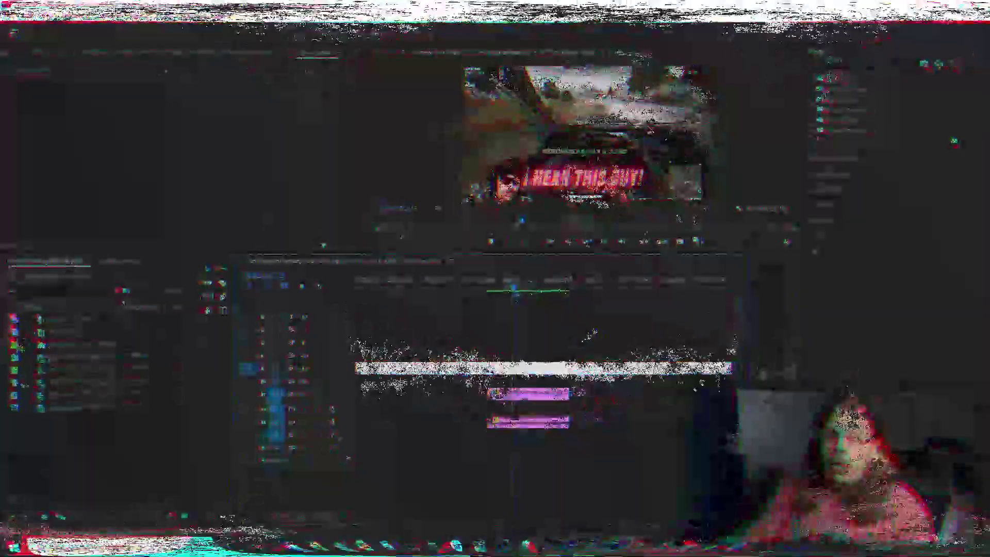
Add a text title reading "Dr Disrespect" above the "I HEAR THIS GUY!" caption in the video frame.
key("t")
left_click(581, 143)
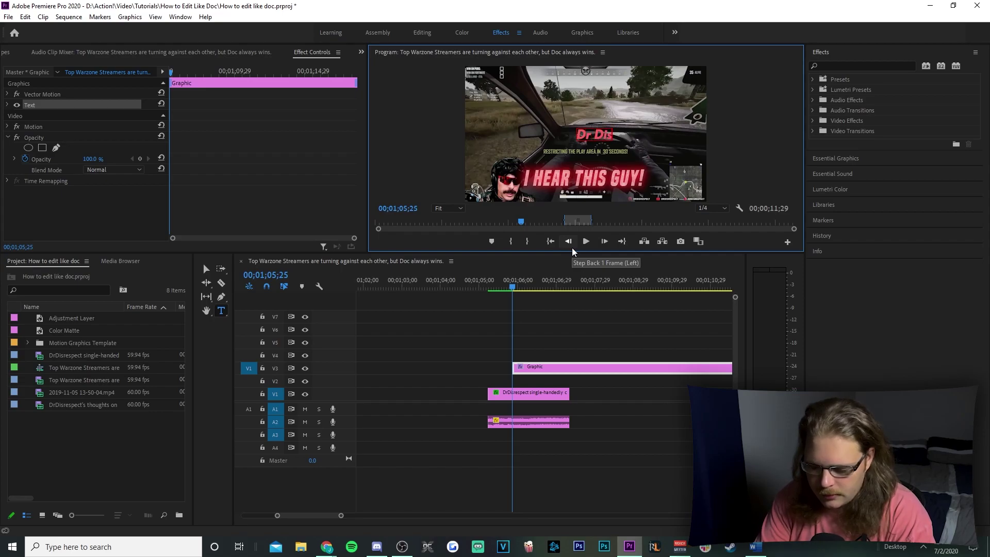
type("Dr Disrespect")
left_click(563, 323)
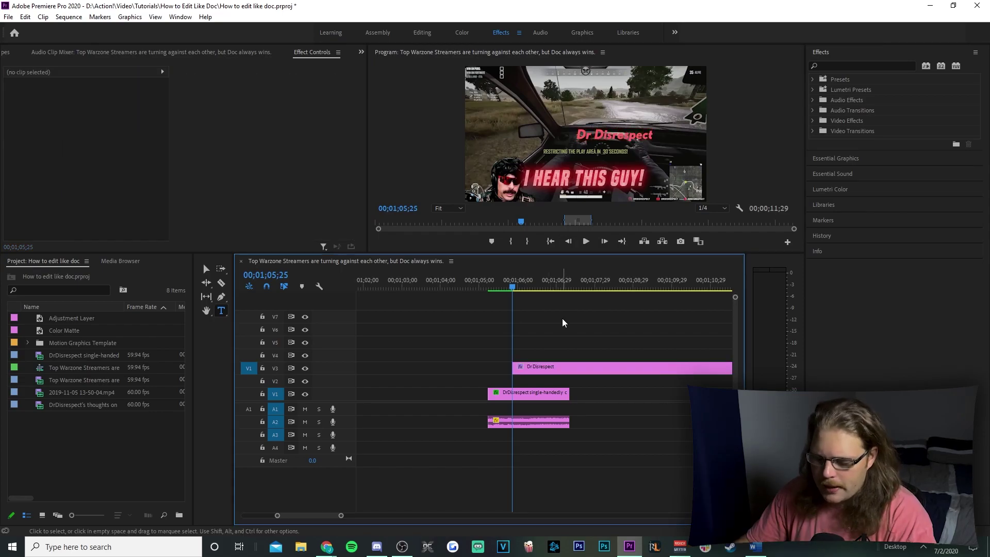
Enlarge the "Dr Disrespect" title and centre it horizontally in the frame.
key("v")
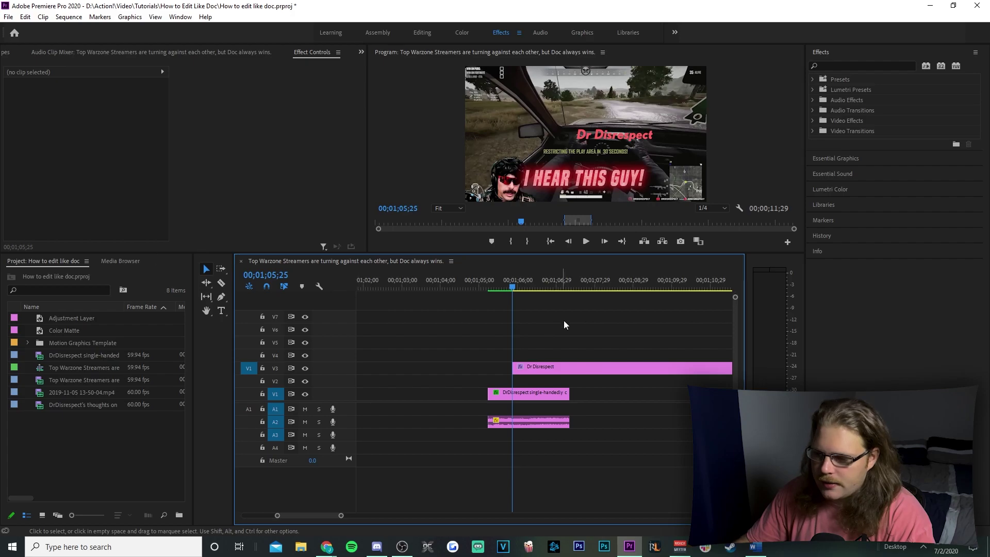
left_click(589, 134)
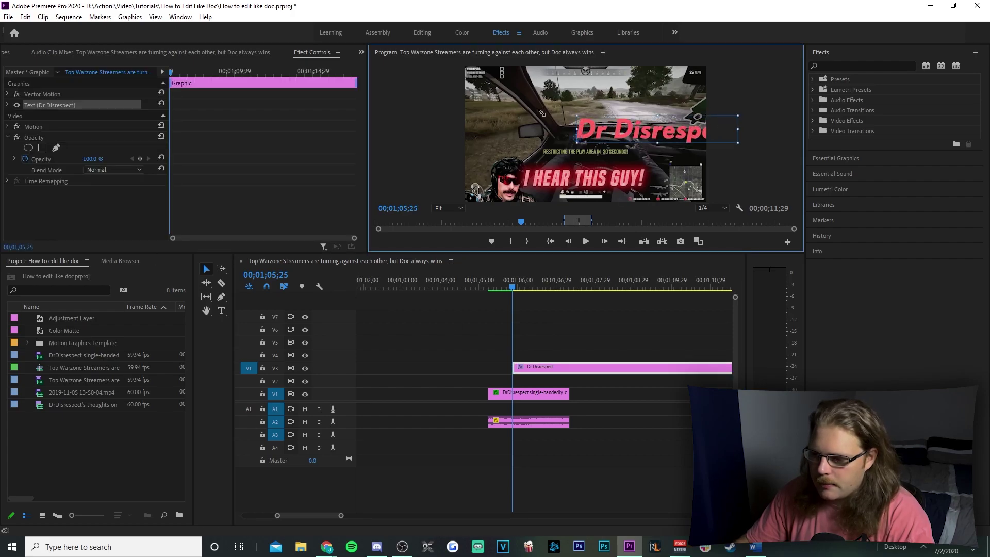
left_click_drag(590, 132, 565, 132)
Cut the title clip on V3 just past the end of the gameplay clip and delete the remainder.
key("c")
left_click(574, 368)
key("v")
left_click(610, 369)
right_click(610, 368)
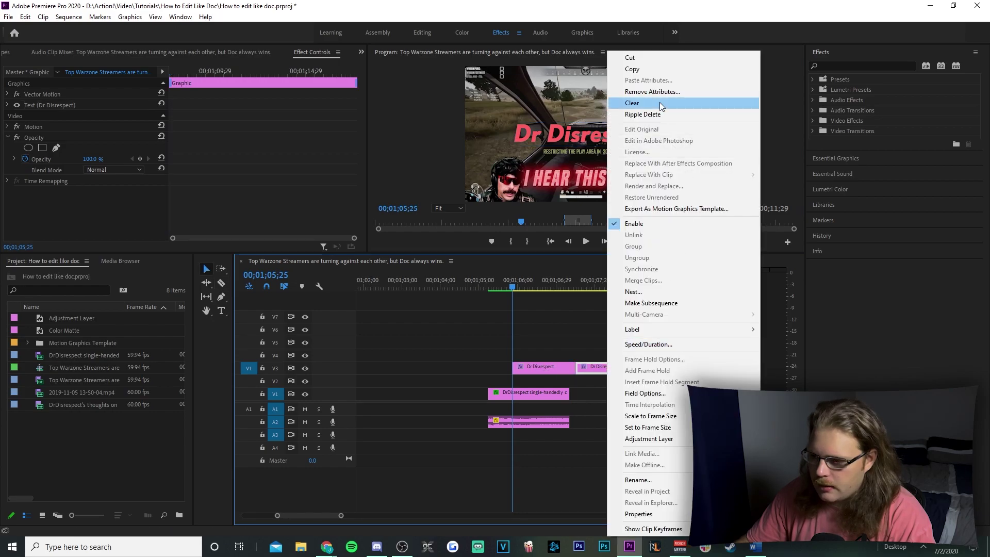
left_click(662, 102)
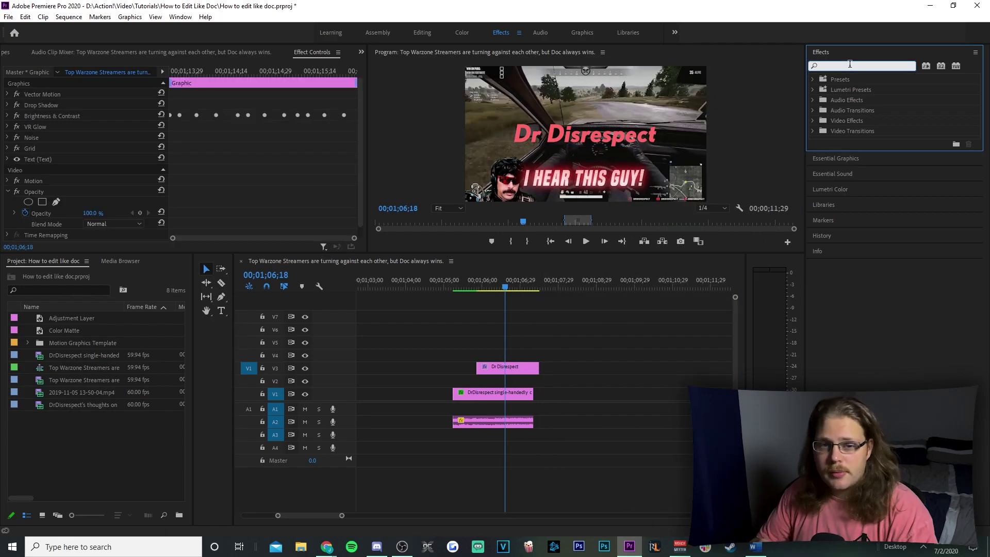
Apply the Drop Shadow and Brightness & Contrast effects to the "Dr Disrespect" title clip.
type("drop")
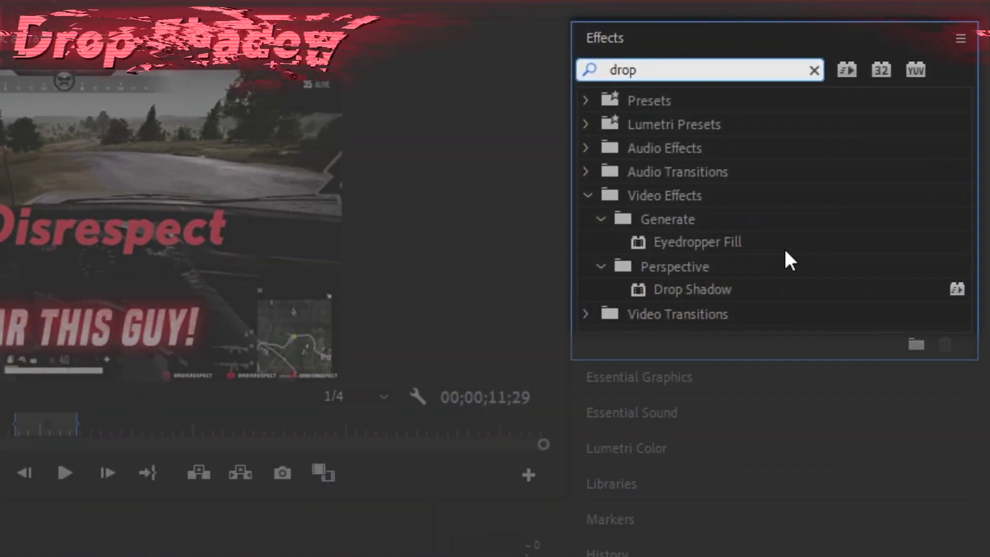
left_click(719, 289)
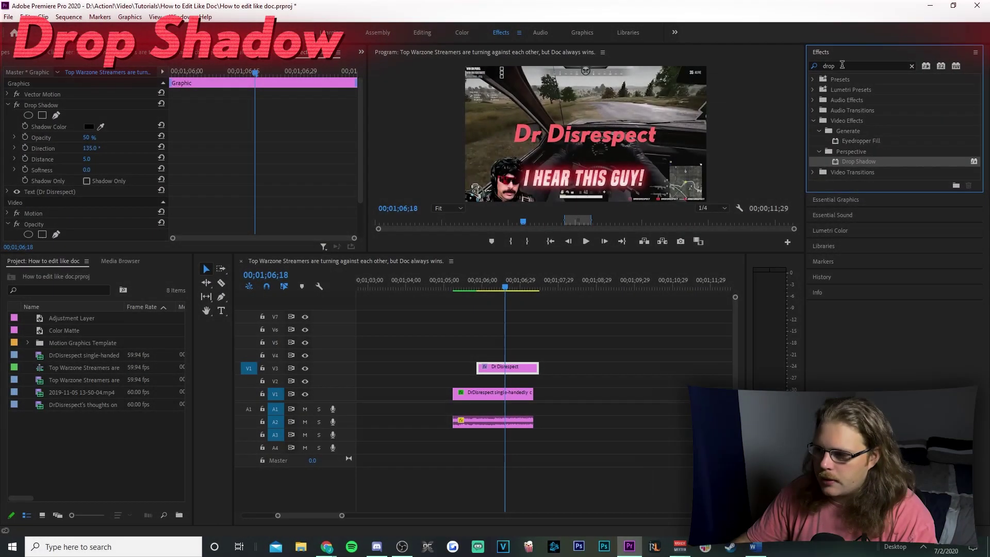
left_click(861, 66)
type("bright")
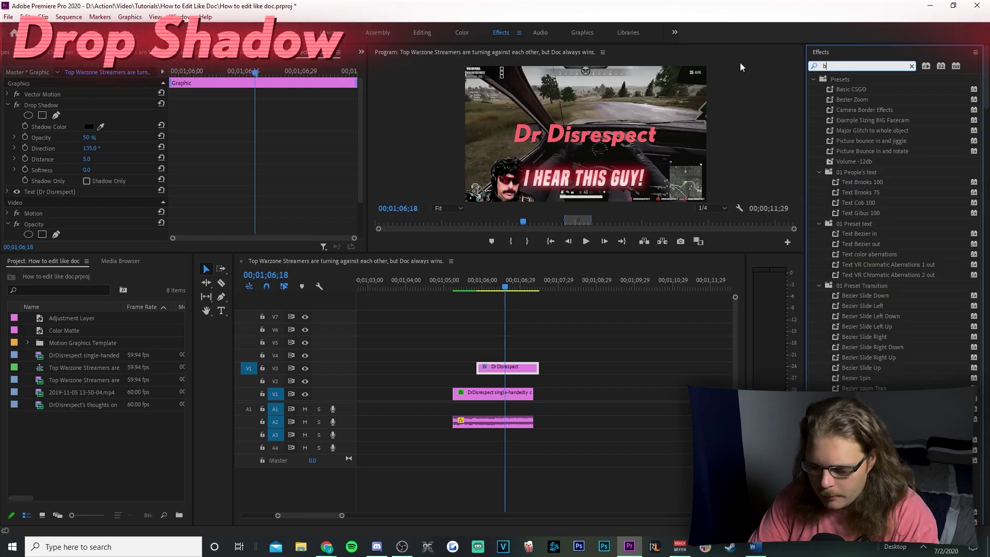
double_click(872, 140)
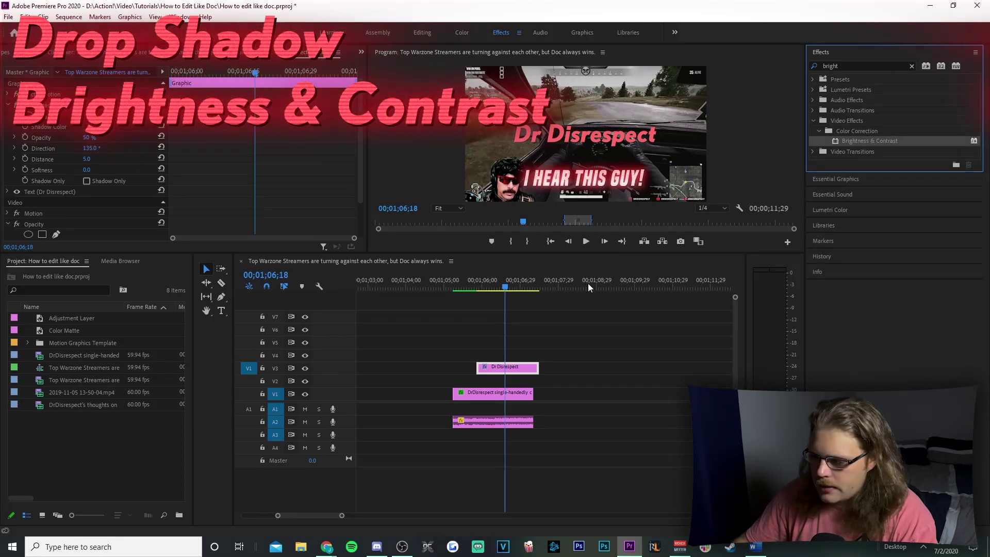
Apply the VR Glow and Grid effects to the "Dr Disrespect" title clip.
left_click(862, 66)
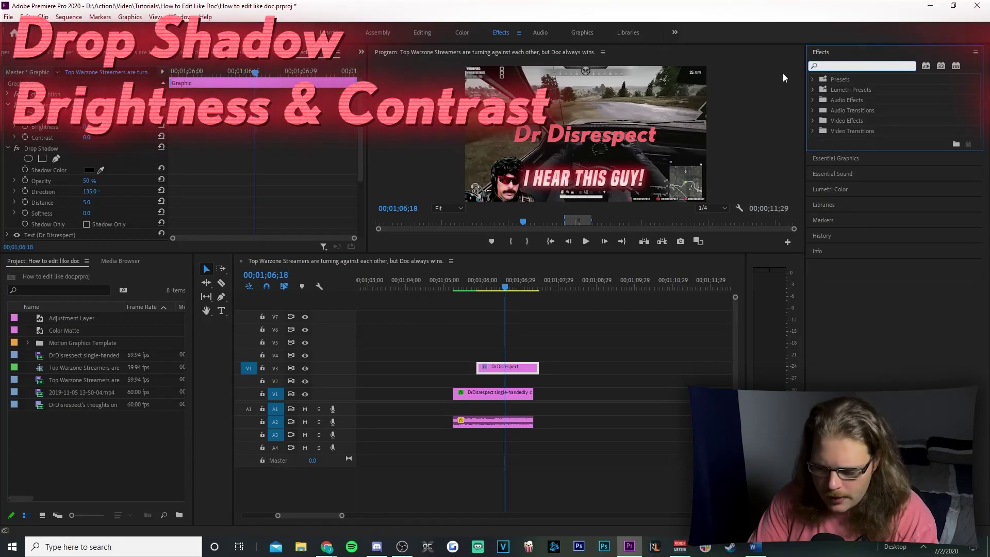
type("vr glo")
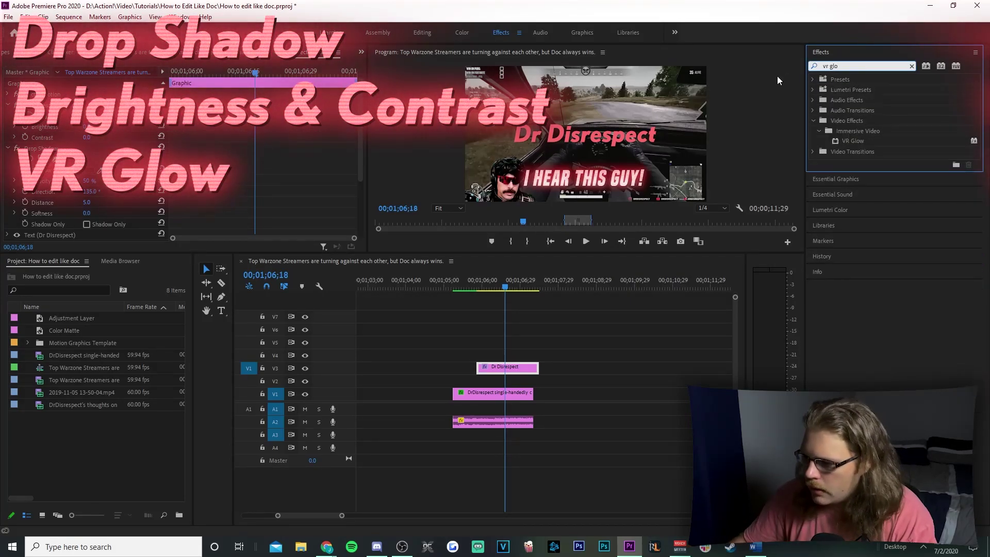
left_click_drag(851, 140, 501, 370)
left_click(835, 66)
type("grid")
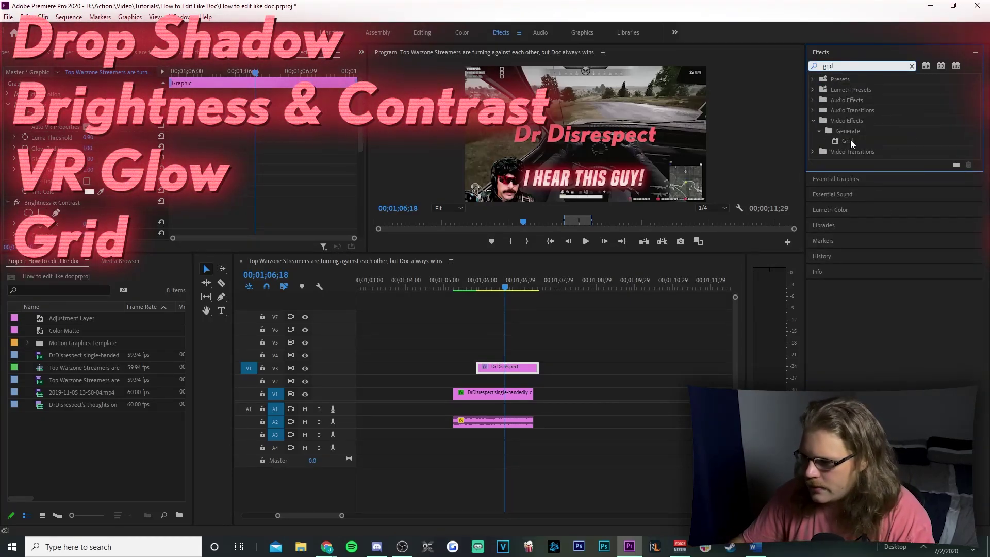
left_click_drag(852, 144, 512, 371)
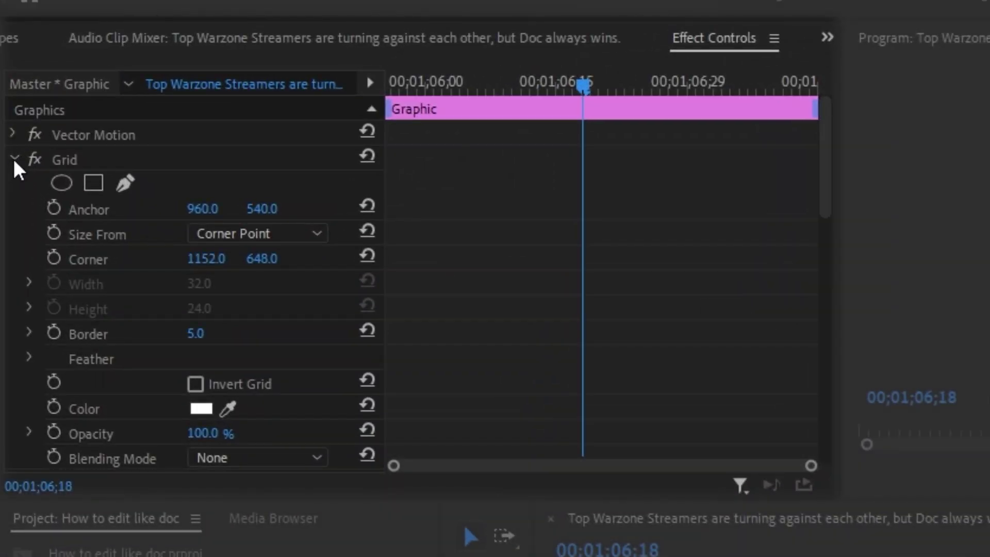
Collapse the title's effects and reorder them as Drop Shadow, Brightness & Contrast, VR Glow, Grid.
left_click(13, 157)
left_click(15, 183)
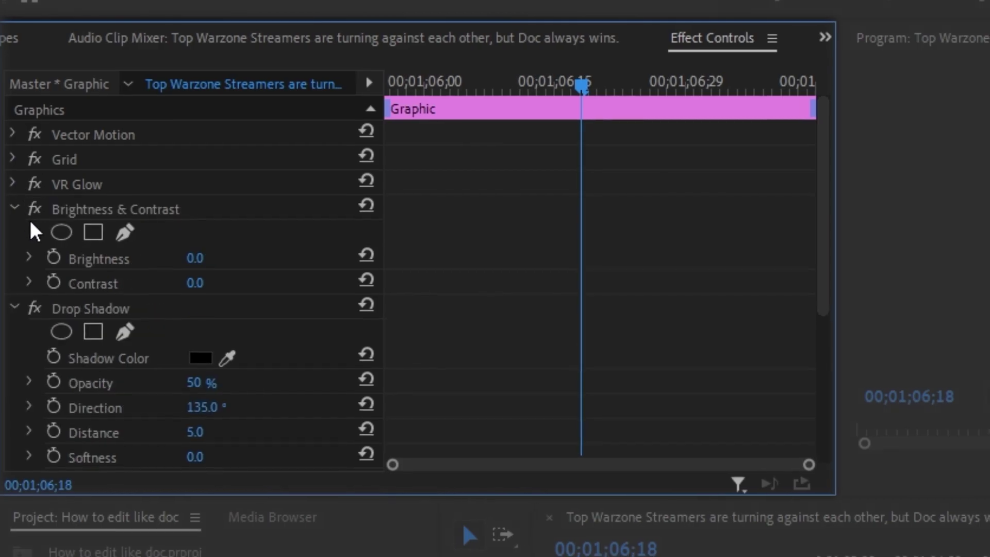
left_click(14, 209)
left_click(15, 235)
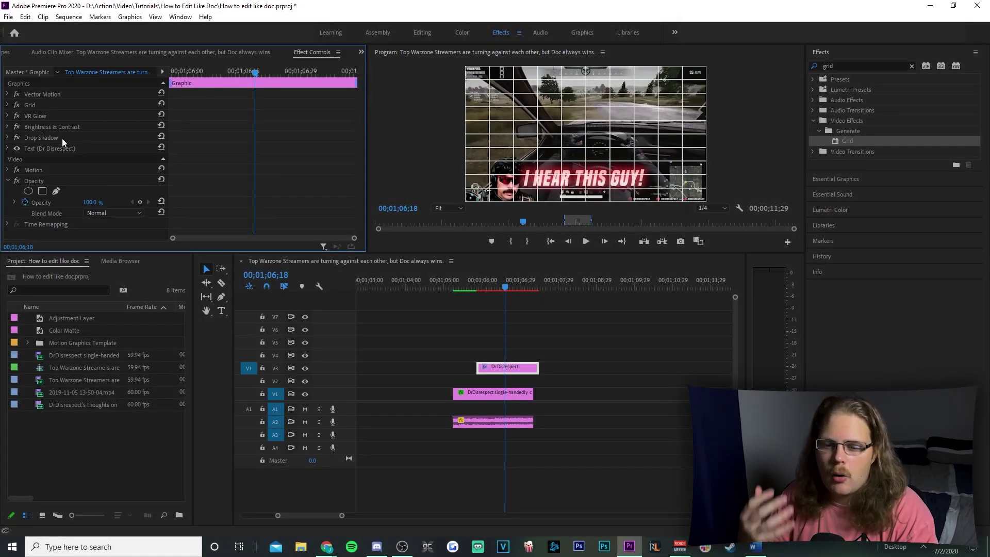
left_click_drag(62, 139, 48, 121)
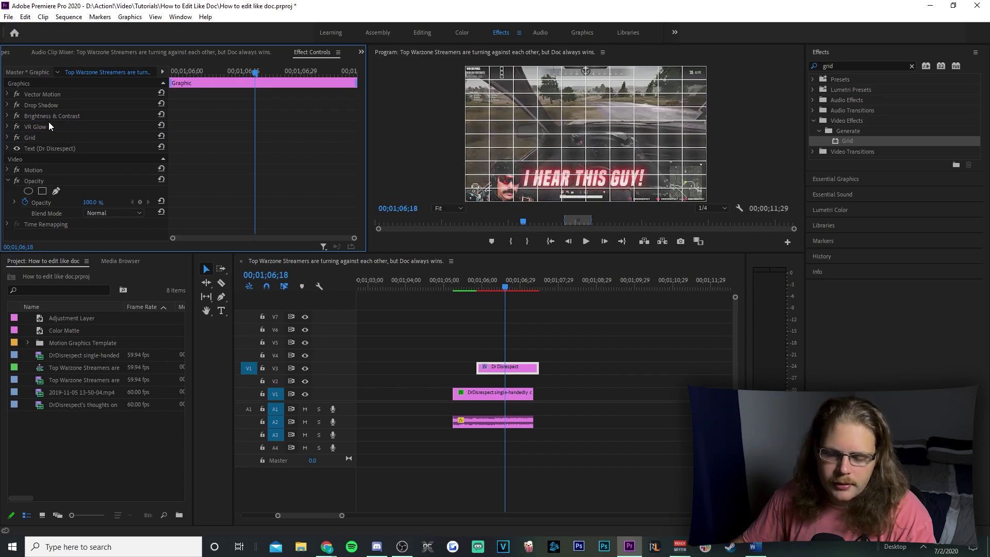
Keyframe the title's Brightness at 0 on the clip's first frame and 100 at 00;01;05;29.
left_click(8, 117)
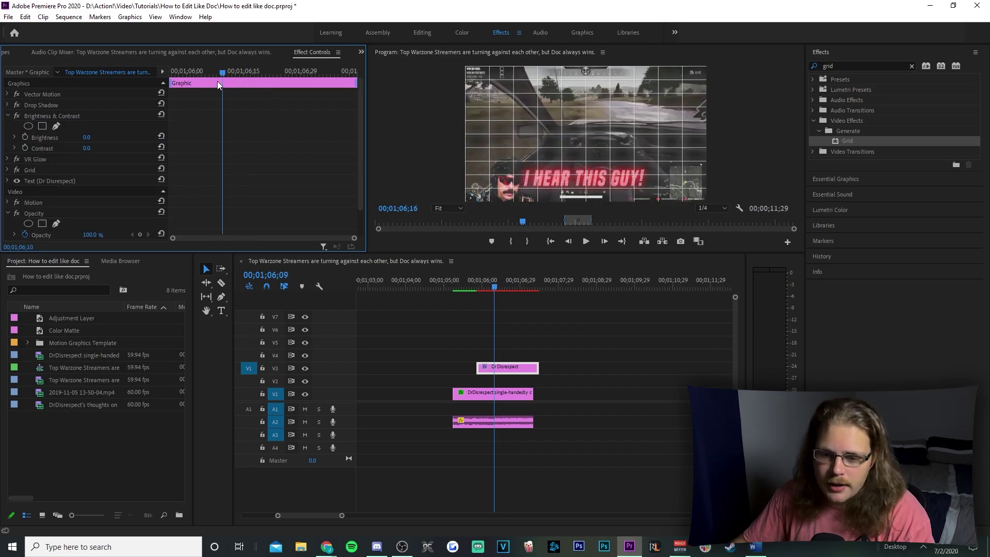
key("Up")
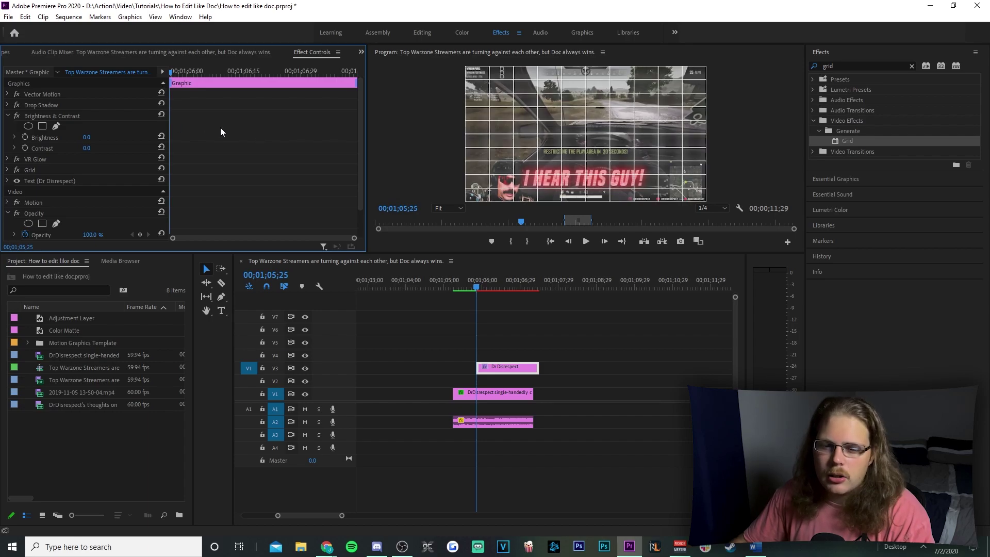
left_click(25, 137)
left_click_drag(170, 75, 187, 81)
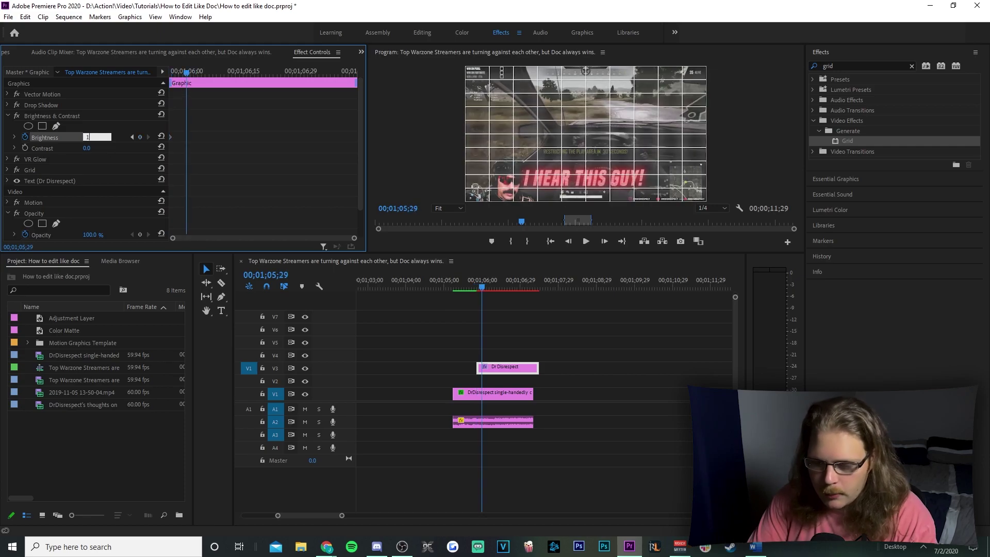
key("Return")
Add a Brightness keyframe of 35 five frames further on, at 00;01;06;04.
key("Right")
key("Right")
key("Right")
key("Right")
key("Right")
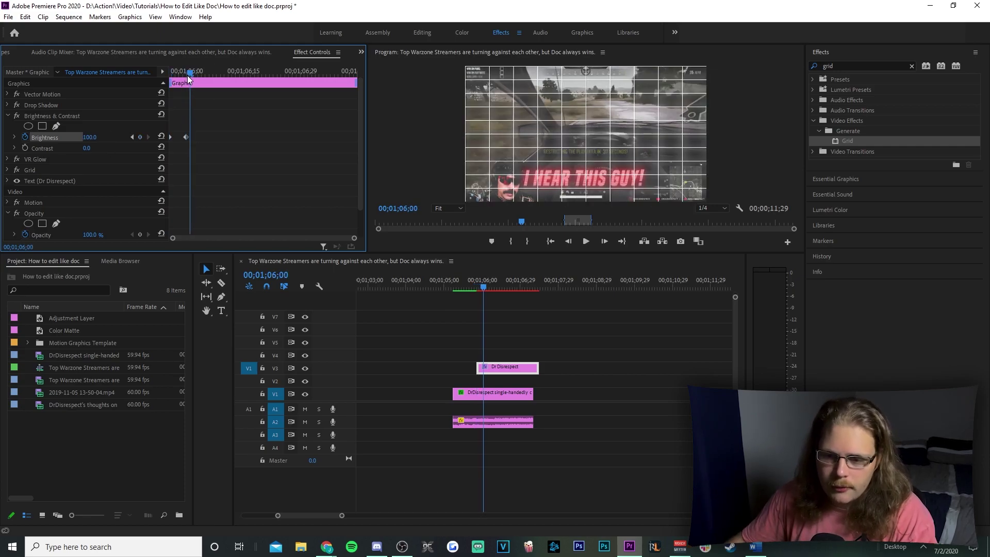
left_click(90, 137)
type("35")
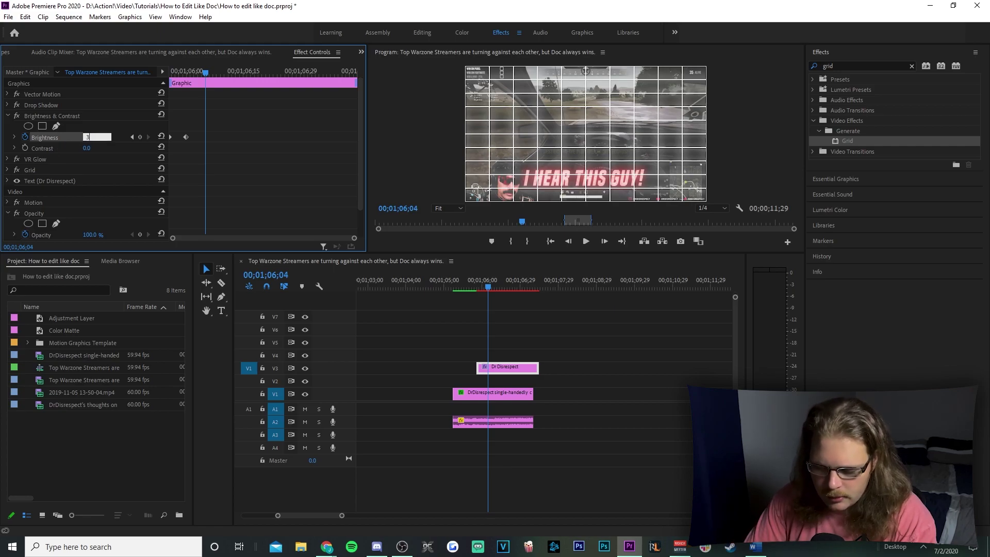
key("Return")
Add a Brightness keyframe of 75 at 00;01;06;10.
key("Right")
key("Right")
key("Right")
key("Right")
key("Right")
key("Right")
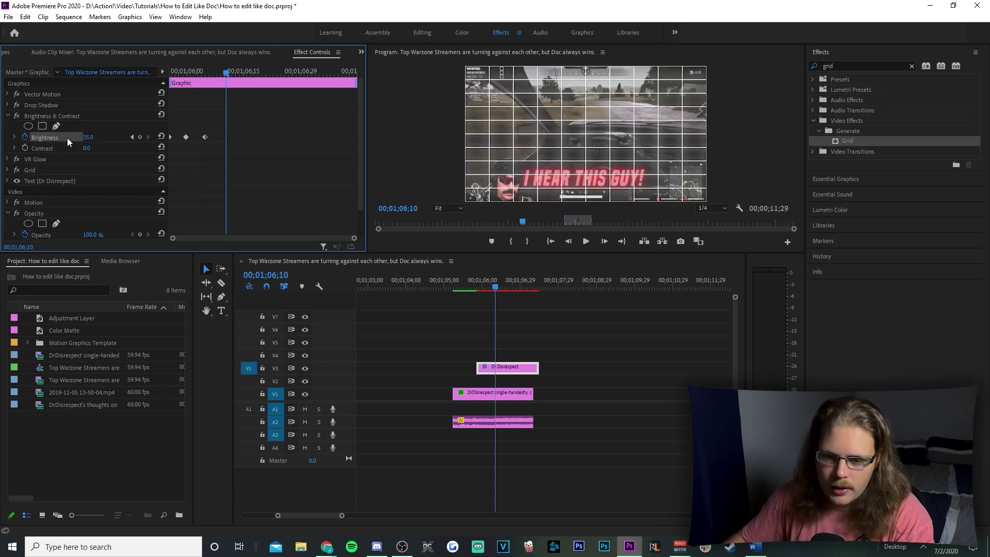
left_click(97, 136)
type("75")
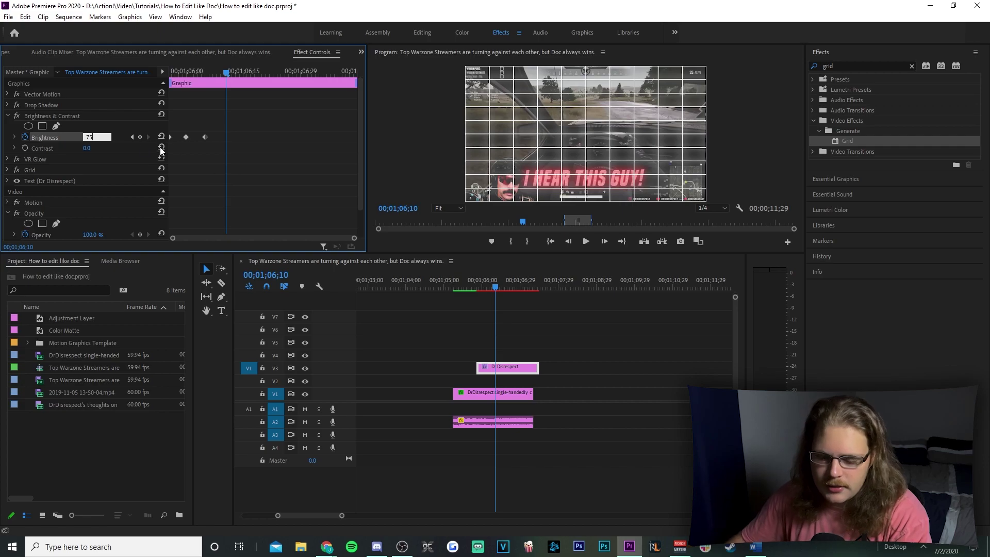
key("Return")
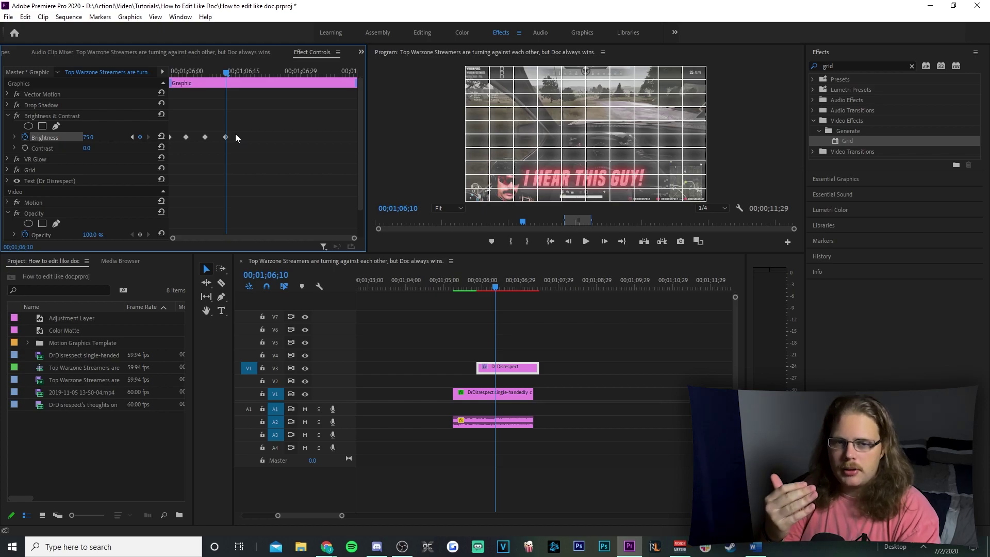
Paste copies of the Brightness keyframes along the rest of the title clip and collapse Brightness & Contrast.
left_click_drag(261, 101, 239, 147)
key("ctrl+v")
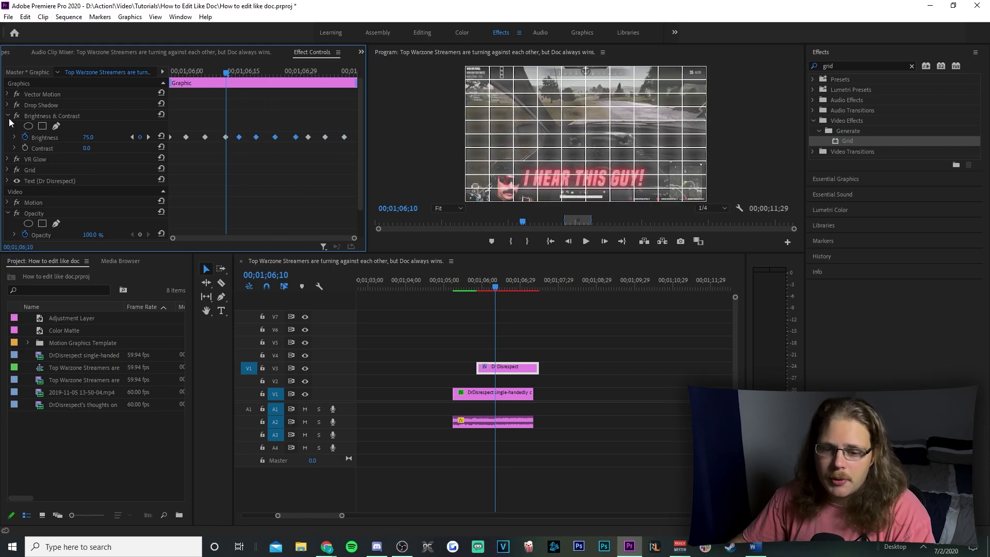
left_click(8, 117)
Set the VR Glow's Luma Threshold to 0 and Glow Radius to 65.
left_click(7, 126)
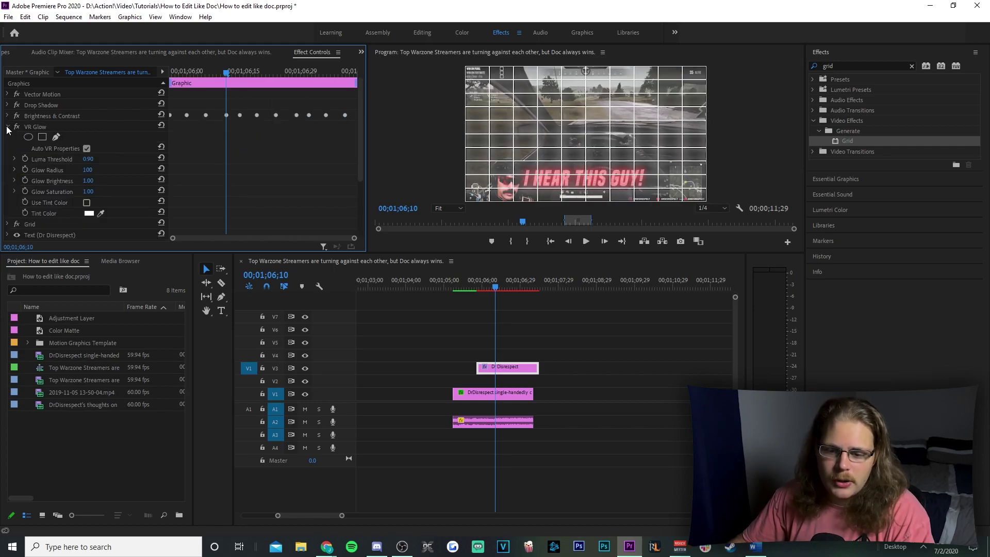
key("shift+3")
key("=")
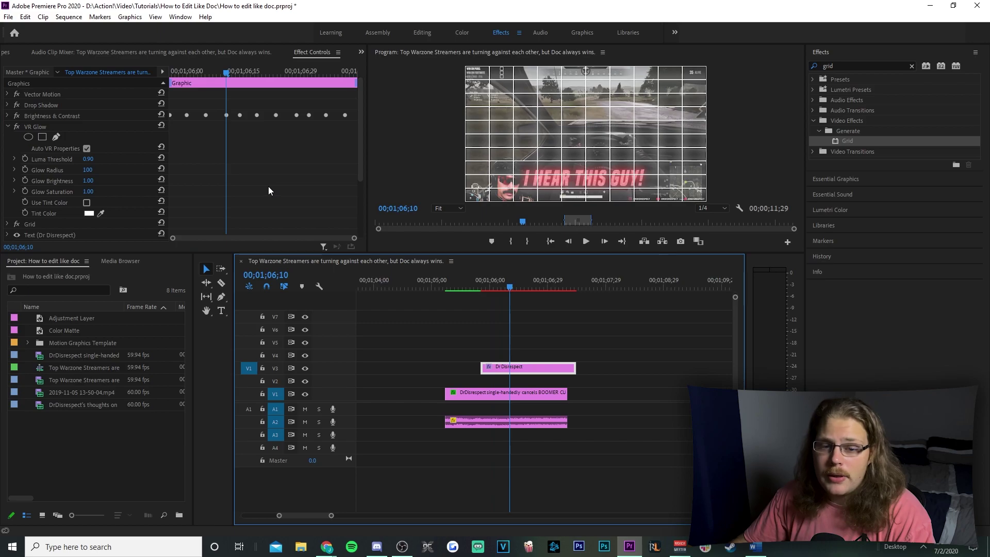
left_click(102, 161)
type("0")
key("Return")
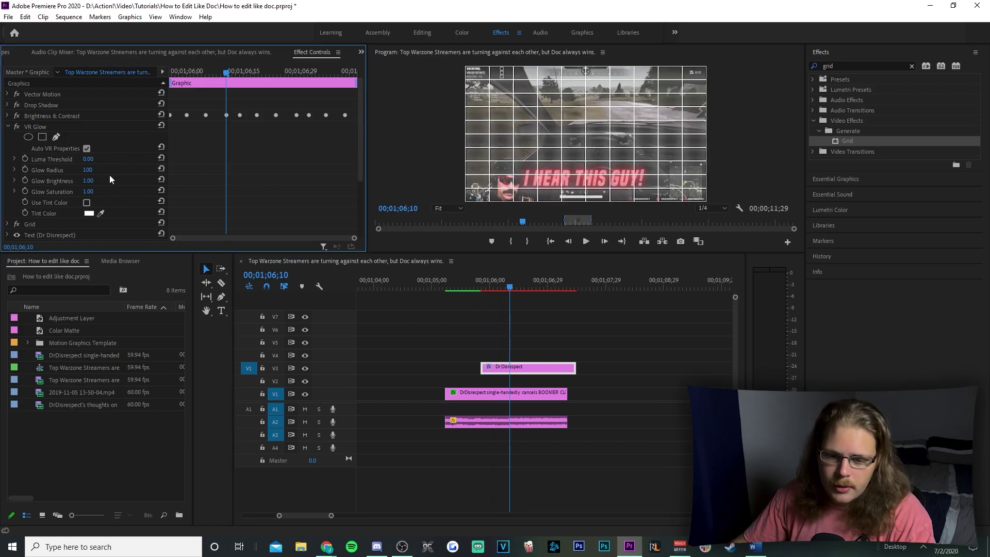
left_click(98, 170)
key("Return")
Set the VR Glow's Glow Brightness to 8 and Glow Saturation to 10.
left_click(96, 180)
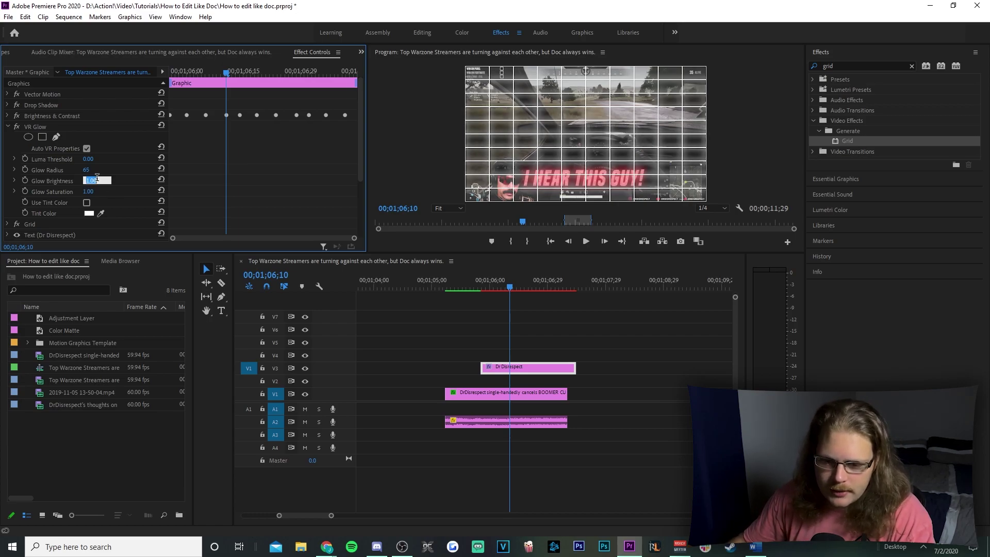
type("8")
key("Return")
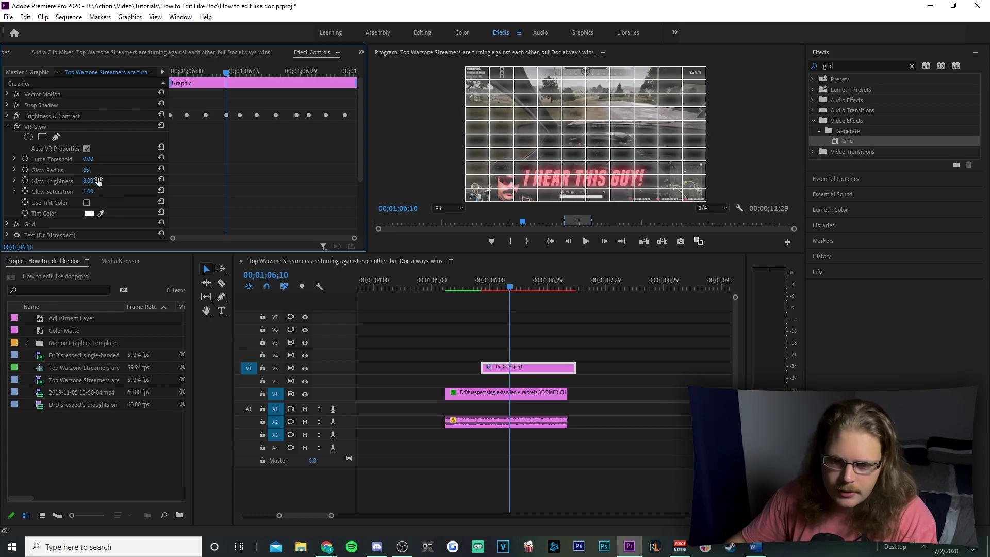
left_click(95, 191)
type("10")
key("Return")
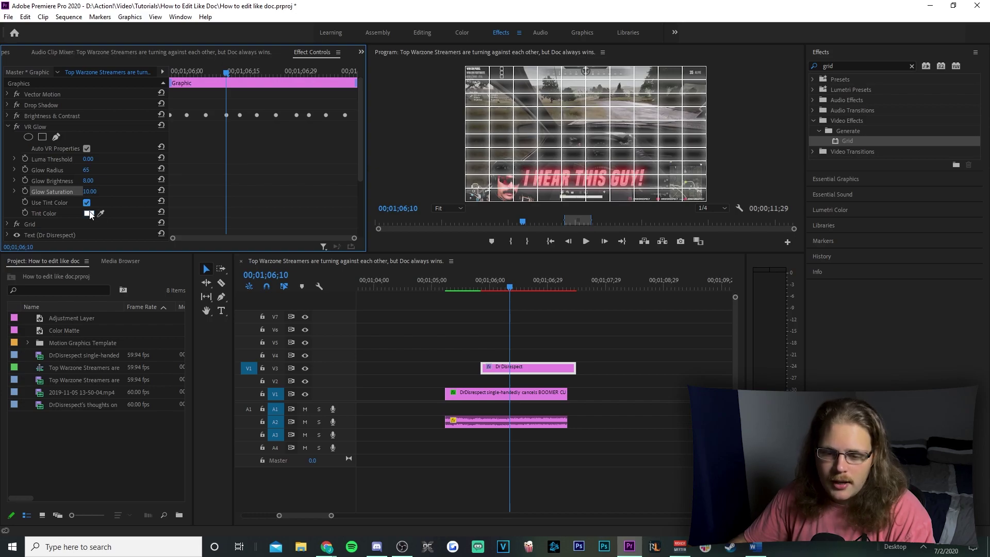
Enable the VR Glow's tint color, set it to pure red (FF0000), and collapse the effect.
left_click(89, 213)
left_click_drag(469, 230, 532, 376)
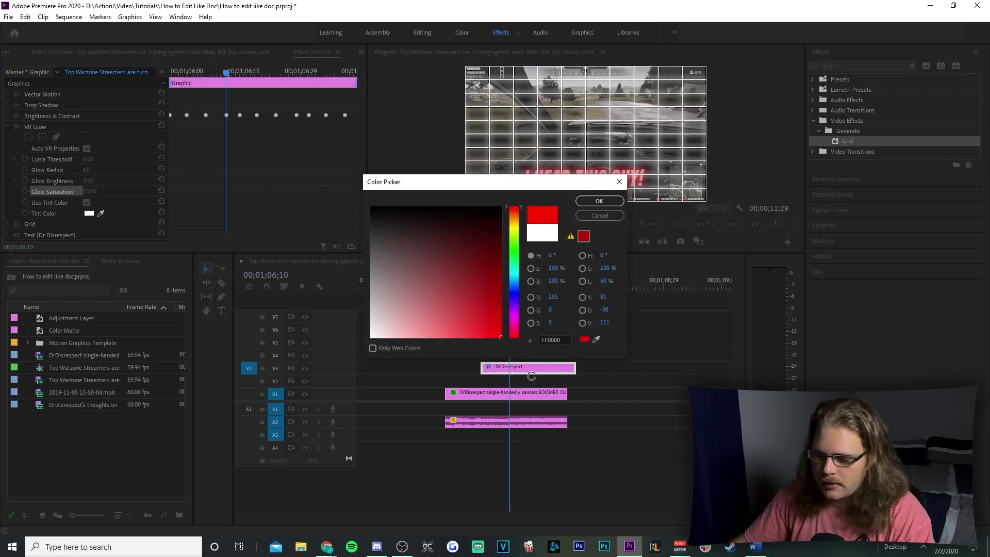
left_click(609, 203)
scroll(245, 180, "down", 1)
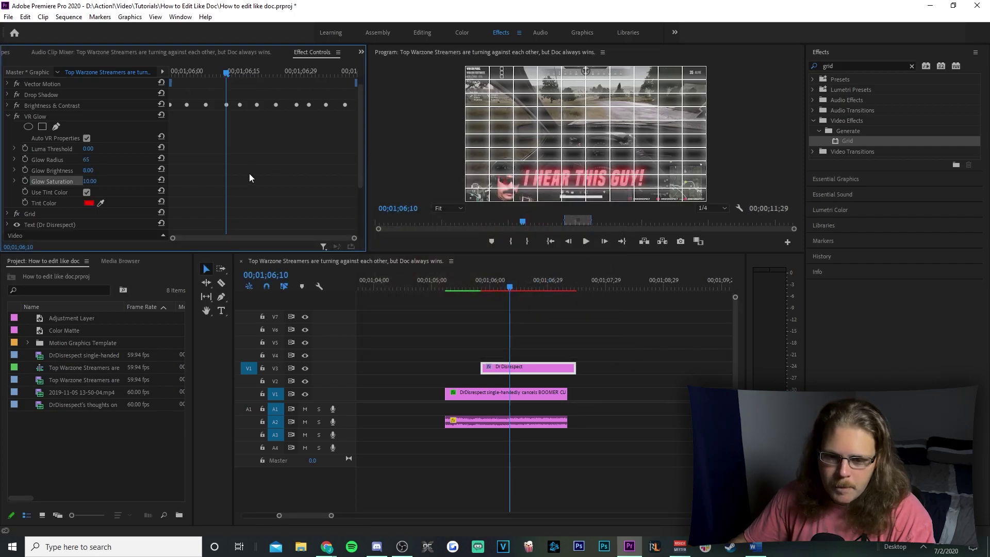
left_click(9, 117)
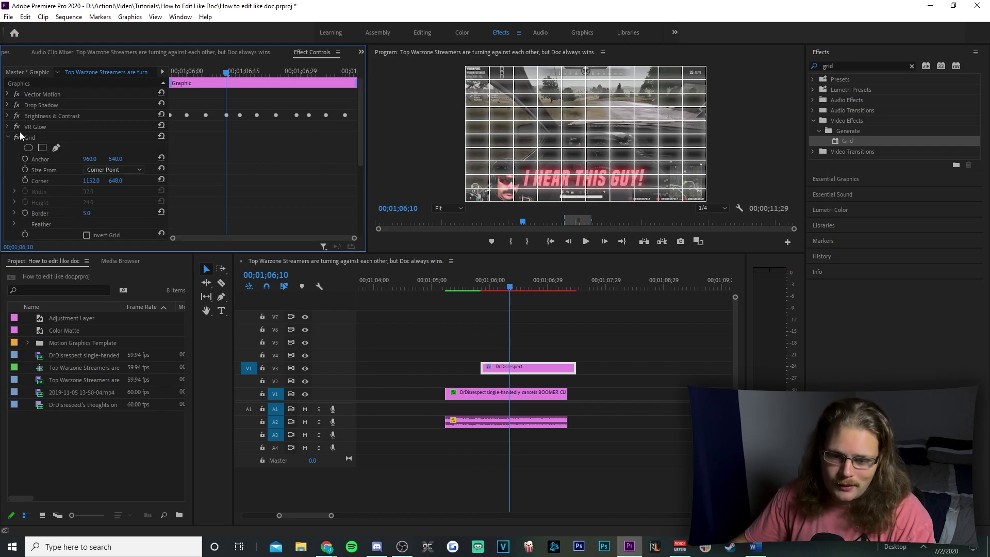
Size the Grid effect by Width & Height Sliders, with a width of about 2532 and a horizontal anchor of about -62.
left_click(7, 138)
left_click(133, 159)
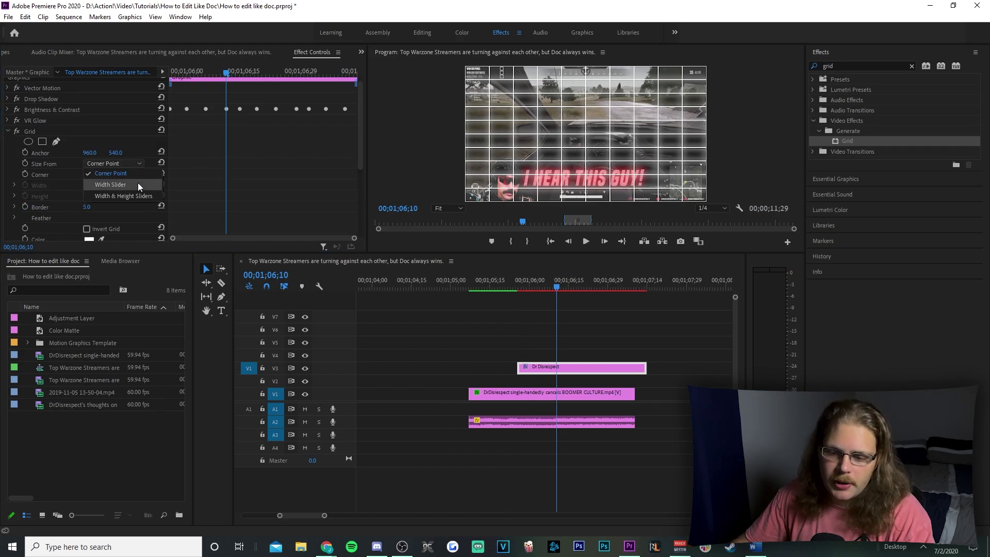
left_click(141, 196)
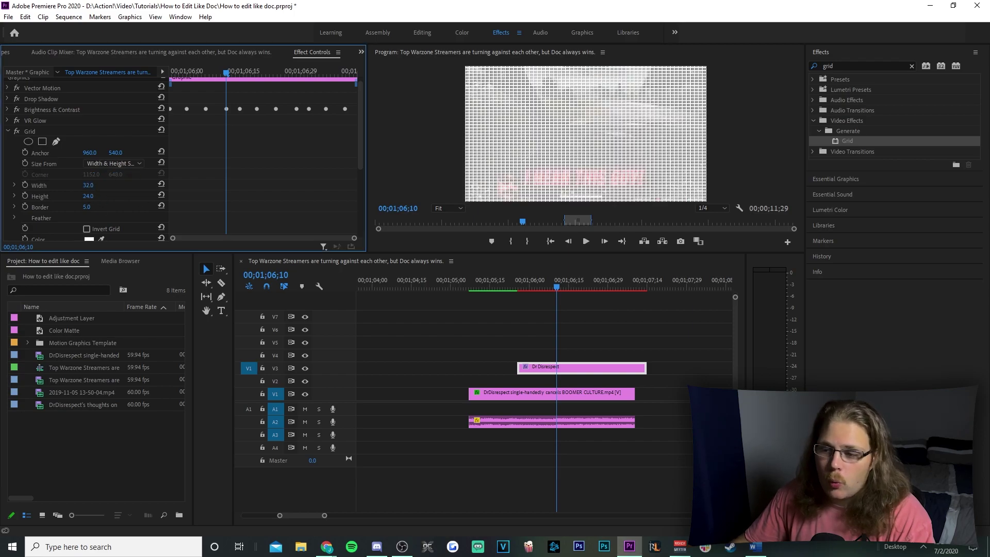
left_click_drag(88, 186, 216, 185)
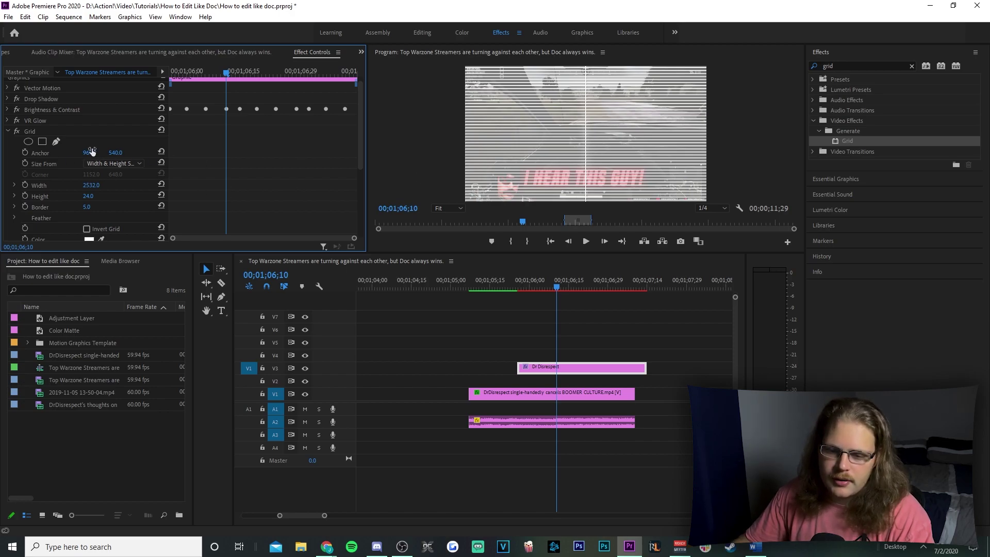
left_click_drag(89, 153, 15, 152)
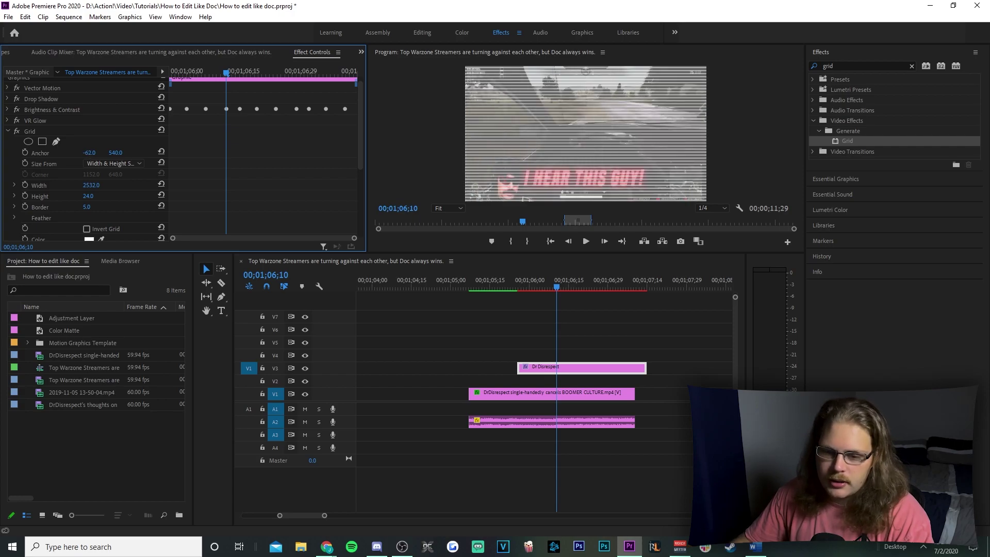
Set the Grid's Height to 7 and its Border to 3.
left_click(90, 197)
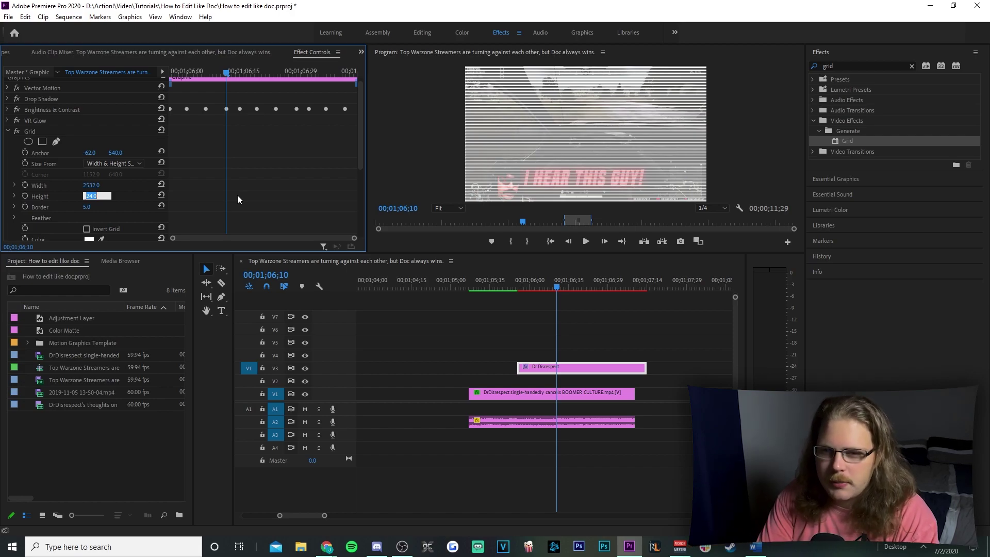
type("7")
key("Return")
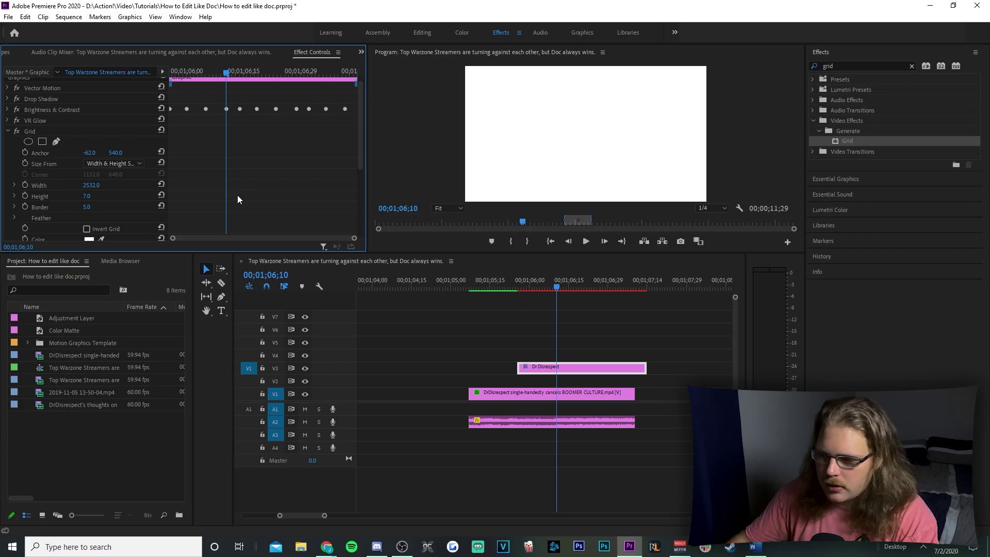
left_click(98, 205)
type("3")
key("Return")
Change the Grid's line color to black.
scroll(248, 176, "down", 2)
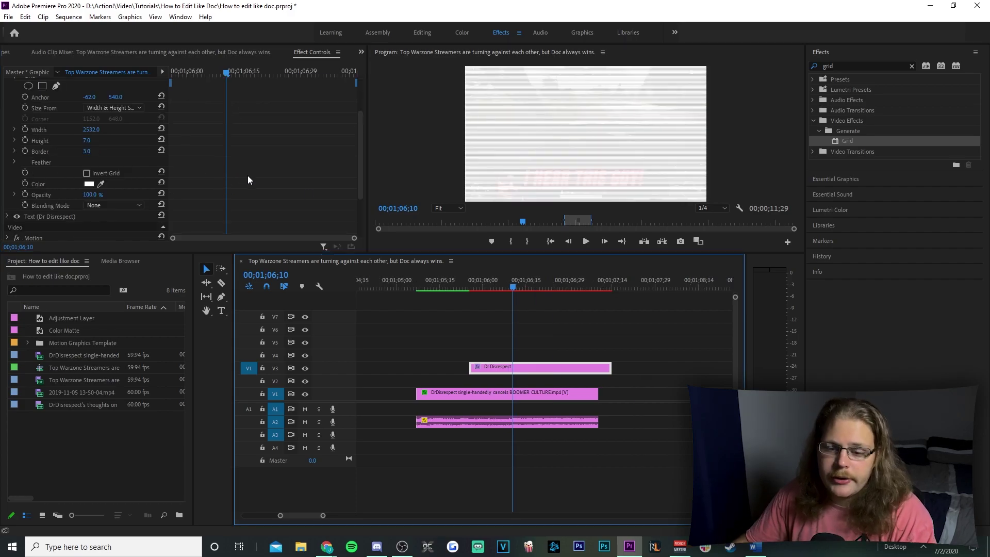
left_click(88, 184)
left_click(437, 219)
left_click(596, 200)
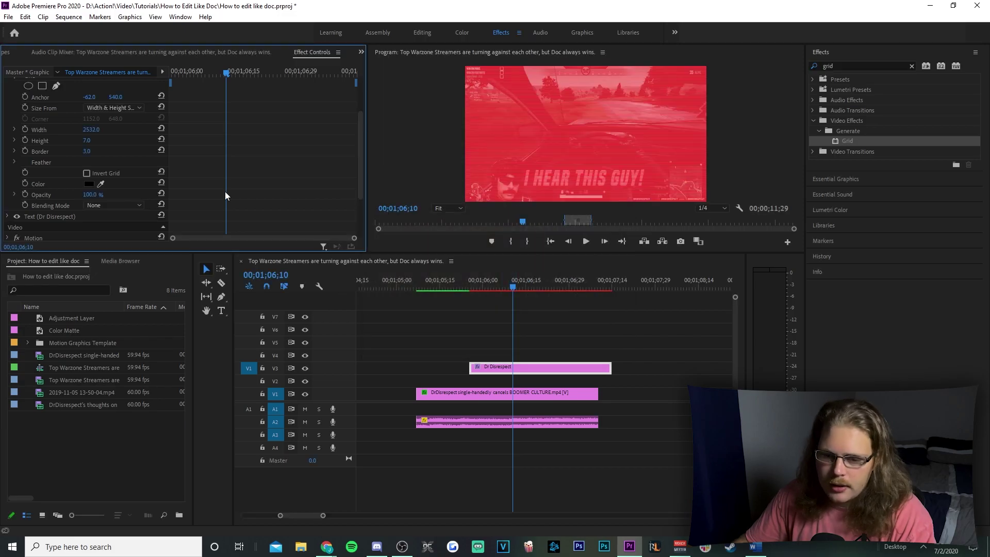
Set the Grid's opacity to 40% and its blending mode to Luminosity, and collapse the effect.
left_click(100, 193)
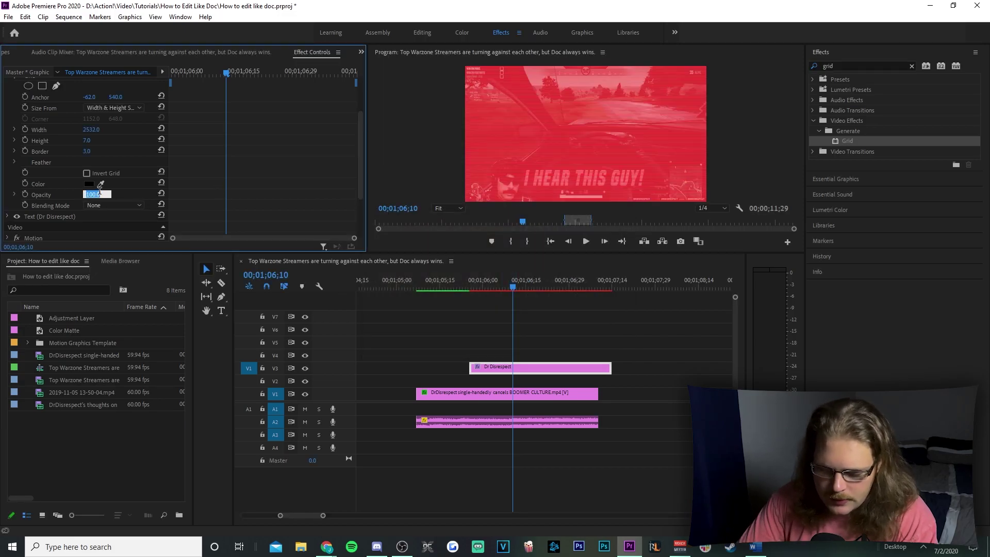
type("40")
key("Return")
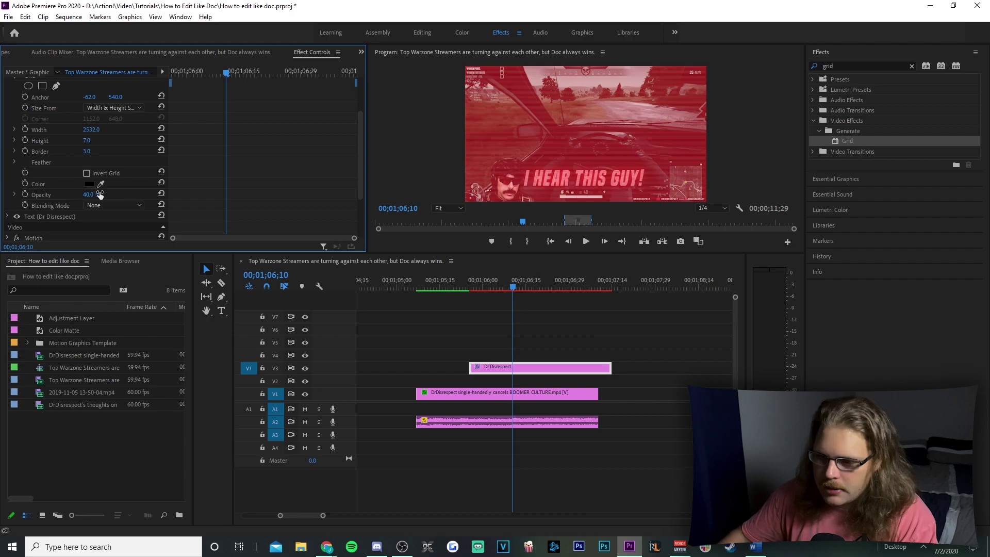
left_click(103, 203)
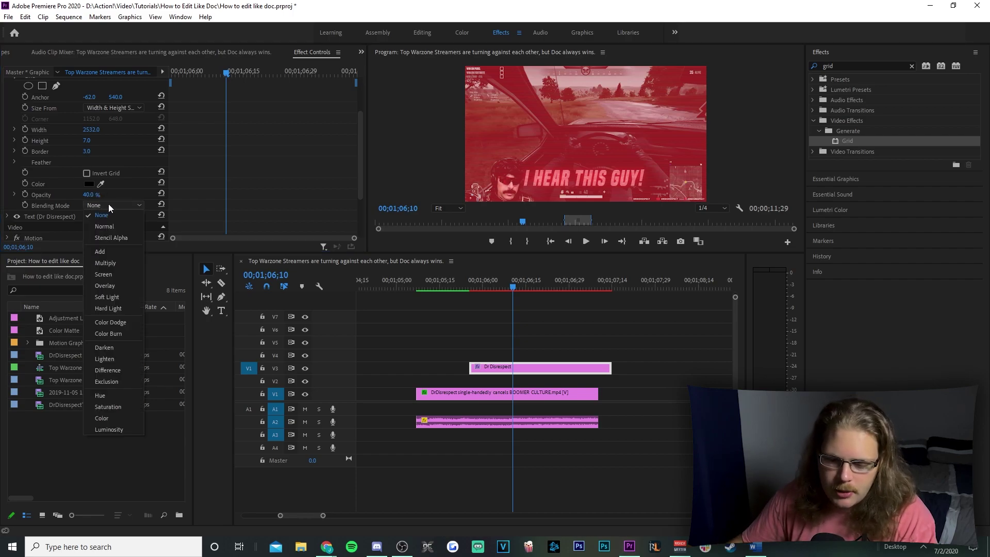
left_click(129, 431)
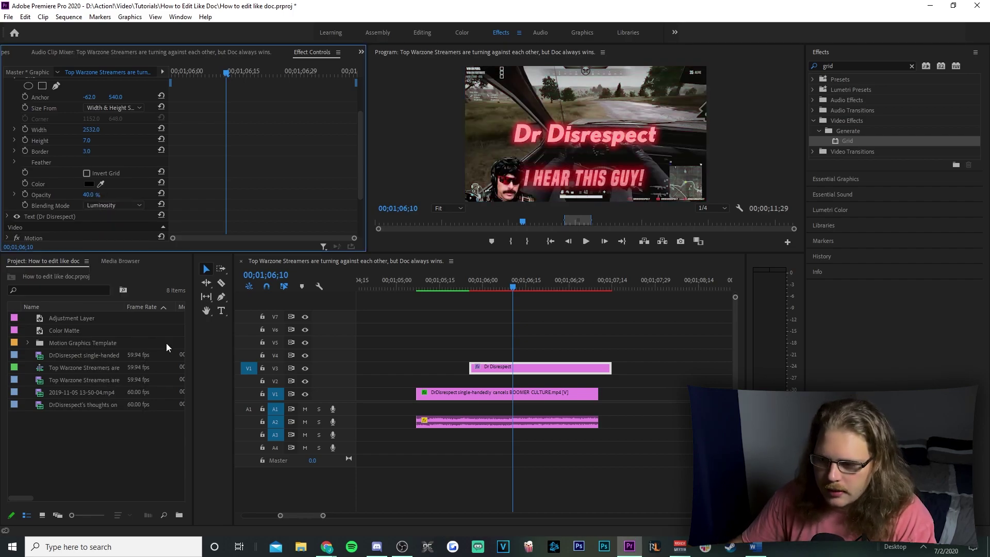
left_click(486, 345)
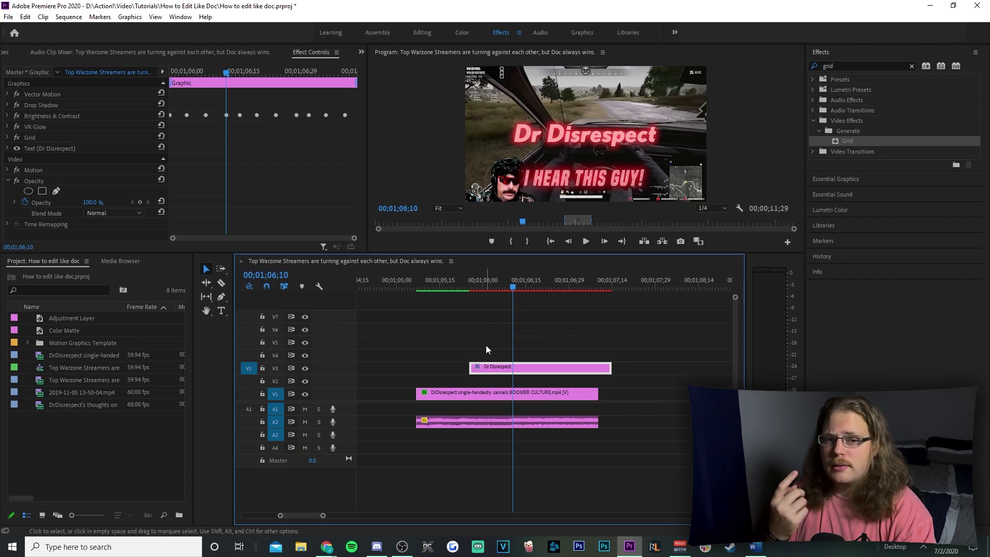
Find the Noise video effect and apply it to the Dr Disrespect title clip.
left_click(853, 66)
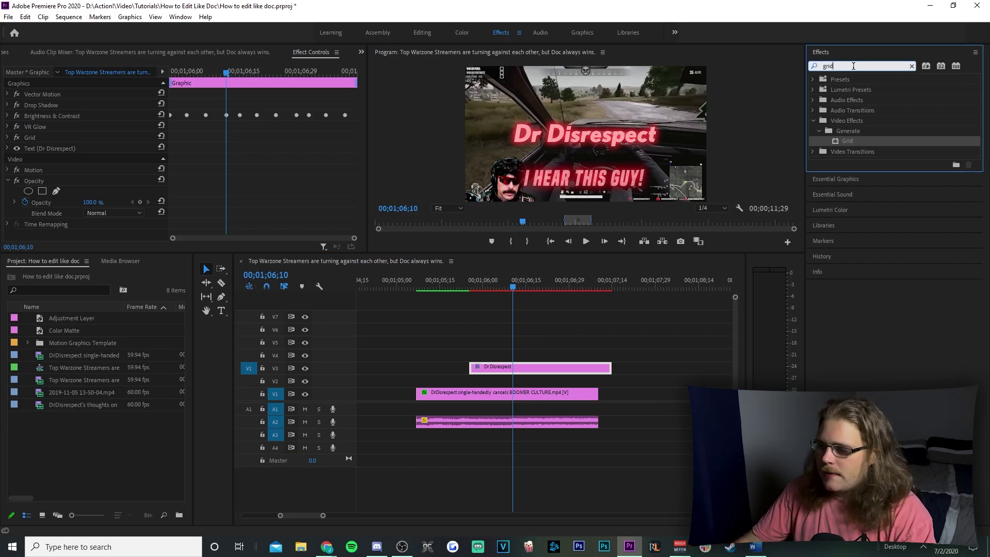
type("noi")
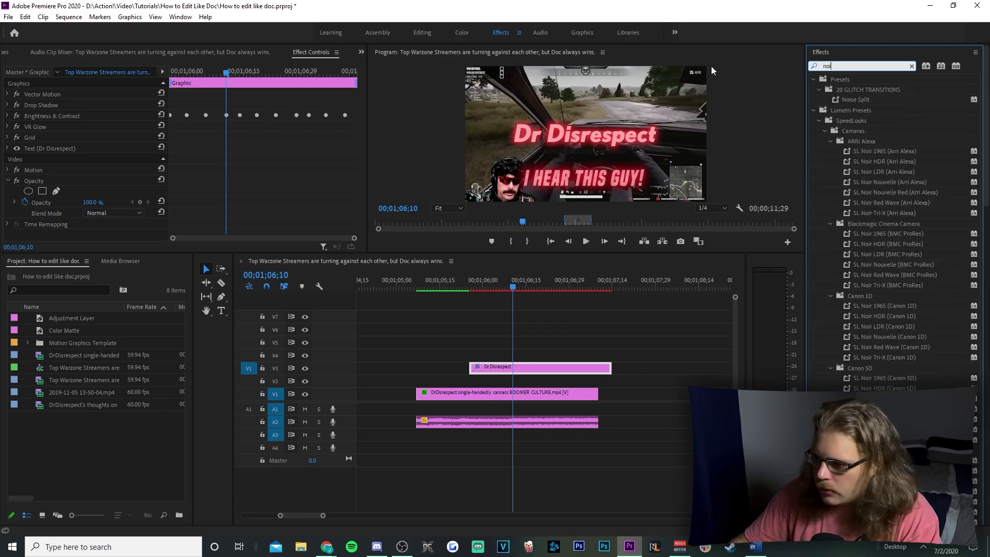
type("s")
left_click_drag(849, 306, 536, 367)
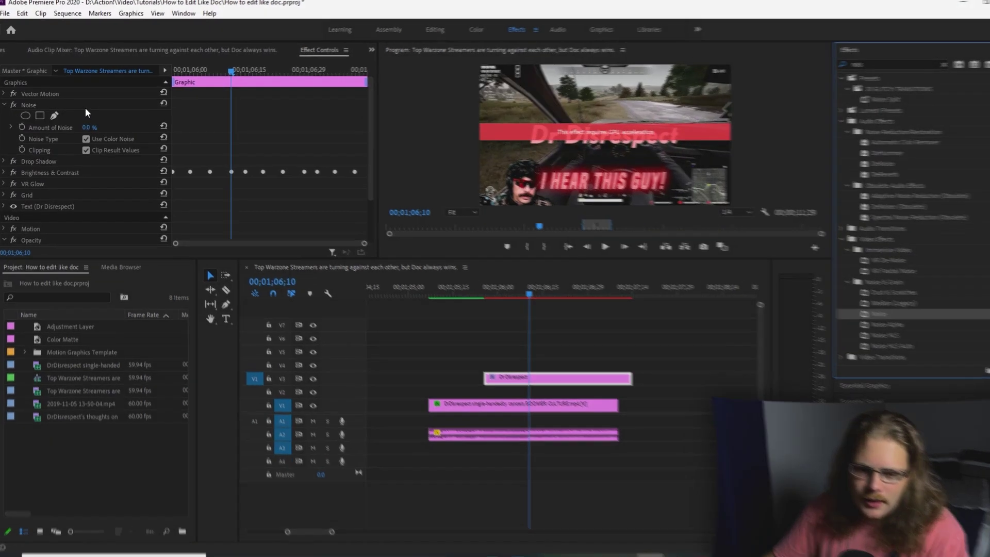
Reorder the Noise effect to sit between VR Glow and Grid, and give it a low Amount of Noise.
left_click_drag(85, 107, 90, 189)
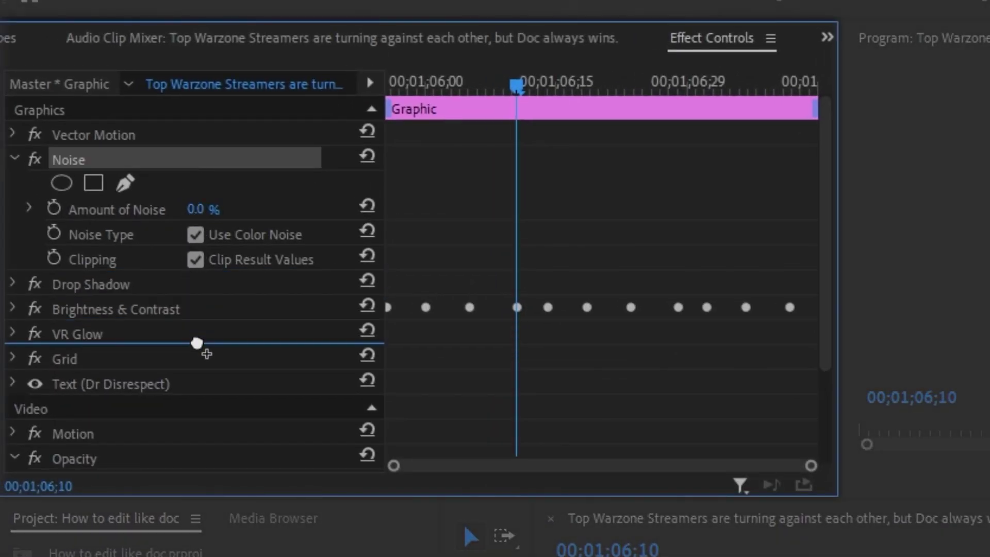
left_click_drag(206, 353, 206, 354)
left_click_drag(203, 284, 286, 284)
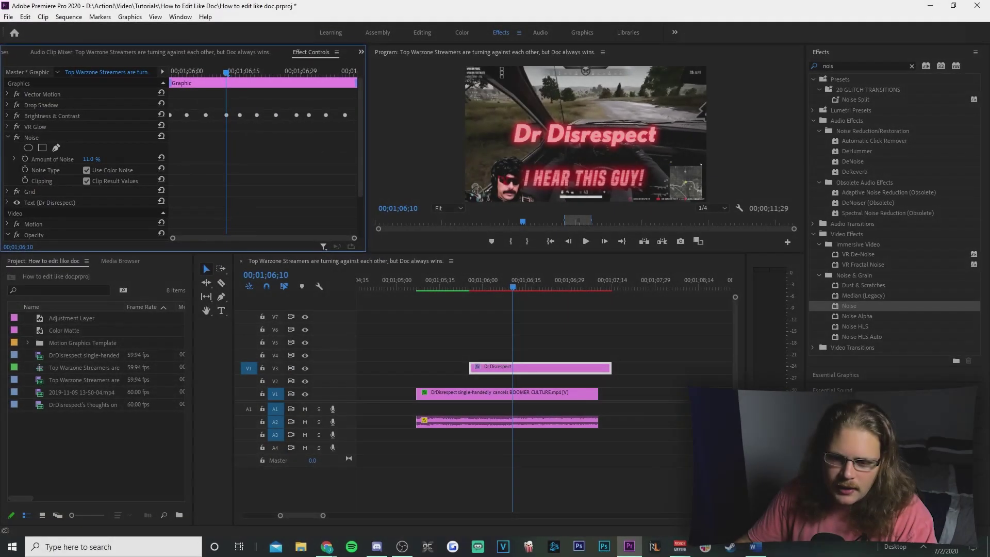
left_click_drag(94, 159, 84, 159)
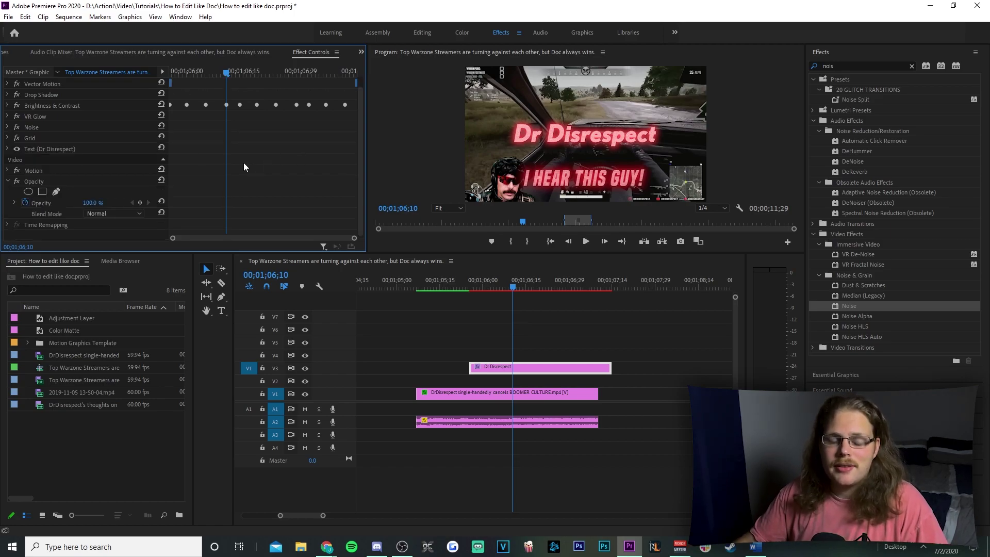
Change the VR Glow's tint color to a bright, saturated yellow.
left_click(8, 116)
scroll(62, 170, "down", 1)
left_click(89, 193)
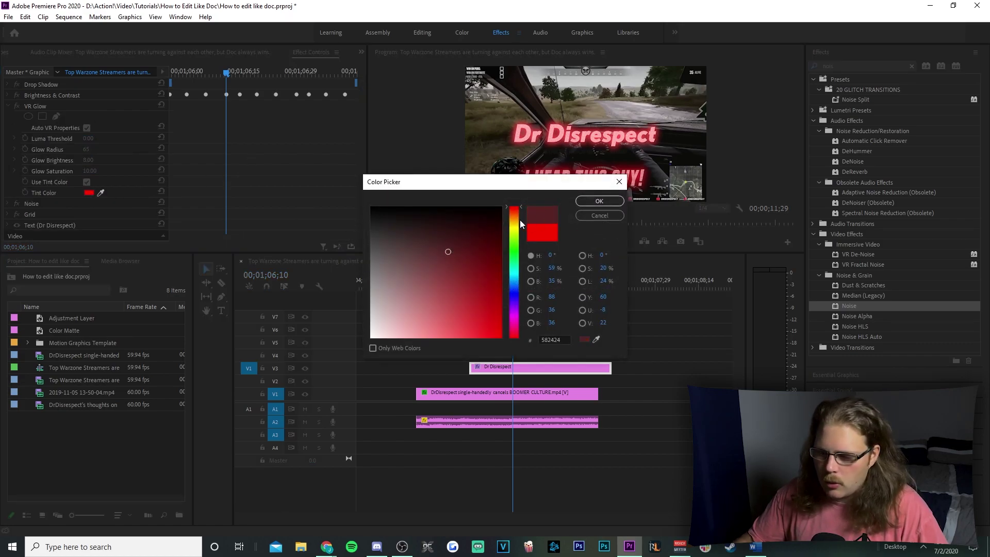
left_click_drag(520, 219, 513, 230)
left_click(500, 207)
left_click(598, 201)
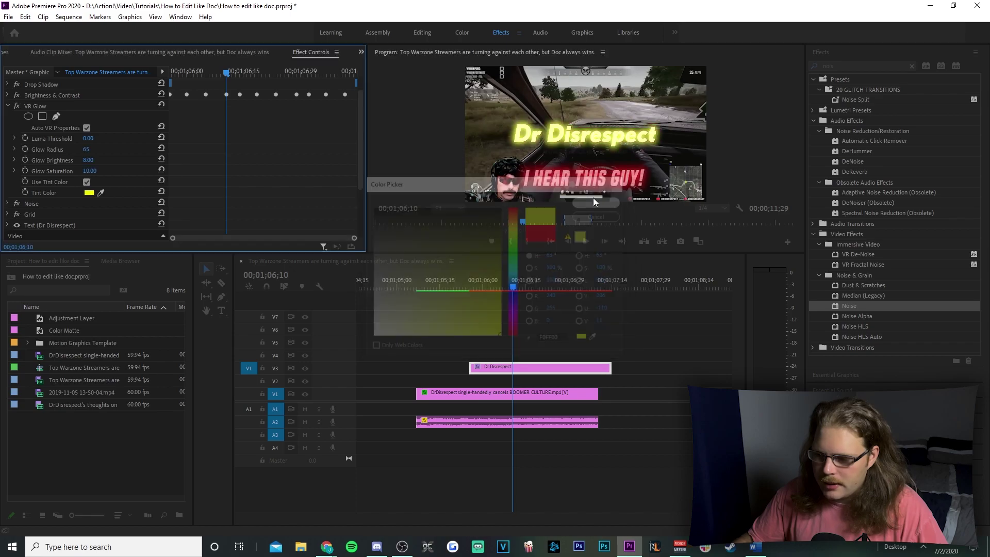
Change the title text's fill to light yellow (FAFF6B) to match the glow.
scroll(217, 181, "down", 4)
left_click(7, 184)
scroll(240, 171, "down", 4)
left_click(62, 232)
left_click(501, 259)
mouse_move(516, 212)
left_mouse_down()
mouse_move(519, 234)
mouse_move(487, 328)
mouse_move(446, 345)
left_mouse_up()
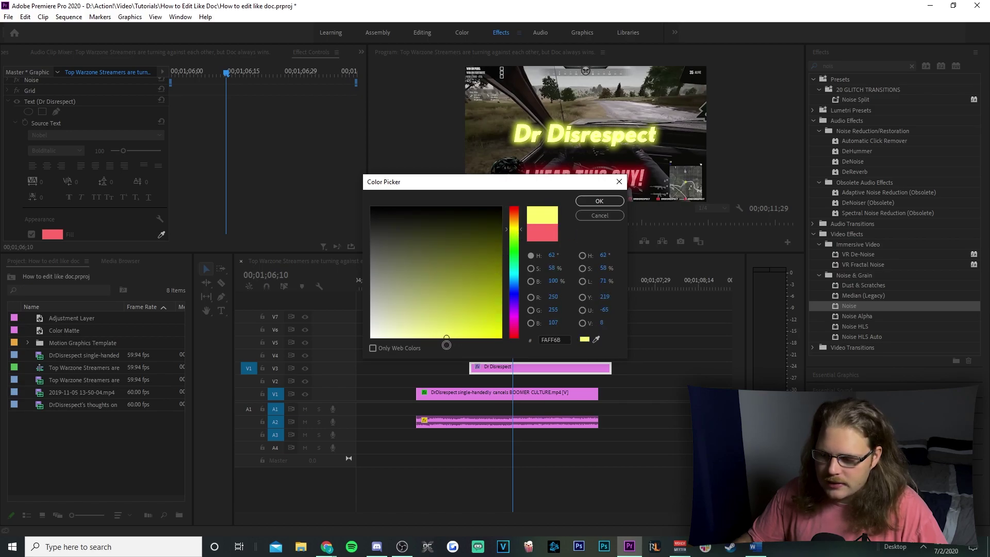
left_click(592, 202)
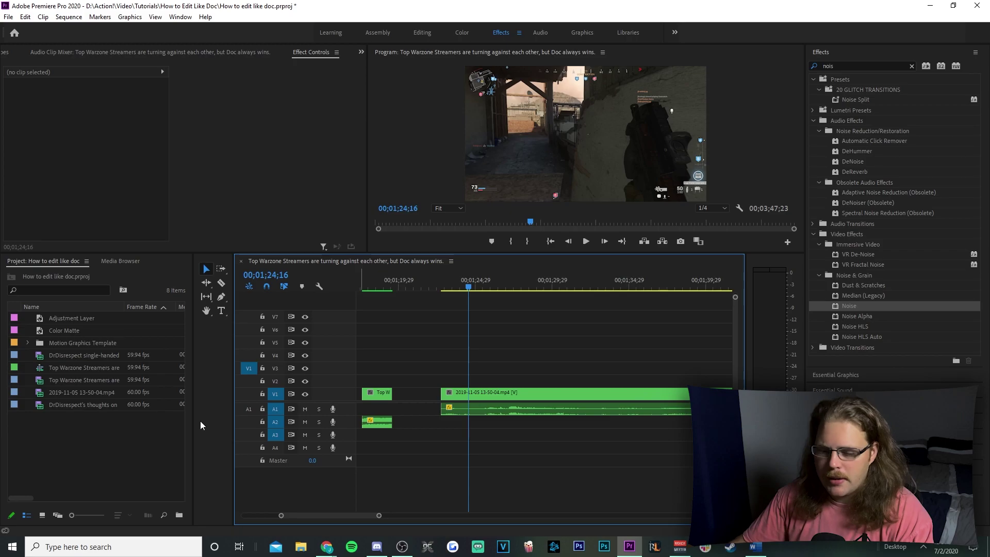
Create a black (000000) color matte at 1920 × 1080 with a 60.00 fps timebase, keeping the name Color Matte.
right_click(68, 428)
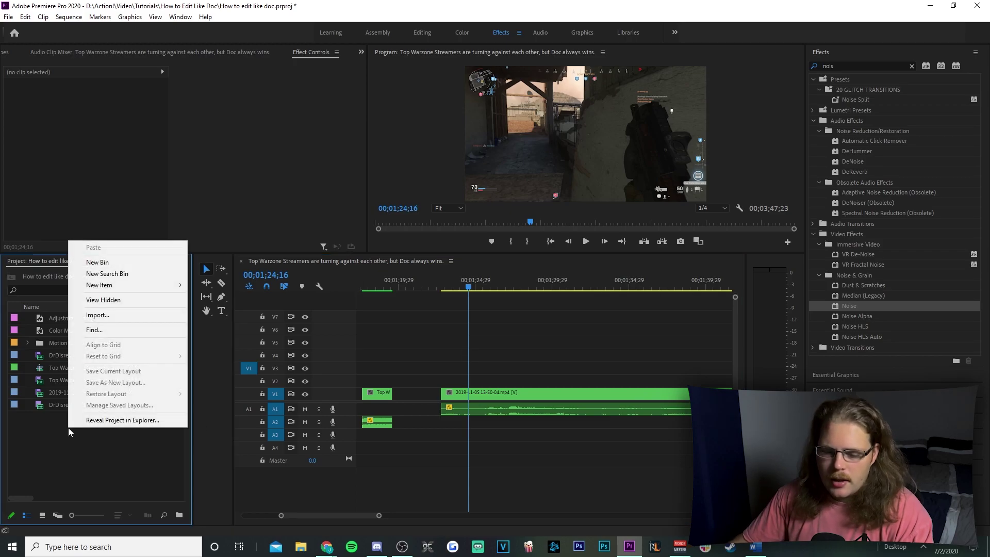
left_click(98, 444)
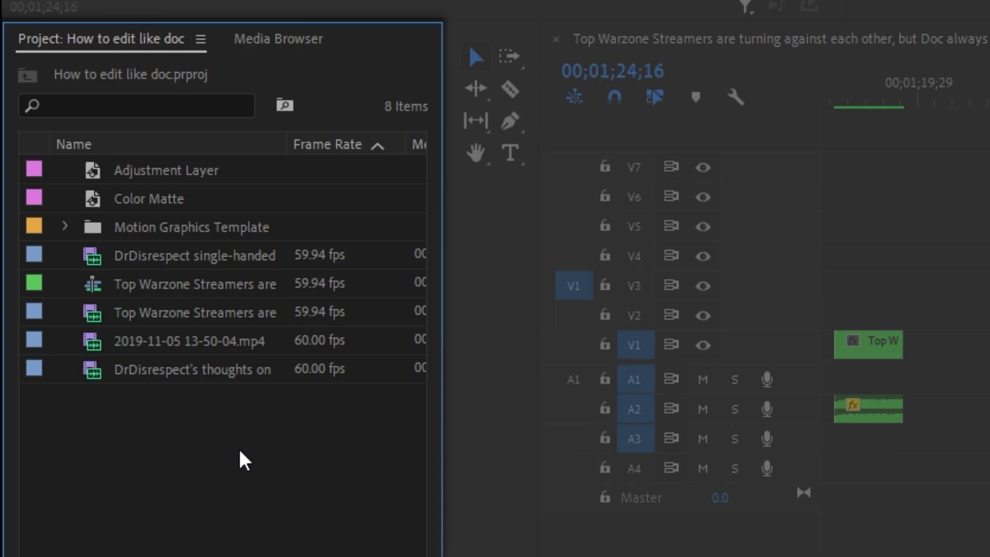
right_click(240, 451)
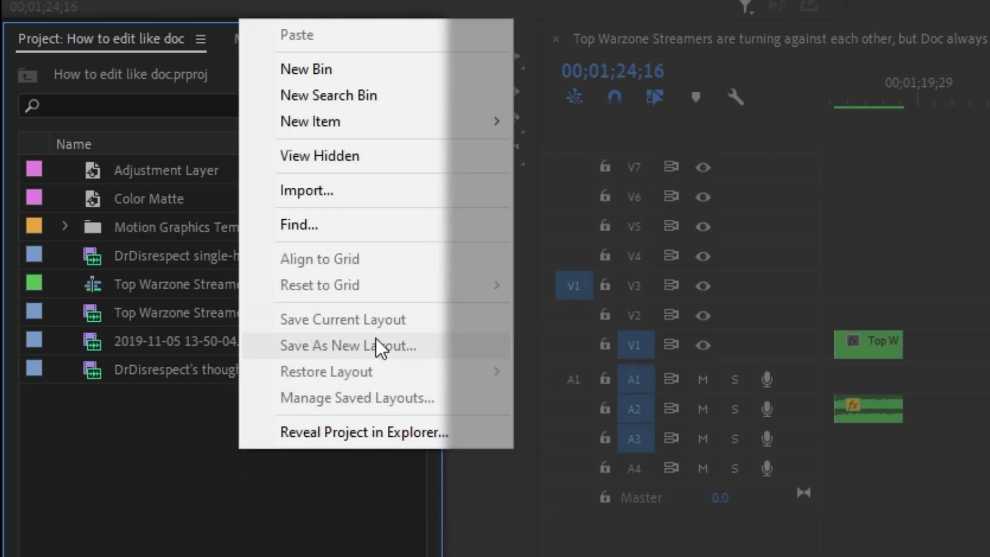
mouse_move(391, 125)
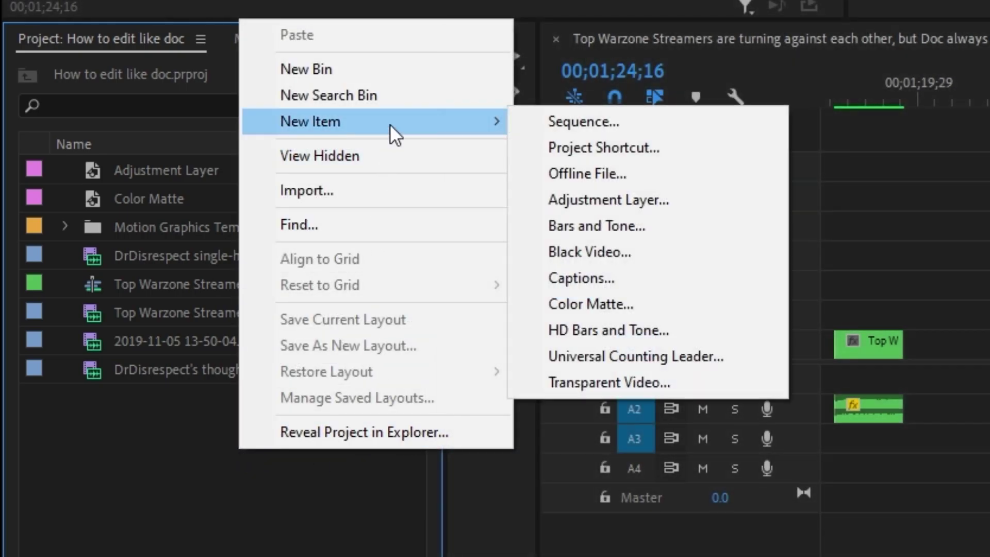
left_click(663, 304)
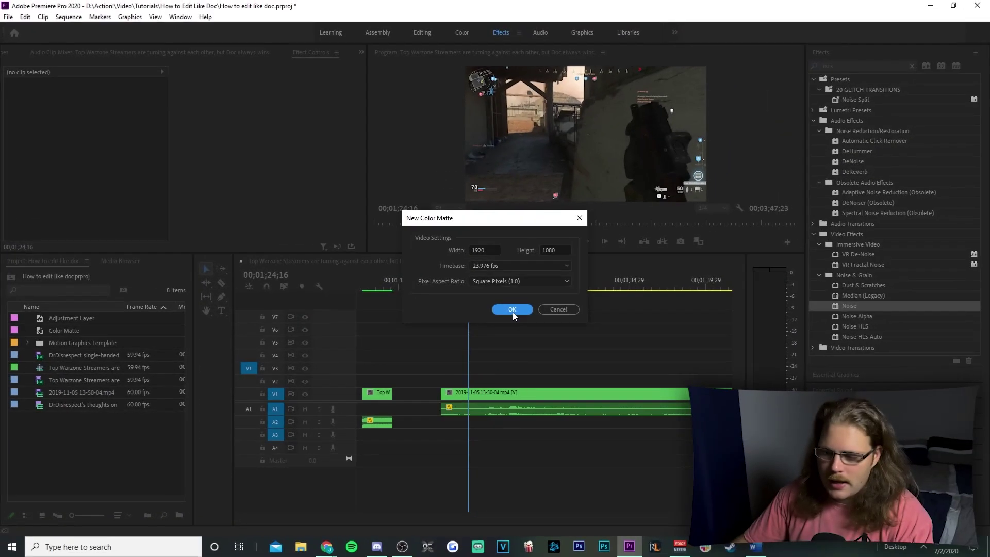
left_click(501, 266)
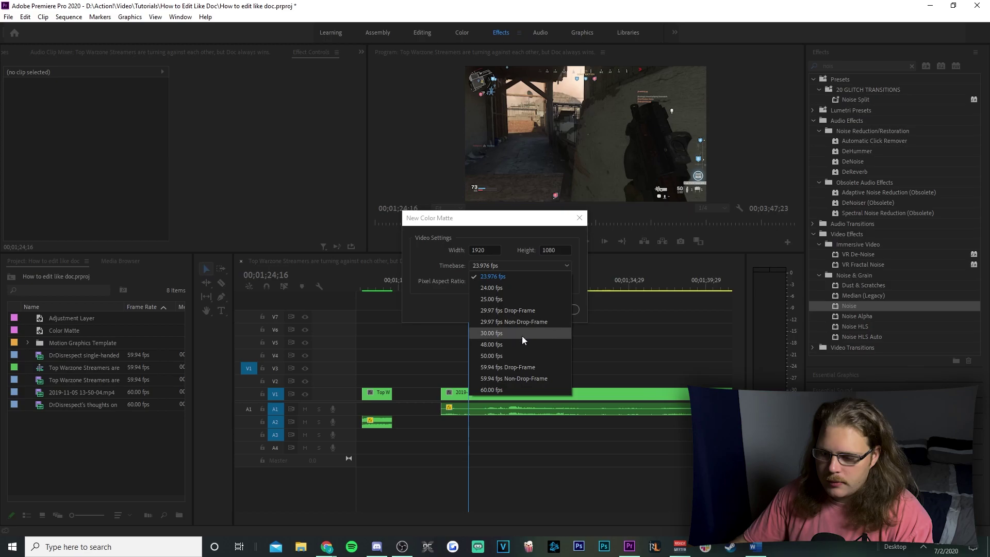
left_click(509, 388)
left_click(512, 309)
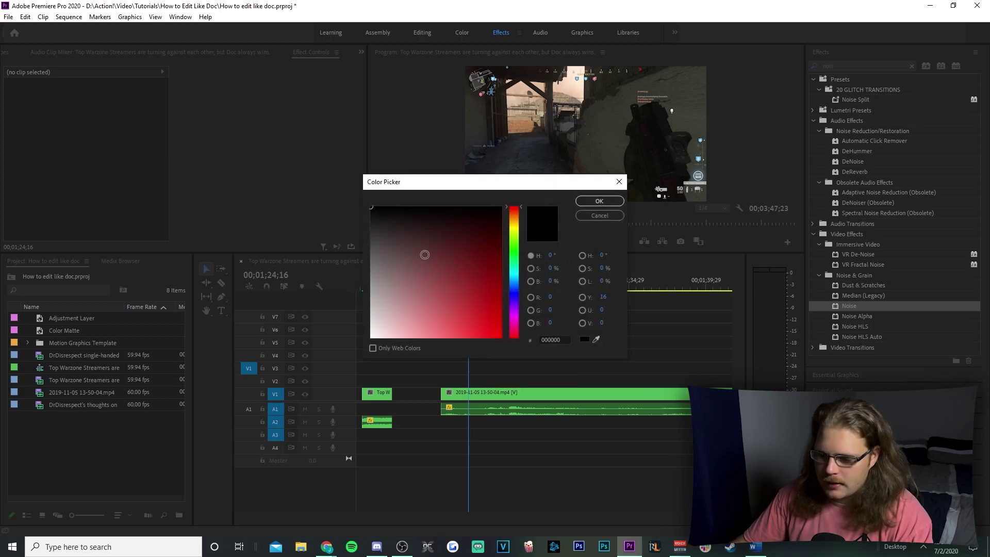
left_click(599, 201)
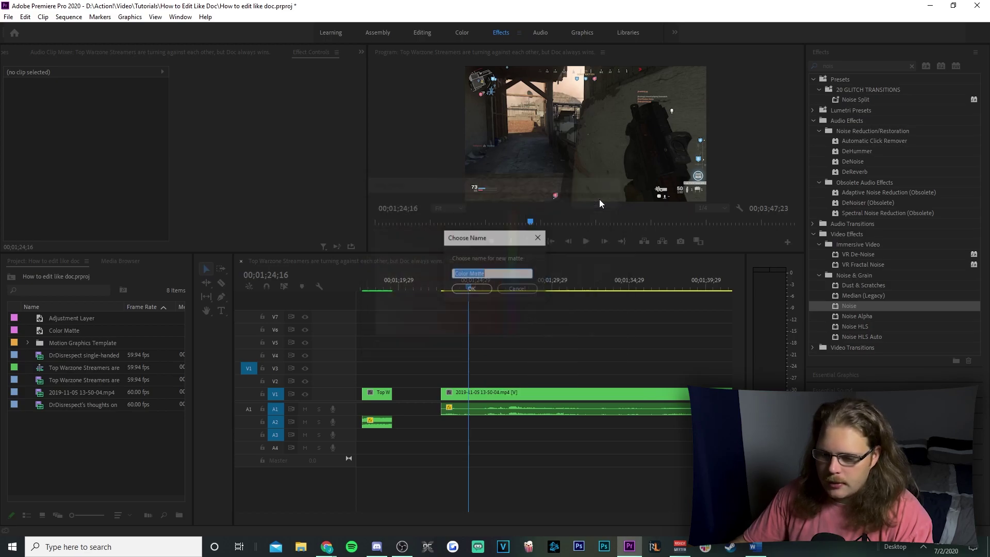
left_click(480, 286)
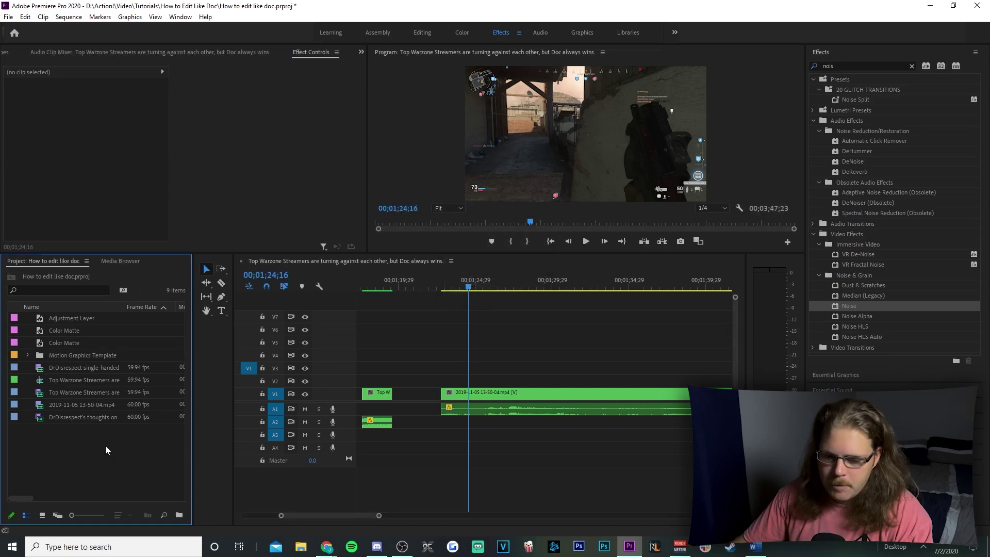
Create a new adjustment layer with a 60.00 fps timebase.
right_click(106, 446)
mouse_move(168, 305)
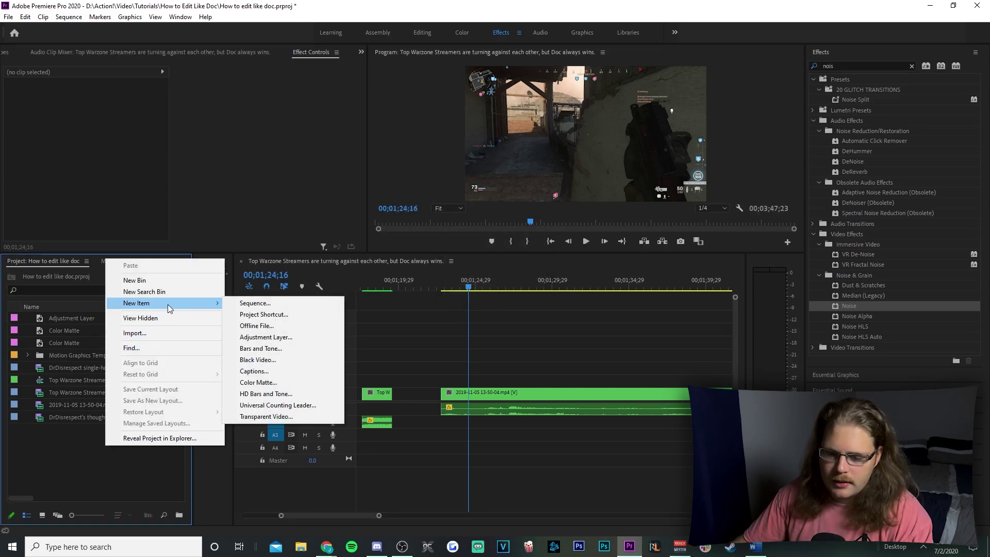
left_click(289, 337)
left_click(502, 264)
left_click(502, 389)
left_click(507, 311)
Place the Color Matte on V2 above the gameplay clip from 00;01;24;16, and stack the Adjustment Layer over it on V3.
left_click(79, 344)
left_click_drag(80, 344, 470, 381)
left_click_drag(88, 318, 472, 368)
Search the effects for Noise to apply it to the Color Matte.
left_click(912, 66)
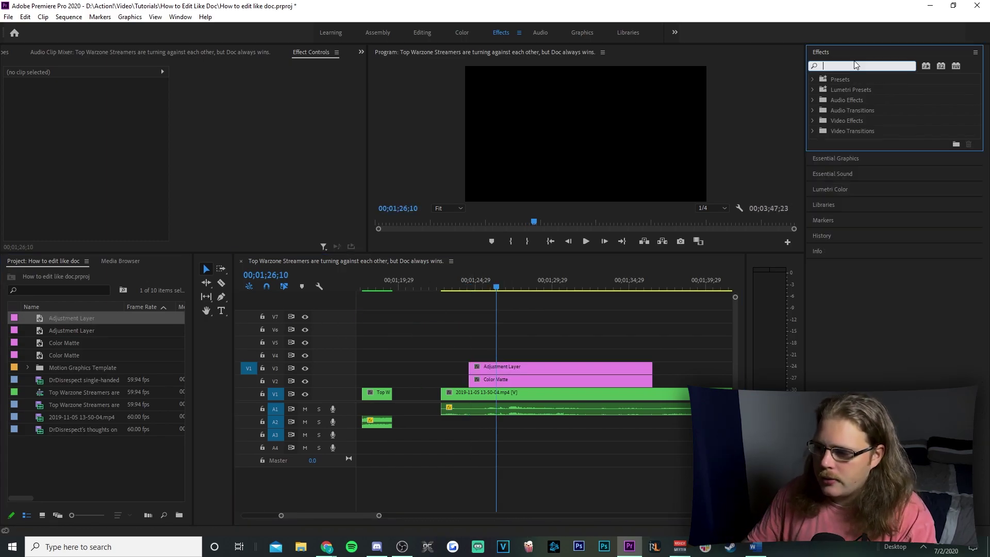
type("noise")
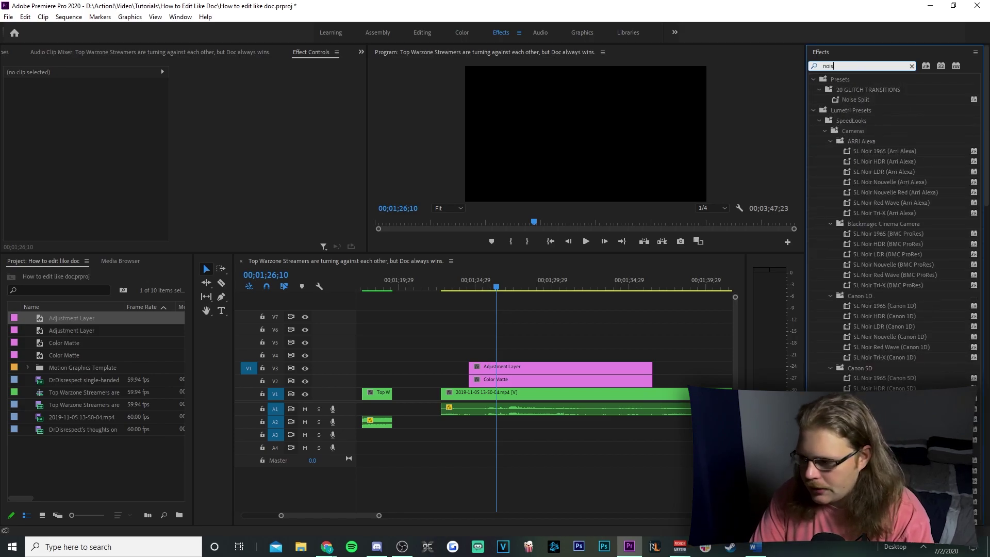
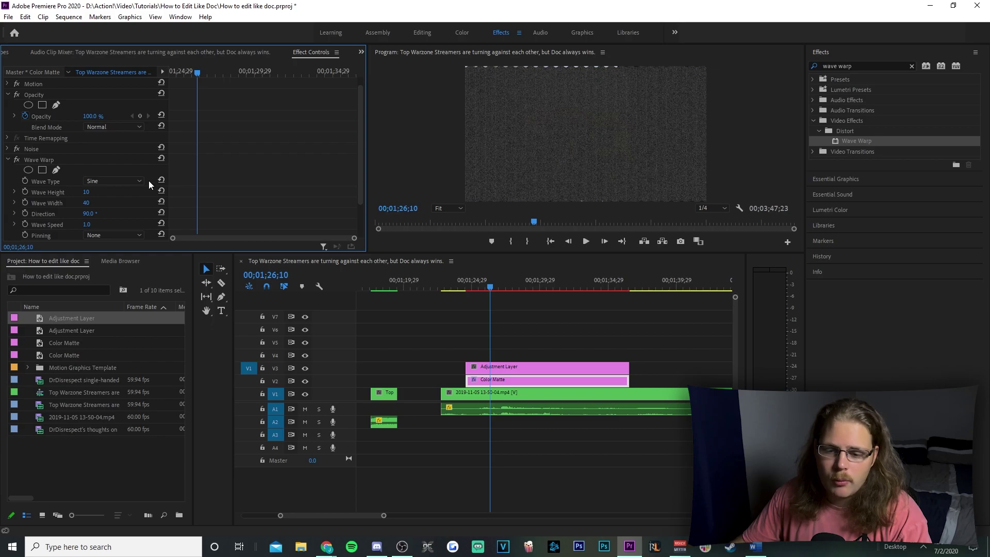
Set the Color Matte's Wave Warp to Sawtooth with wave height 1247, wave width 590 and direction 180°.
left_click(129, 179)
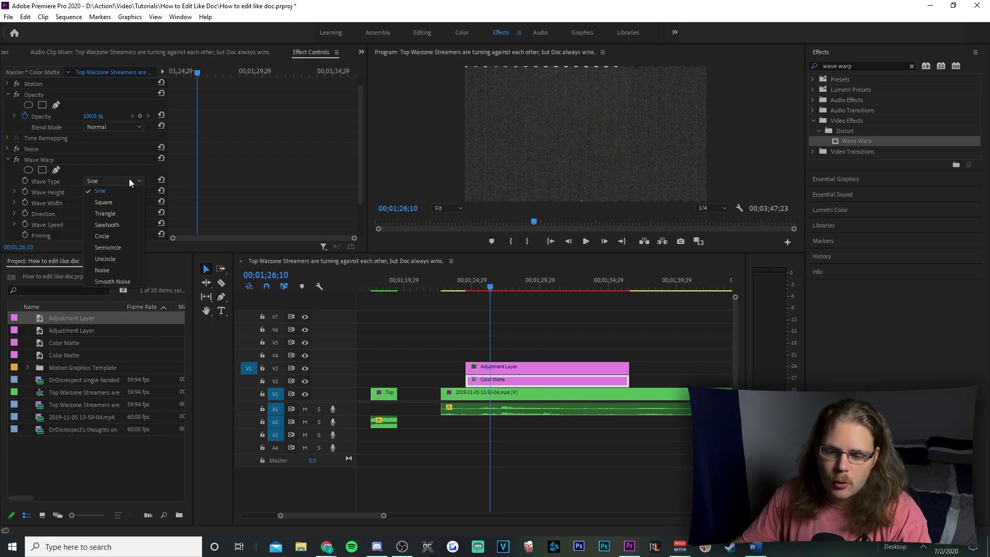
left_click(125, 227)
scroll(206, 201, "down", 2)
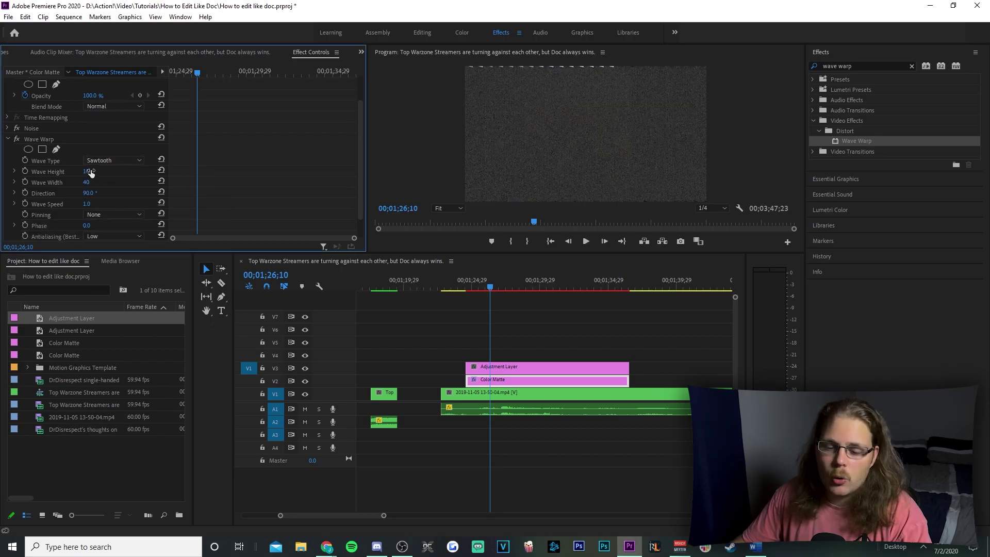
left_click_drag(86, 171, 221, 171)
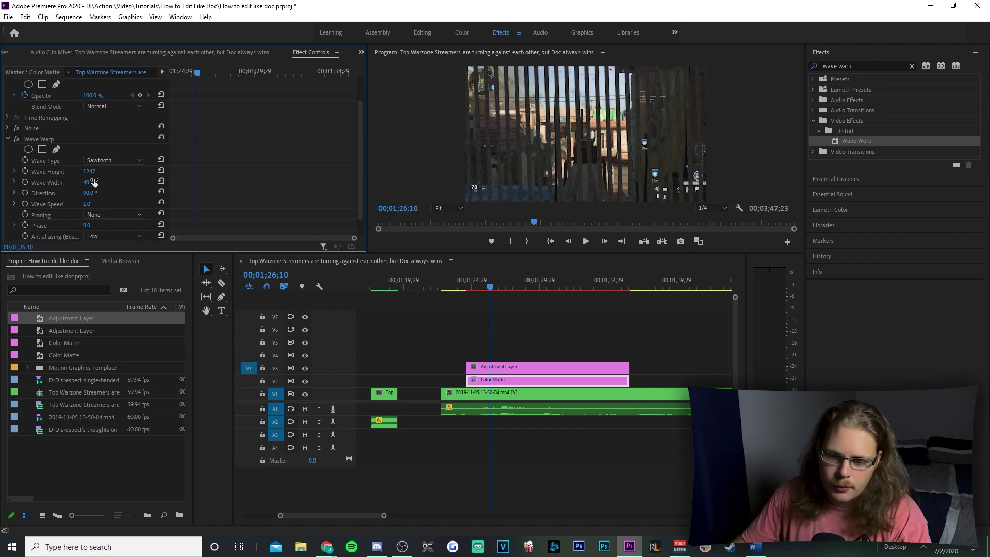
left_click_drag(87, 182, 132, 182)
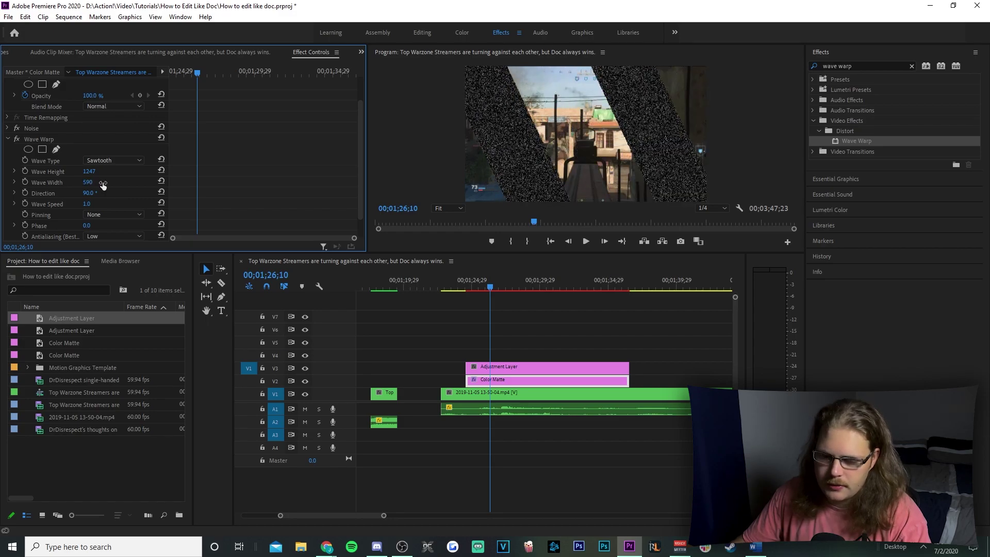
left_click_drag(88, 193, 101, 189)
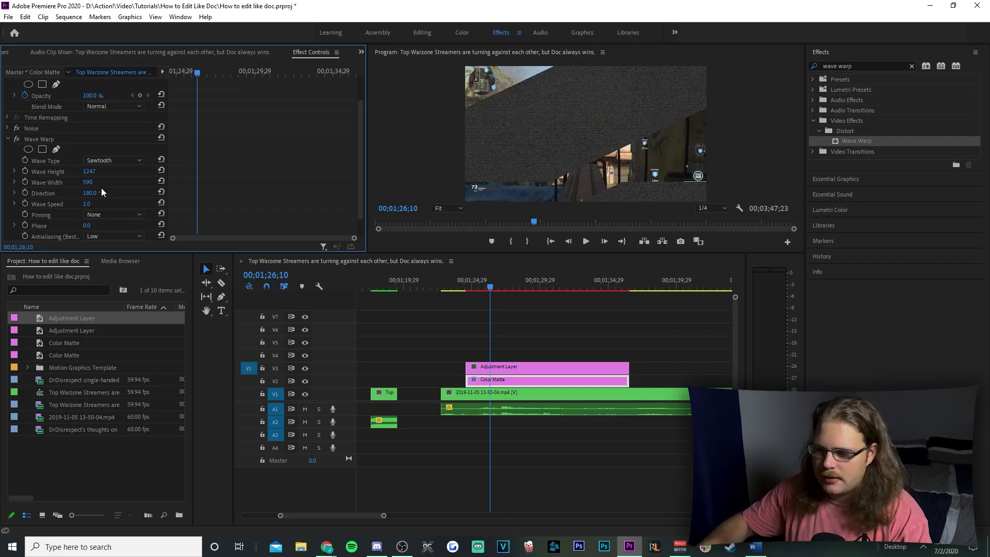
Step the playhead back to 00;01;26;01 and raise the Wave Warp's wave height to 2368.
key("Left")
key("Left")
key("Left")
key("Left")
key("Left")
key("Left")
key("Left")
key("Left")
key("Left")
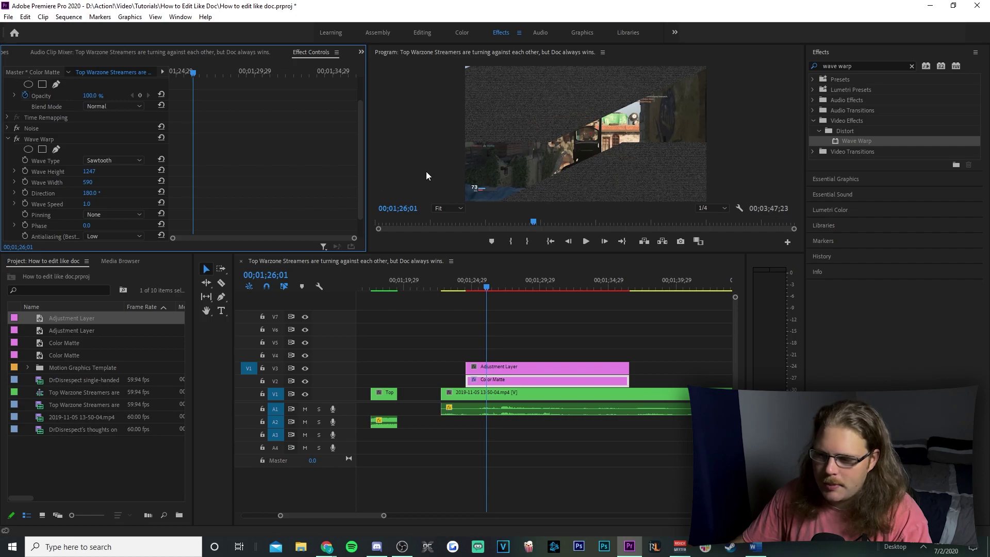
left_click_drag(89, 171, 236, 181)
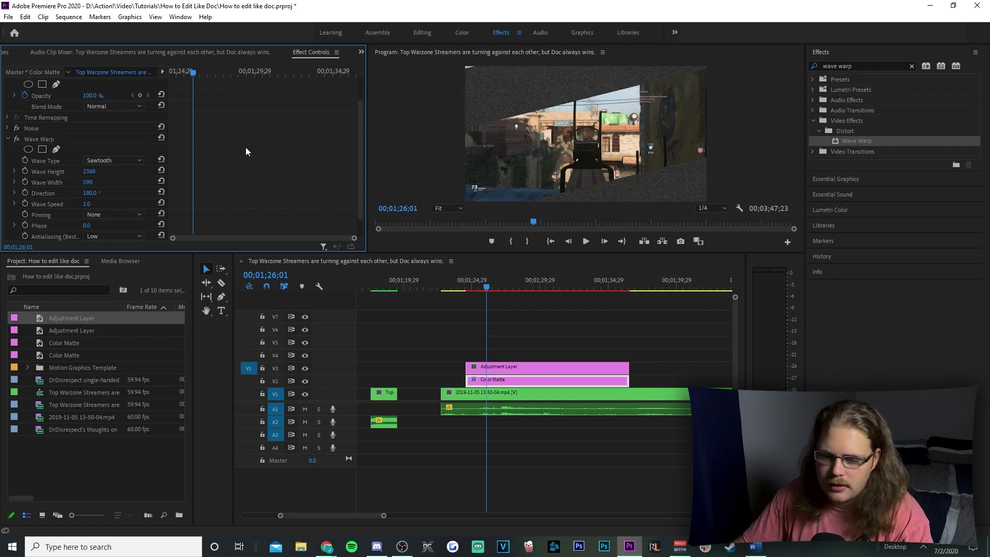
Set the Wave Warp's wave speed on the Color Matte to 0.5.
scroll(246, 147, "down", 1)
left_click(97, 182)
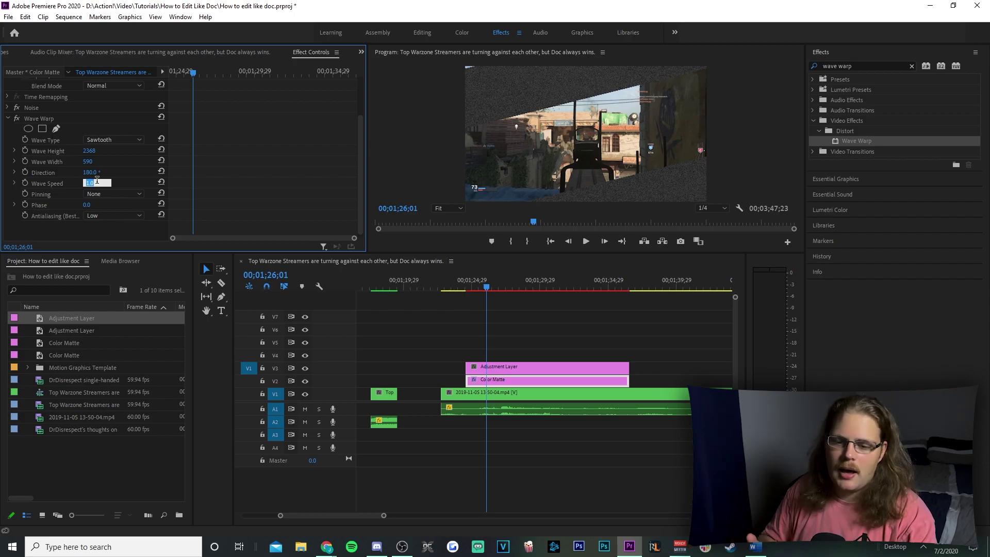
key("BackSpace")
type(".5")
key("Return")
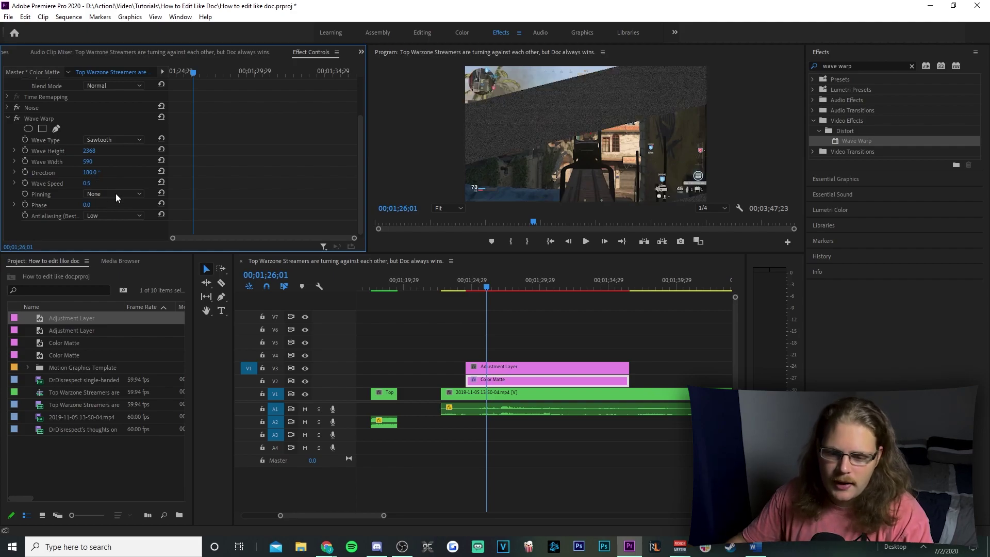
Turn off opacity keyframing for the Color Matte and set its opacity to 30%.
key("minus")
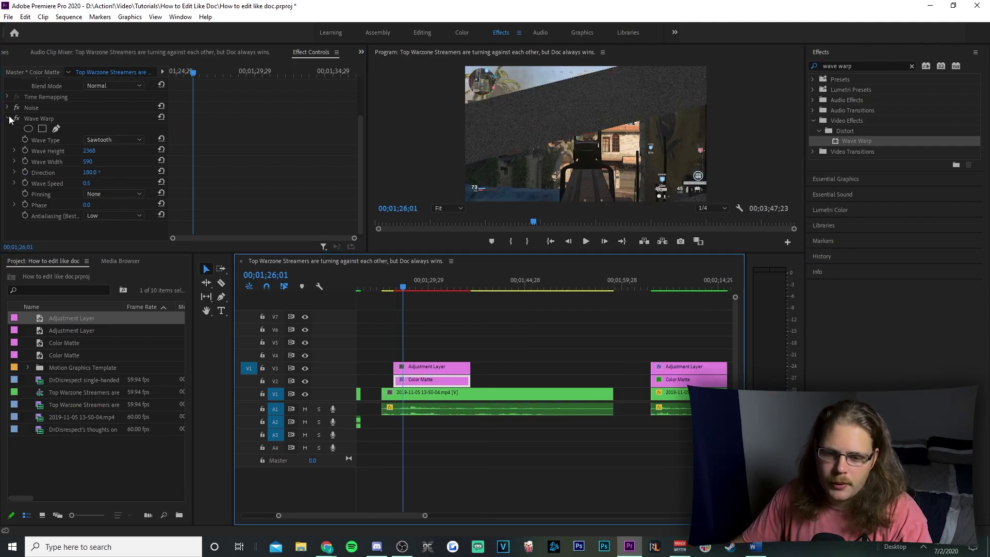
left_click(8, 118)
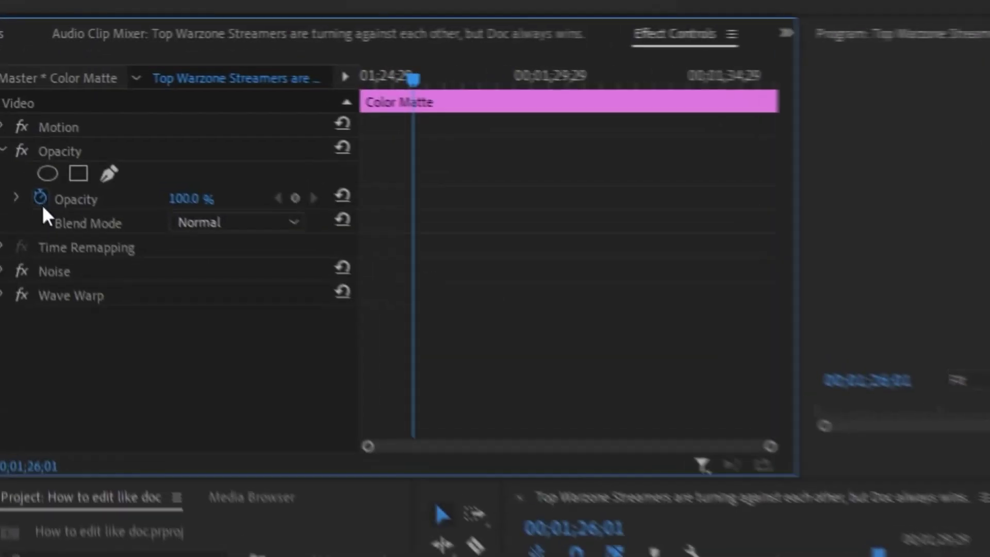
left_click(24, 126)
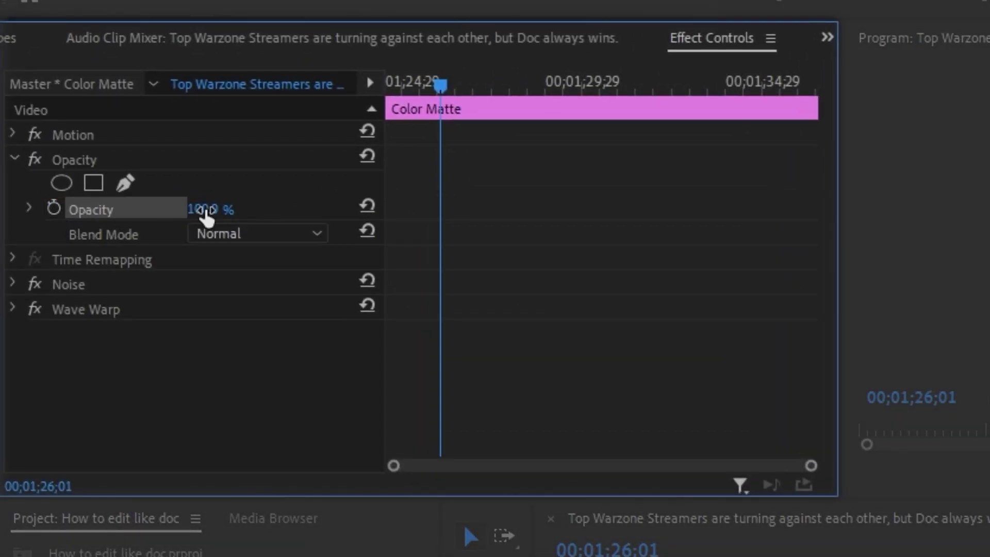
left_click(232, 206)
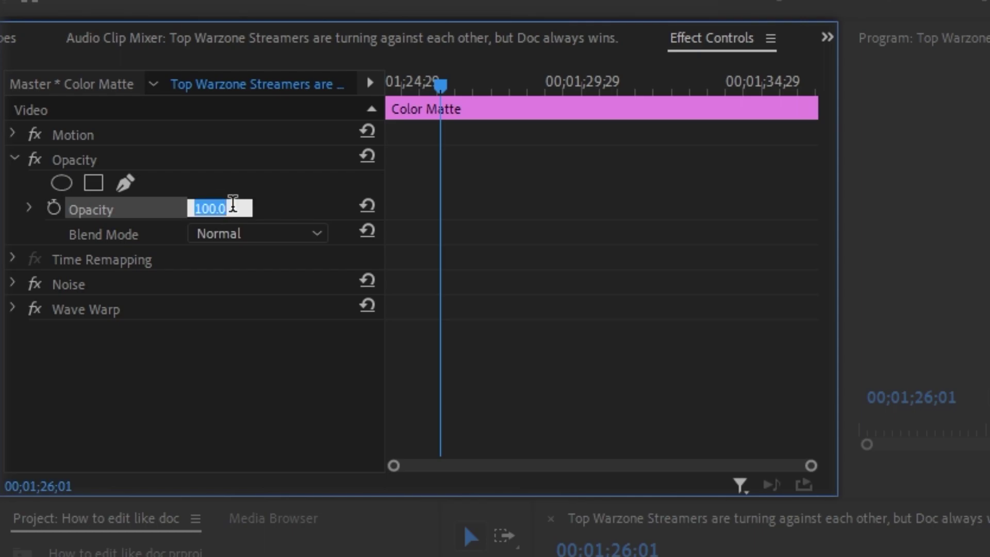
type("30")
key("Return")
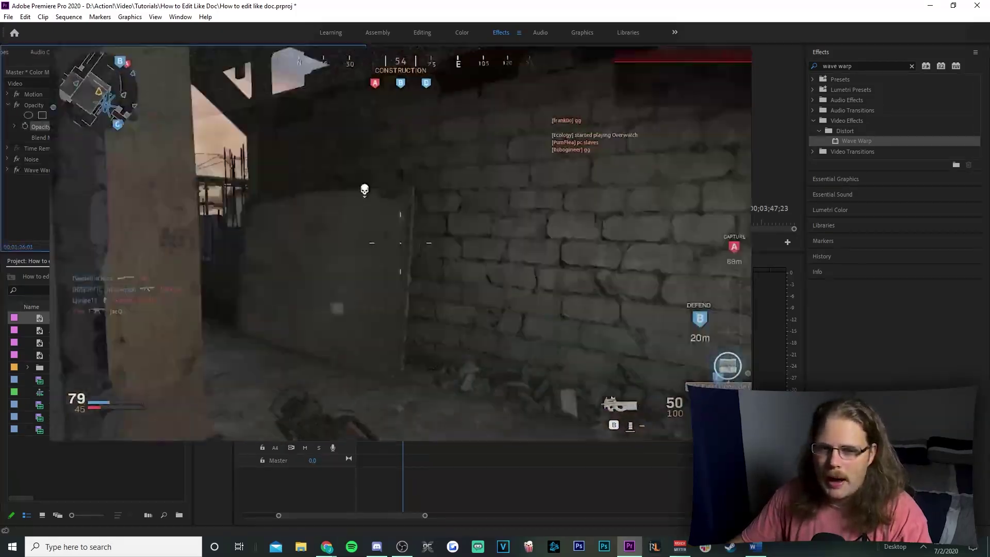
left_click(457, 335)
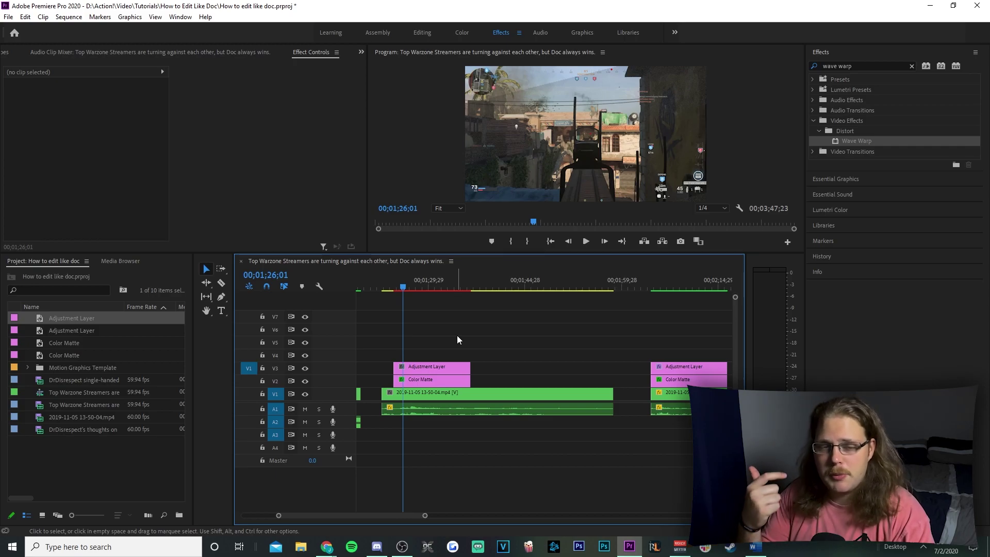
Apply the Gaussian Blur and Lumetri Color effects to the Adjustment Layer above the Color Matte.
left_click(912, 66)
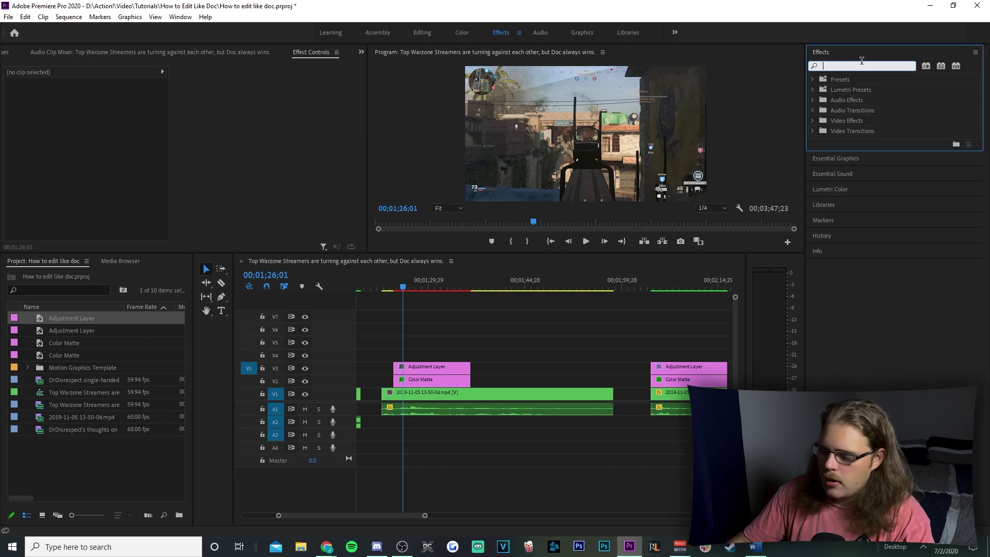
type("gau")
left_click(912, 66)
type("lum")
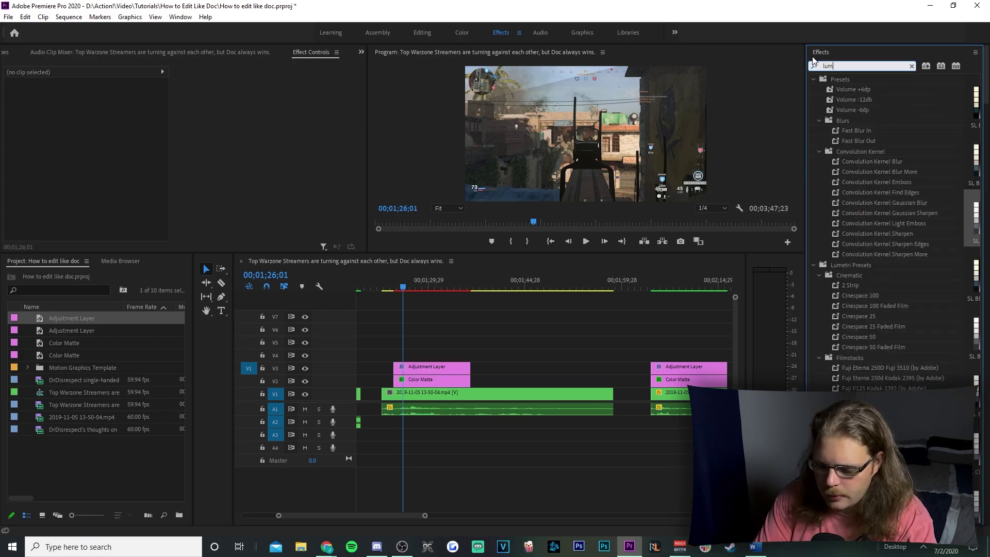
type("etri col")
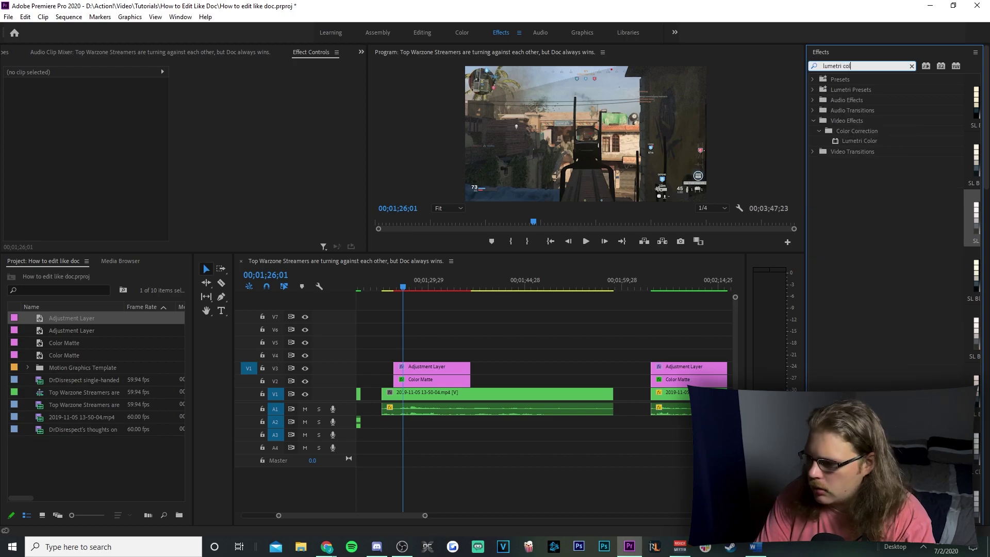
left_click_drag(852, 136, 415, 367)
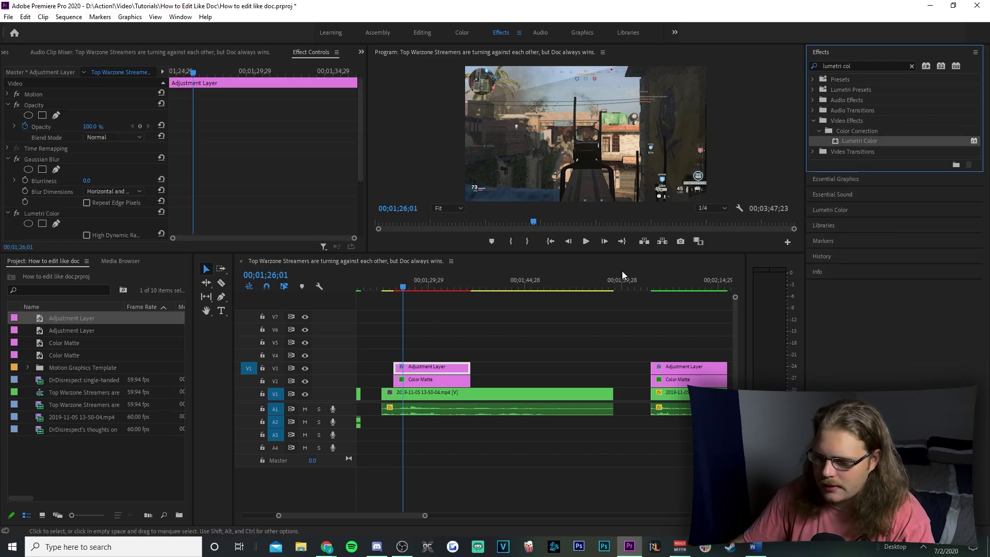
Find the VR Digital Glitch effect and apply it to the same Adjustment Layer on V3.
left_click(859, 64)
type("vr dig")
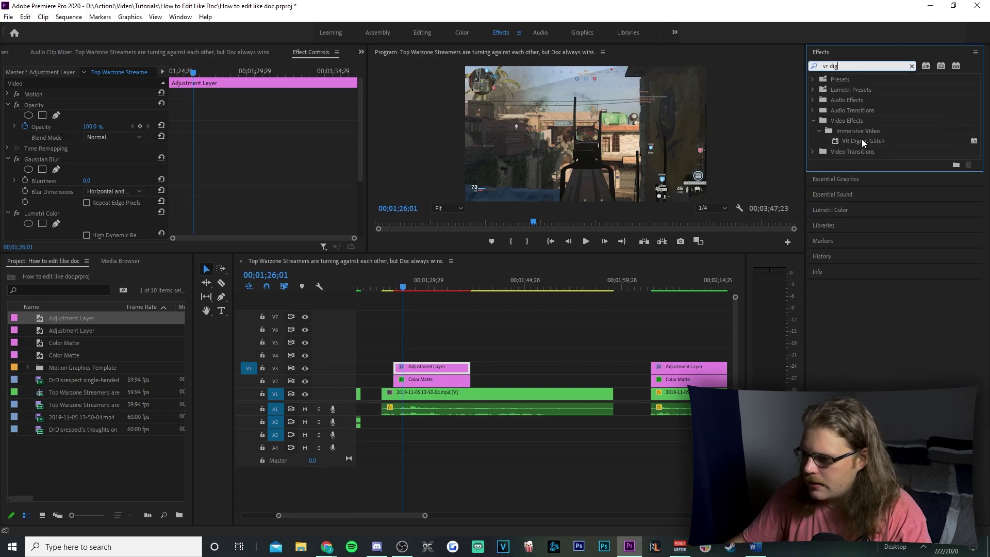
left_click_drag(862, 142, 441, 367)
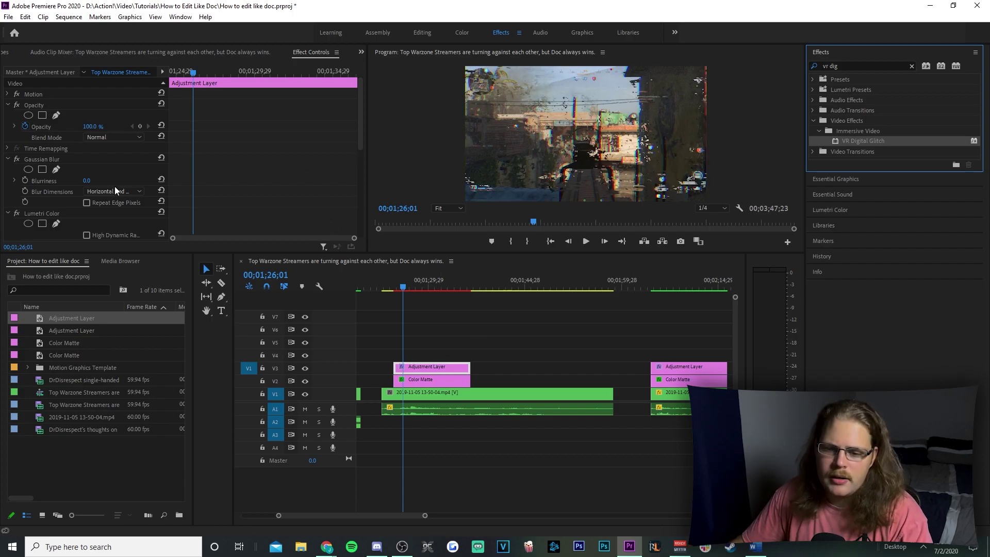
Set the Adjustment Layer's Gaussian Blur blurriness to 10.
left_click(91, 180)
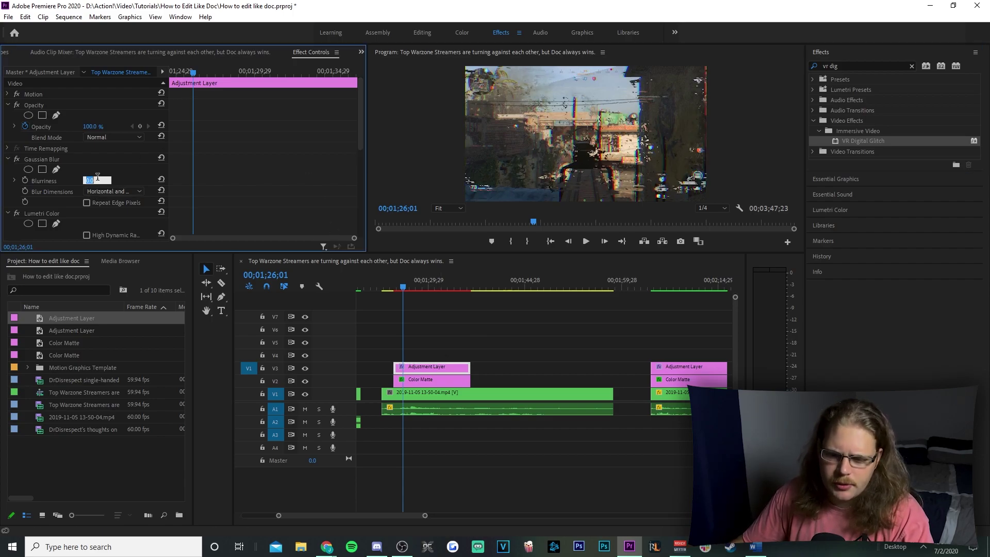
type("10")
key("Return")
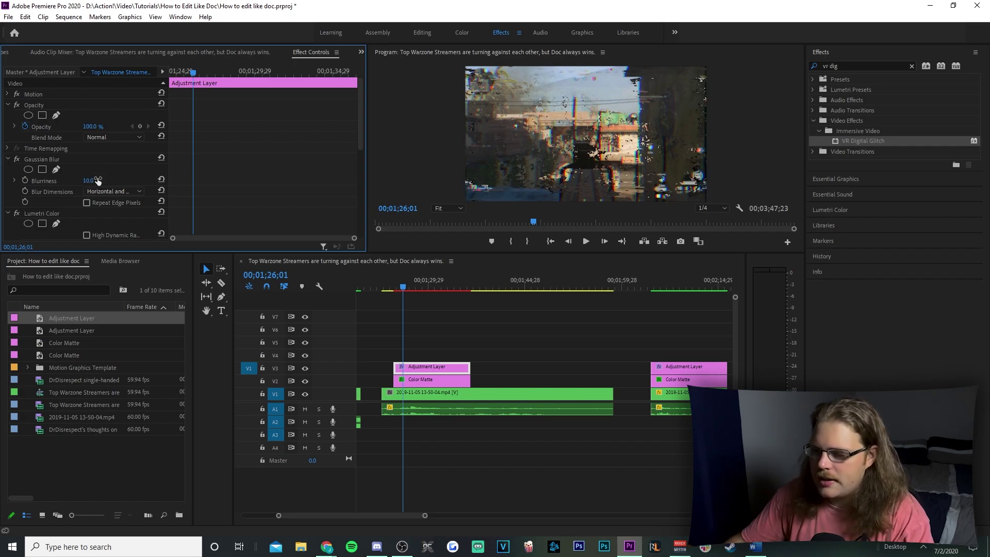
left_click(7, 159)
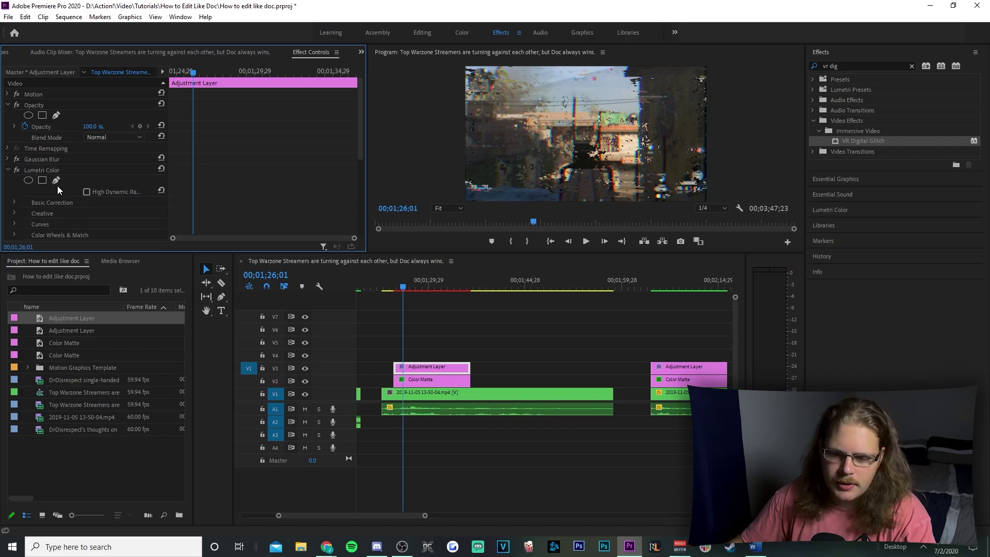
Raise the vibrance in the Adjustment Layer's Lumetri Color creative adjustments to 100.
scroll(232, 167, "down", 2)
scroll(232, 168, "down", 1)
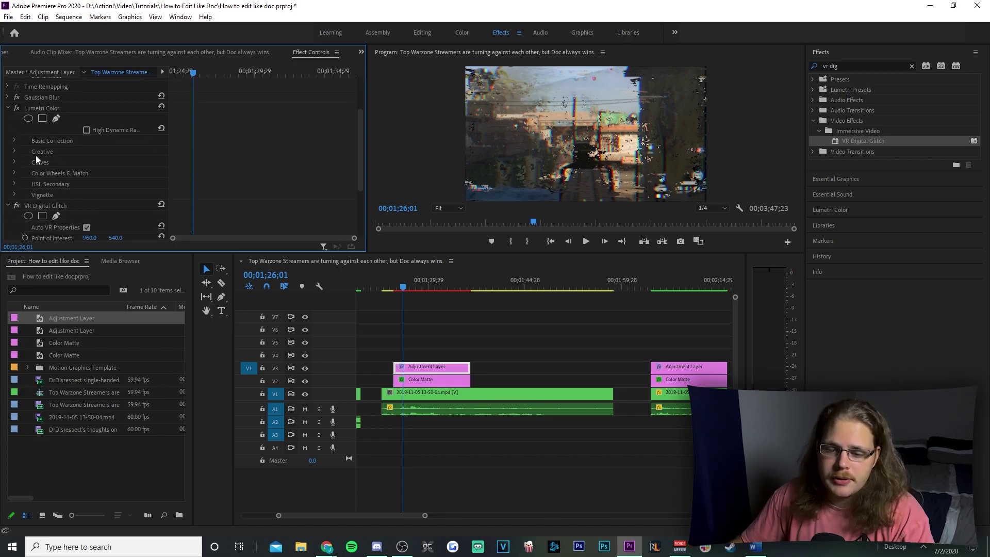
left_click(14, 152)
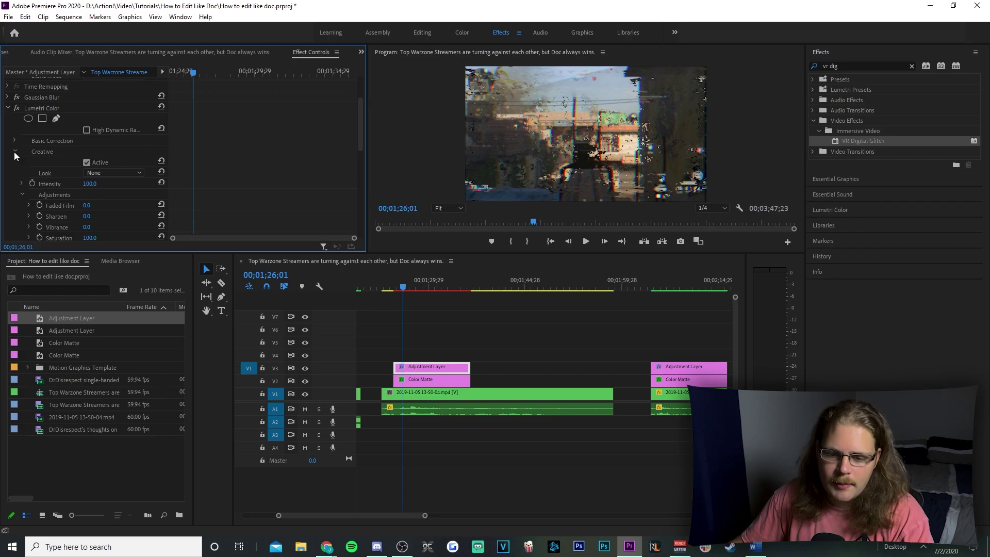
scroll(252, 184, "down", 3)
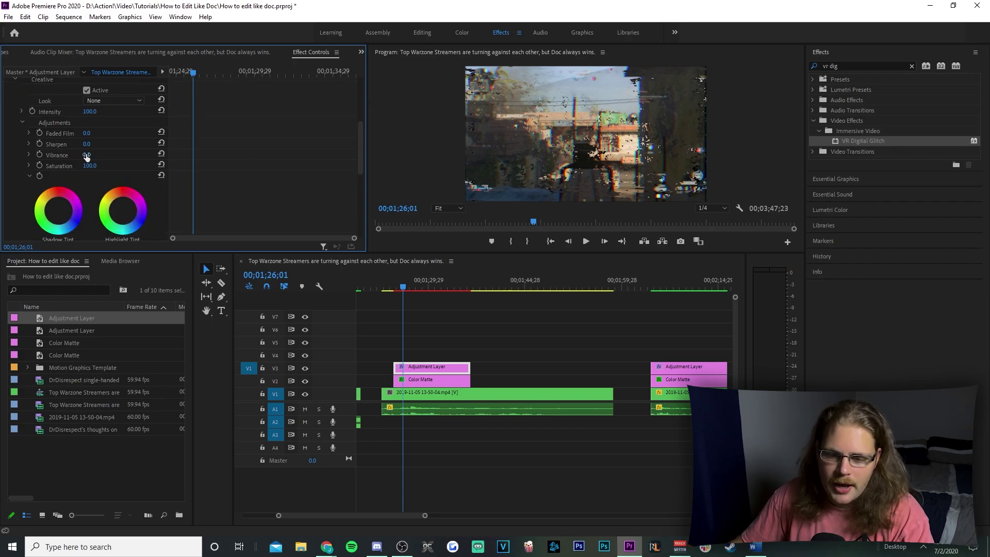
left_click_drag(87, 155, 134, 146)
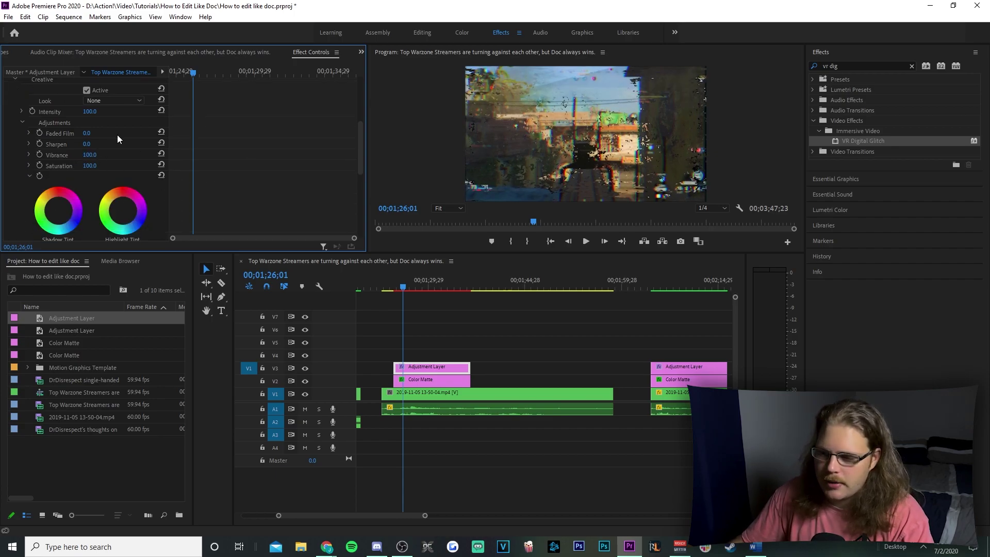
scroll(213, 168, "up", 3)
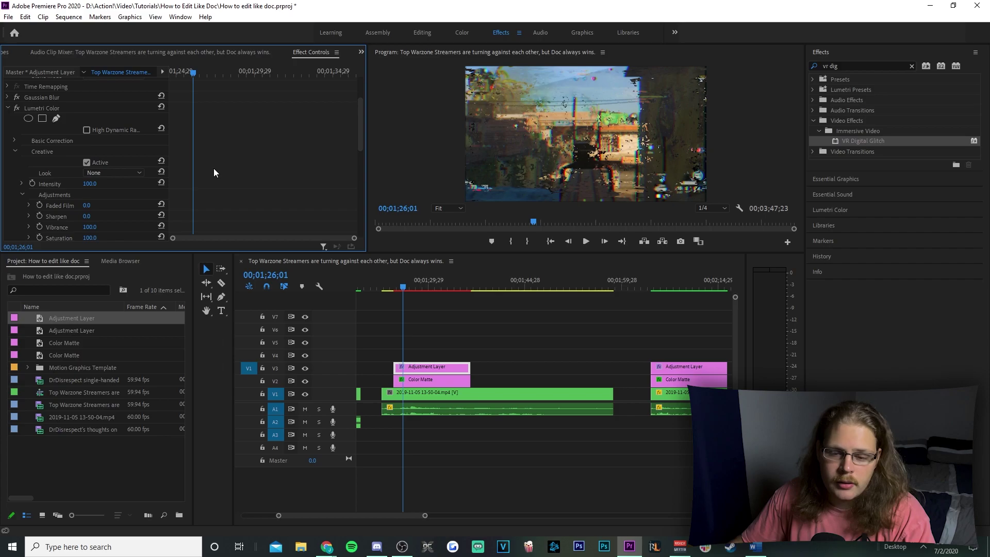
left_click(9, 109)
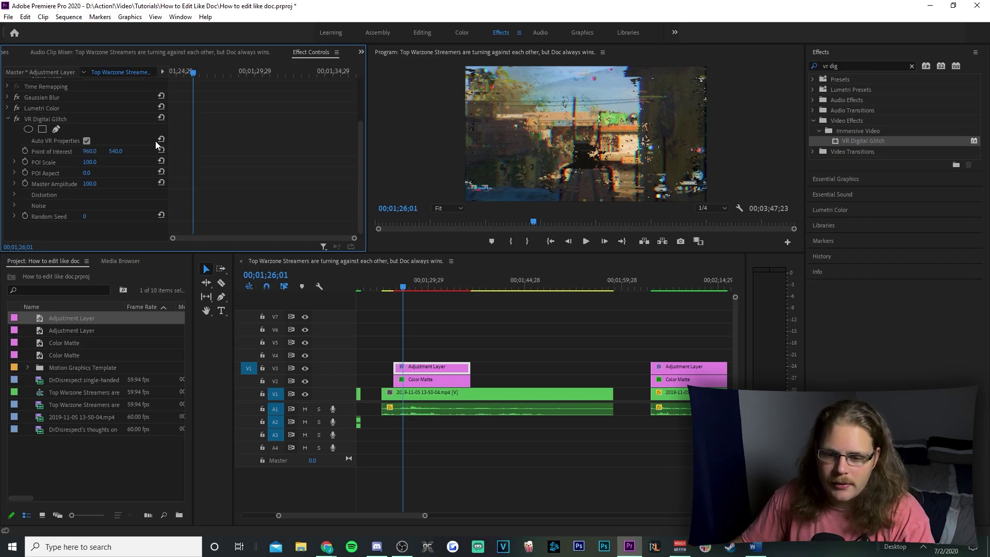
Collapse the VR Digital Glitch settings and move the playhead to 00;01;26;00 to preview the combined effects.
left_click(8, 121)
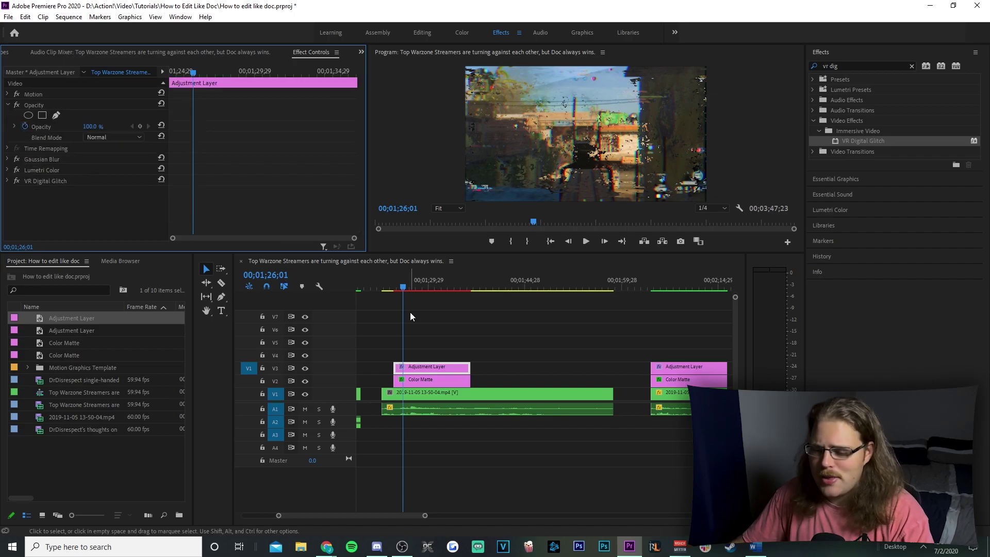
mouse_move(403, 286)
left_mouse_down()
mouse_move(413, 288)
mouse_move(404, 290)
left_mouse_up()
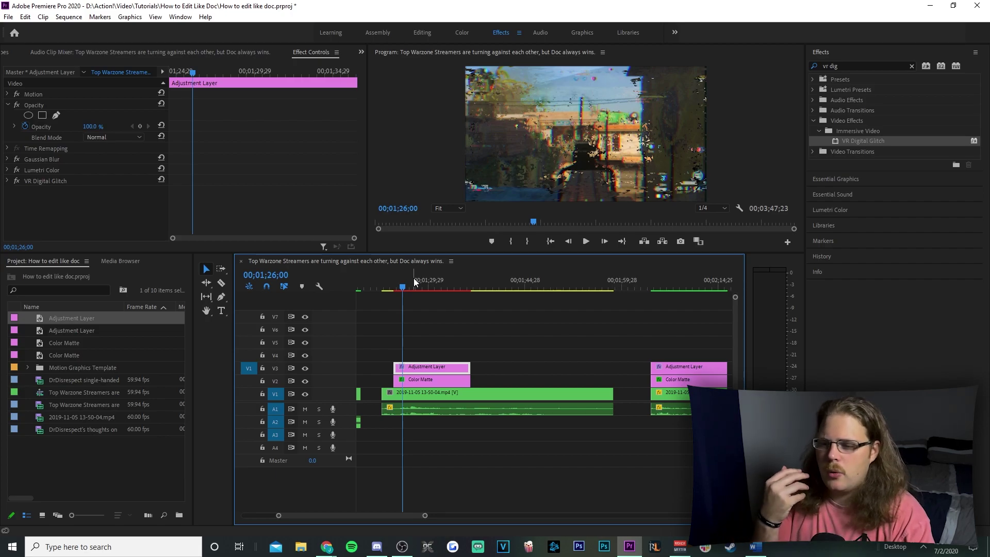
Preview the effects, set the V1 gameplay clip's speed to 300%, and slide the shortened clip to line up under the Color Matte.
key("space")
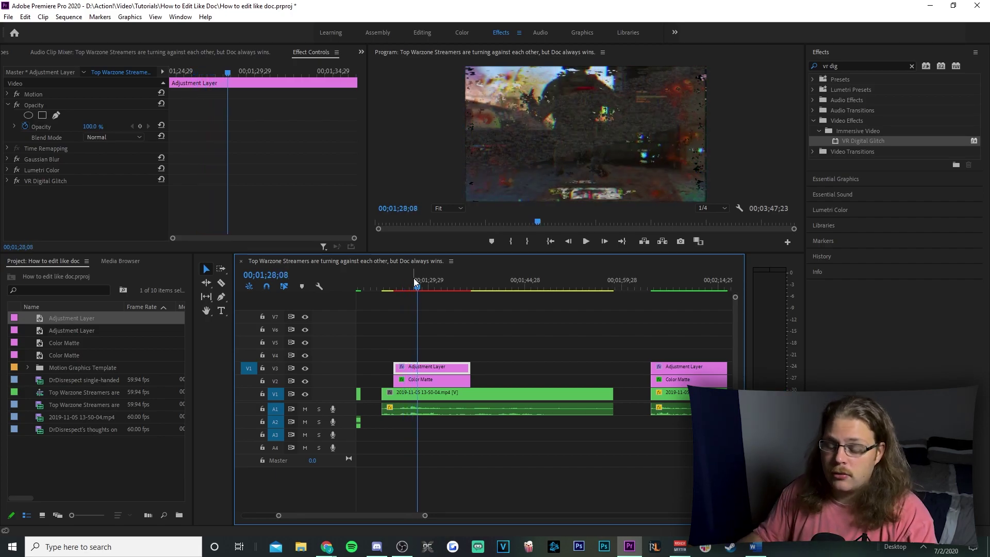
key("space")
right_click(421, 397)
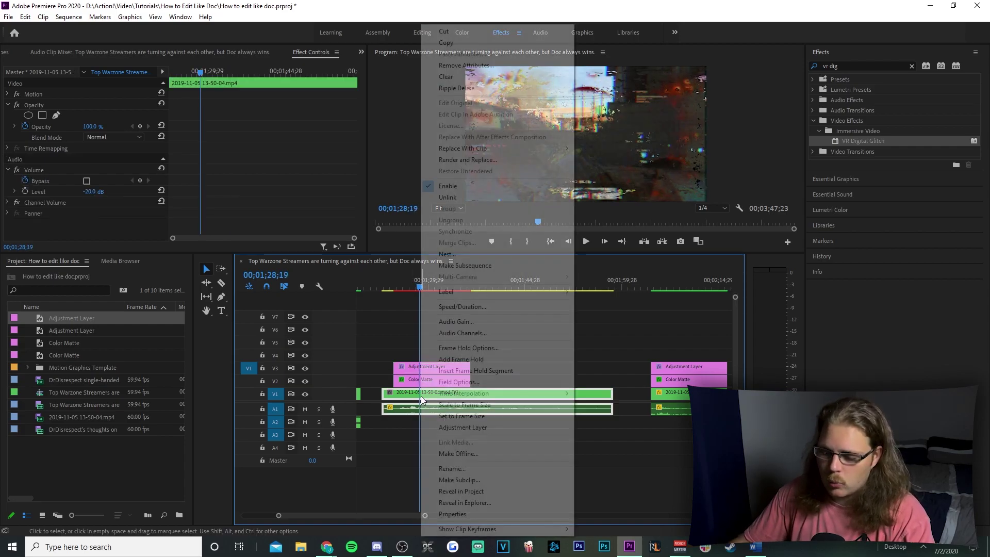
left_click(399, 400)
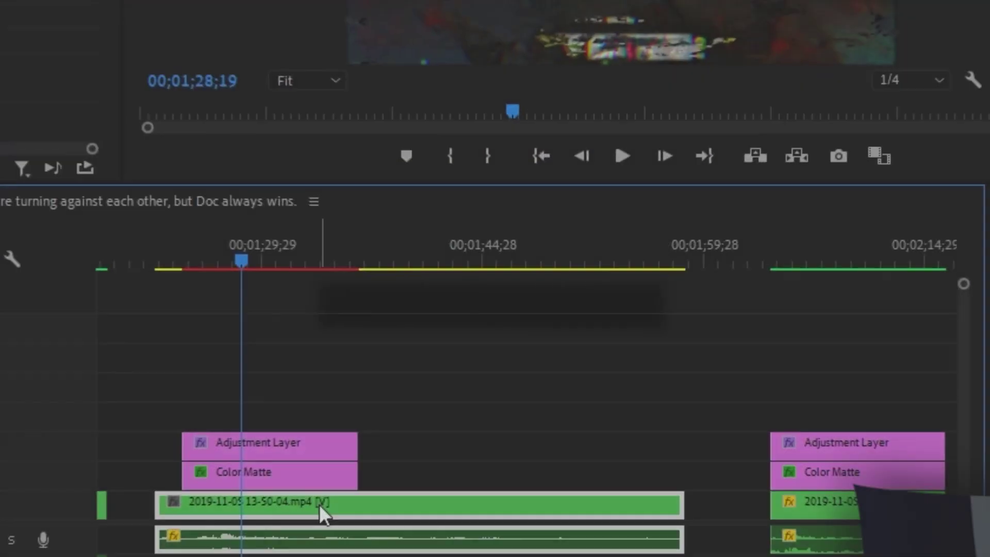
right_click(456, 394)
left_click(453, 317)
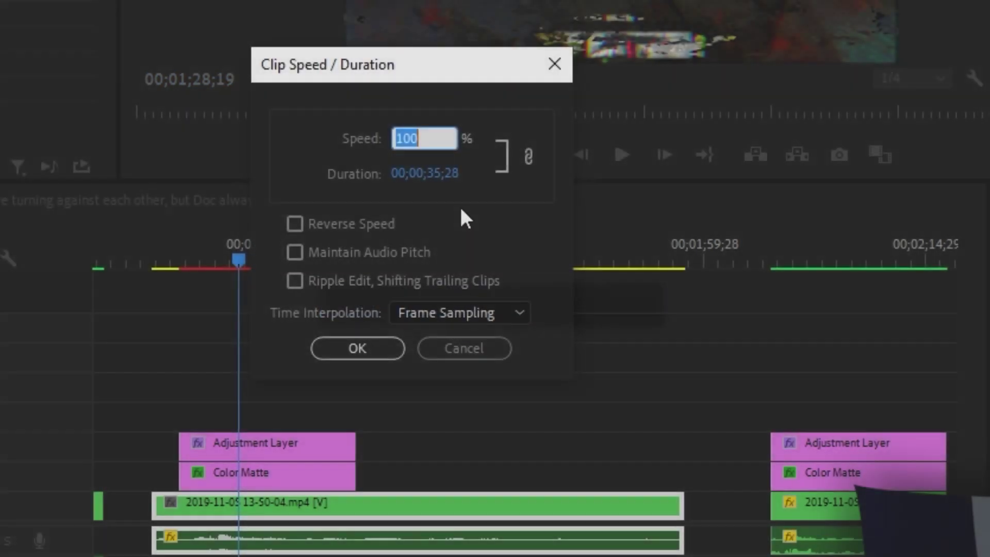
type("300")
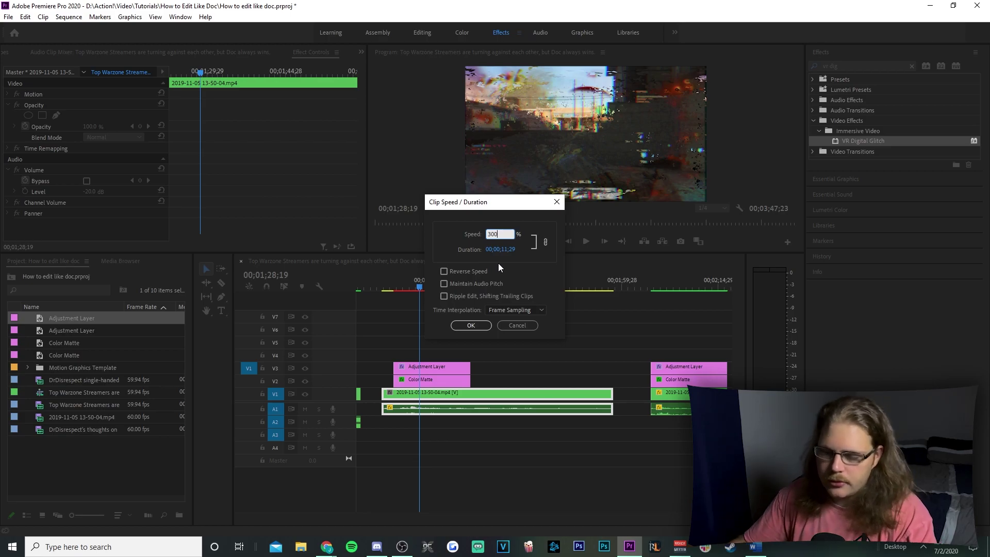
left_click(471, 325)
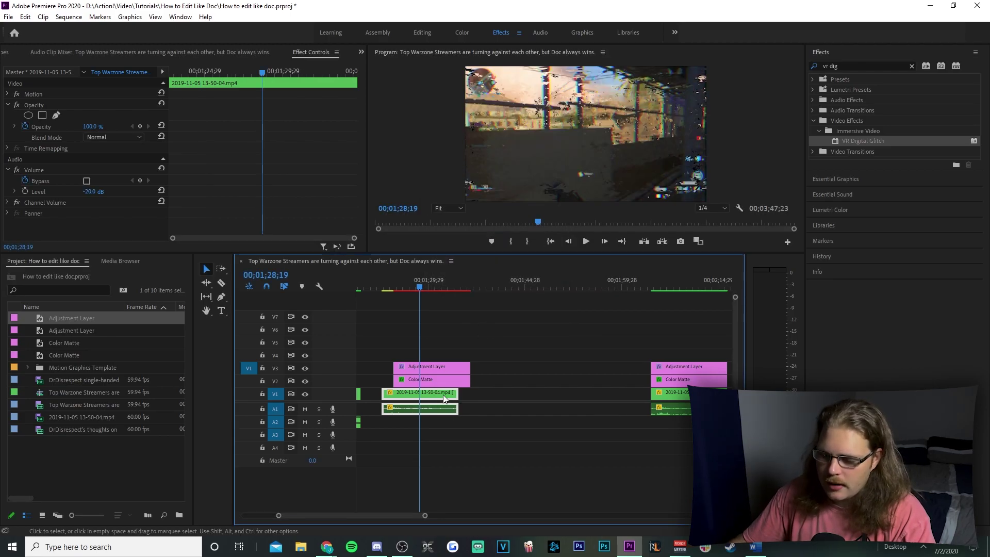
left_click_drag(421, 392, 433, 393)
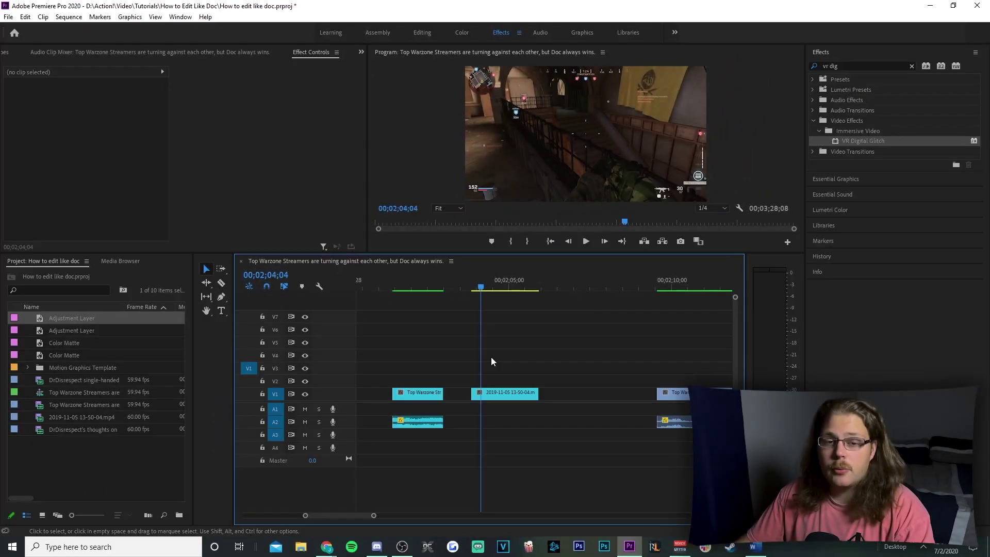
Place an Adjustment Layer on V3 above the short gameplay clip near 00;02;04;04 and remove the part extending past the clip.
left_click_drag(66, 318, 471, 380)
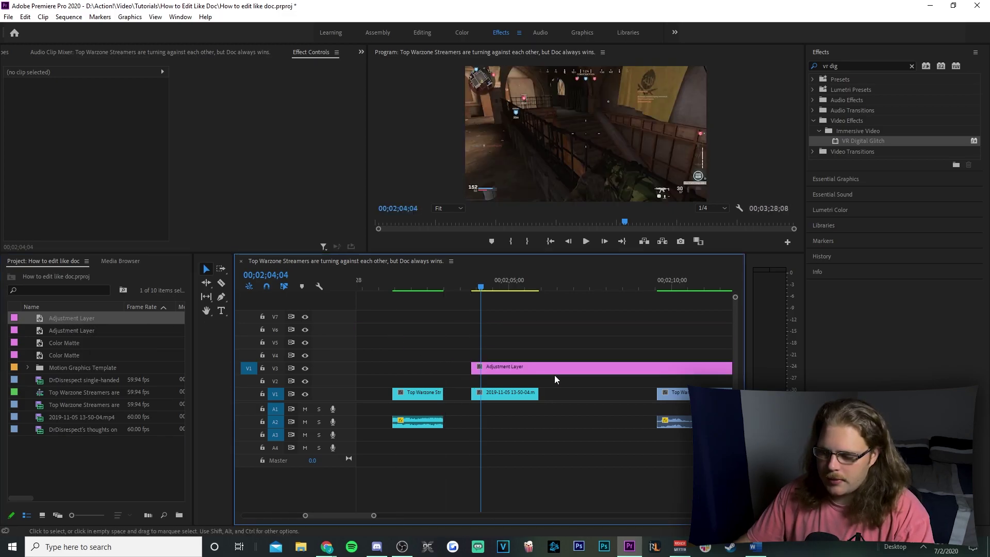
right_click(569, 367)
left_click(617, 101)
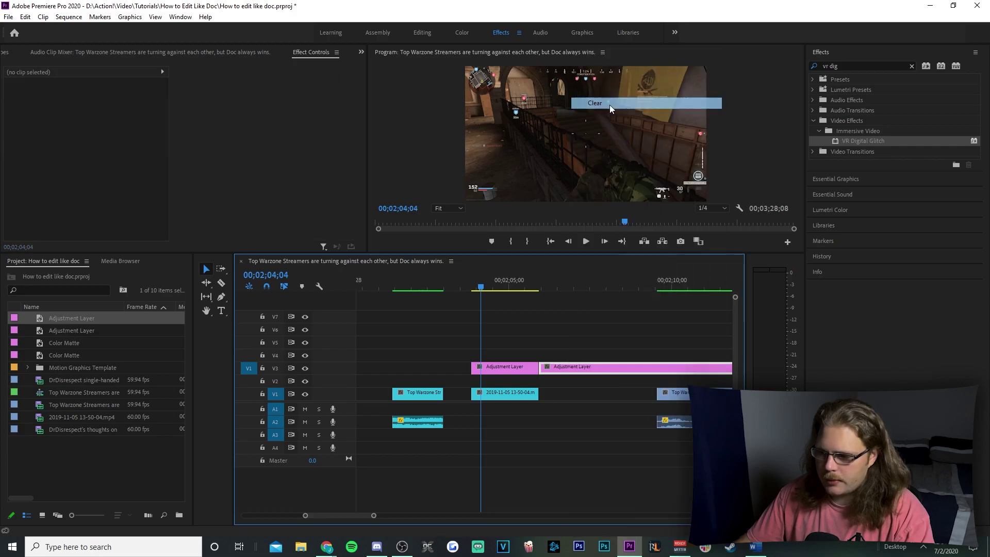
Find the Distort effect Transform and apply it to the Adjustment Layer above the short gameplay clip.
left_click(496, 372)
left_click(912, 66)
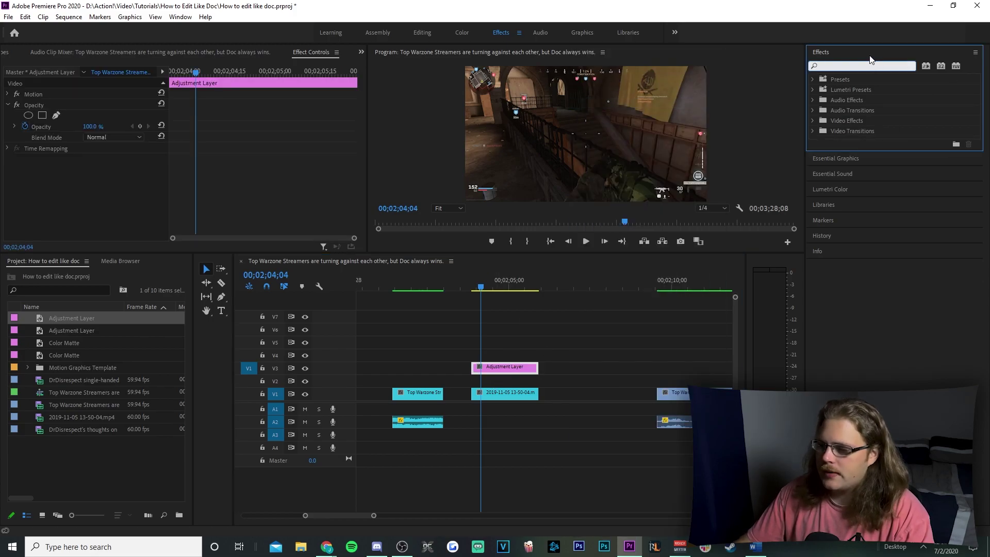
type("transfor")
left_click_drag(871, 141, 518, 367)
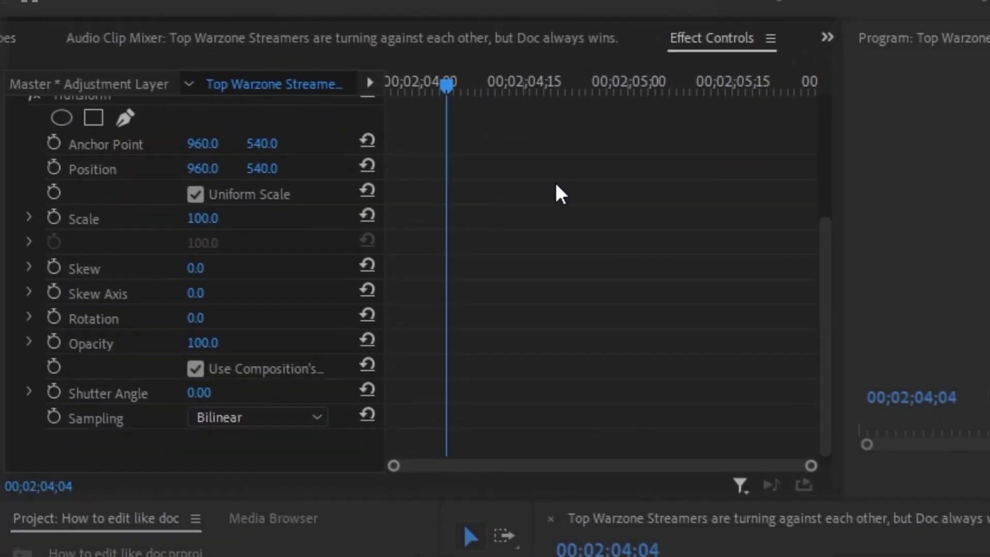
Turn on keyframing for the Transform effect's Scale and Position at 00;02;04;04.
scroll(78, 141, "up", 2)
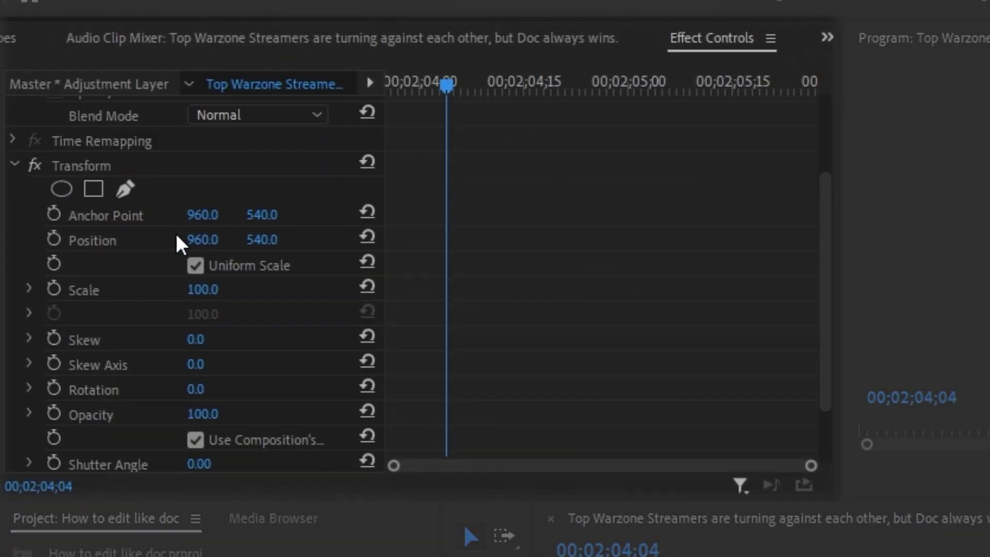
left_click(53, 289)
left_click(49, 238)
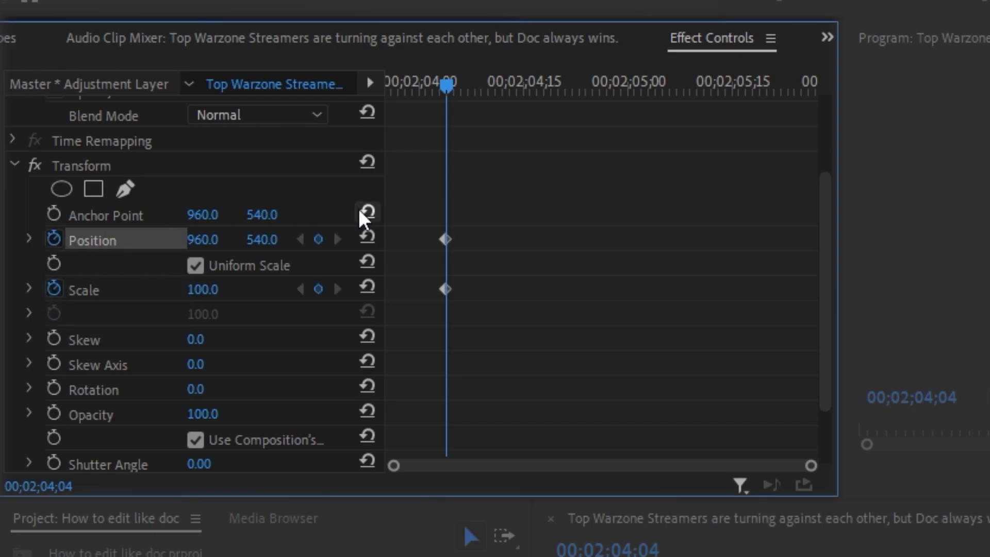
At 00;02;04;24, set the Transform effect's Scale to 277 and its Position to 2655, 1481 to zoom in on the minimap.
left_click_drag(438, 87, 482, 106)
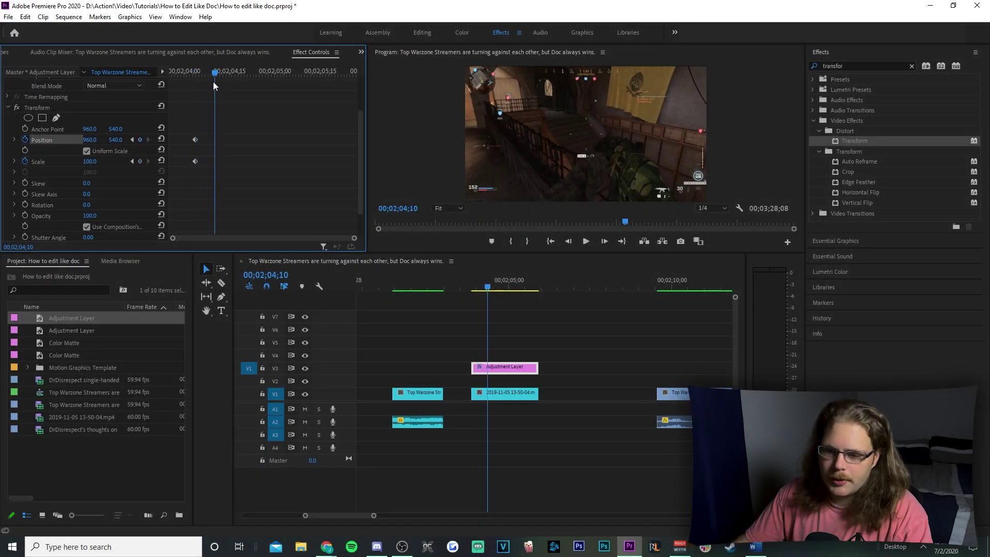
left_click_drag(215, 82, 256, 91)
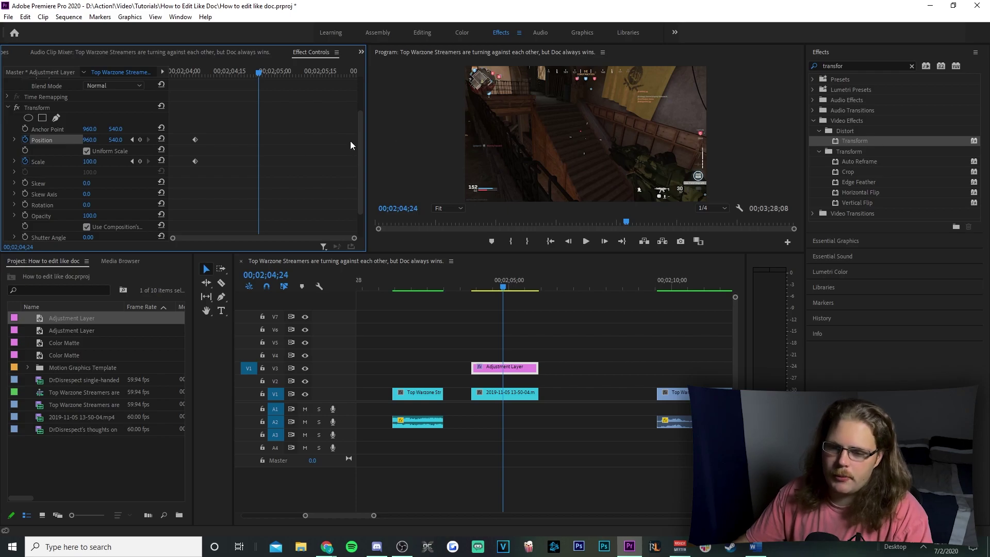
left_click_drag(97, 164, 188, 164)
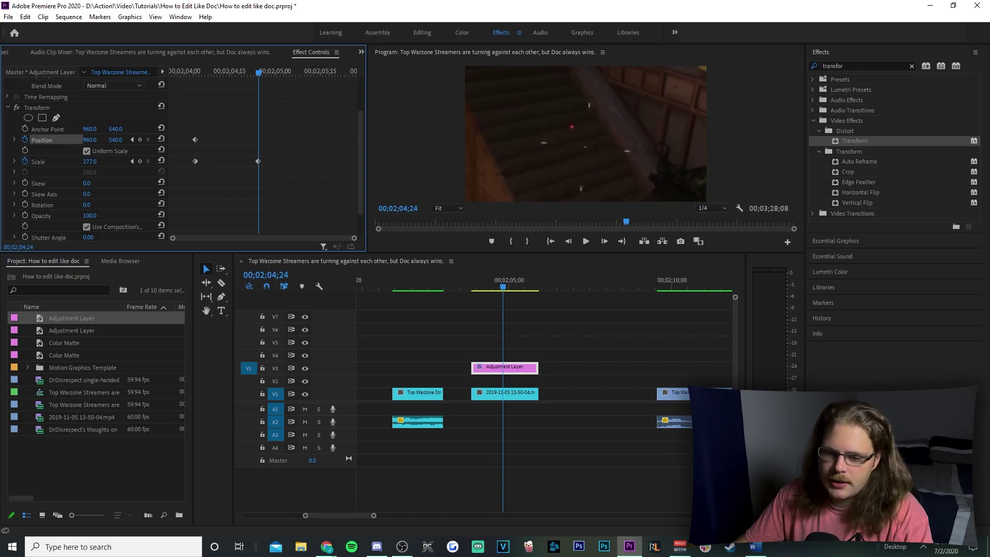
left_click_drag(90, 140, 194, 152)
left_click_drag(116, 144, 144, 134)
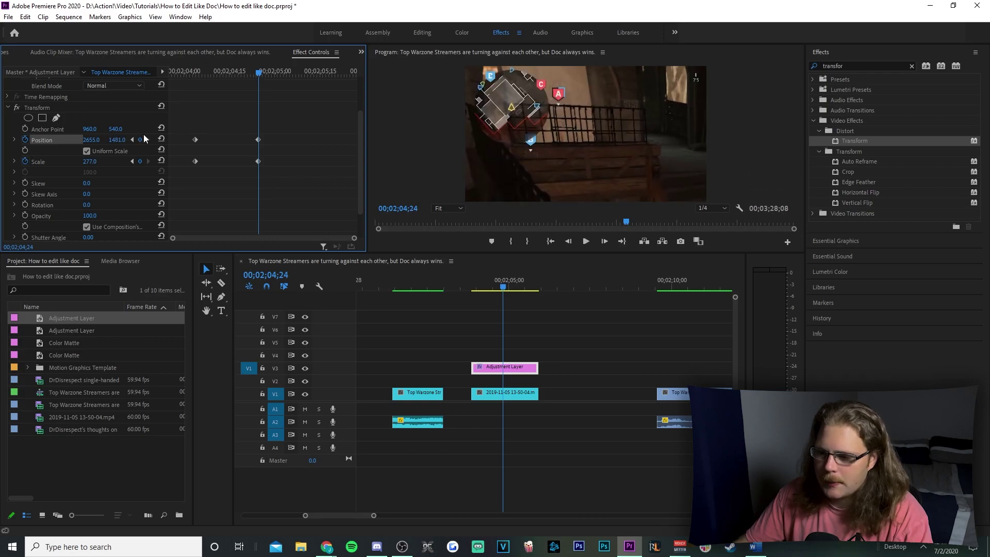
Expand the Position and Scale graphs and ease both Position keyframes so the velocity forms a sharp peak midway between them.
left_click(15, 140)
left_click(13, 190)
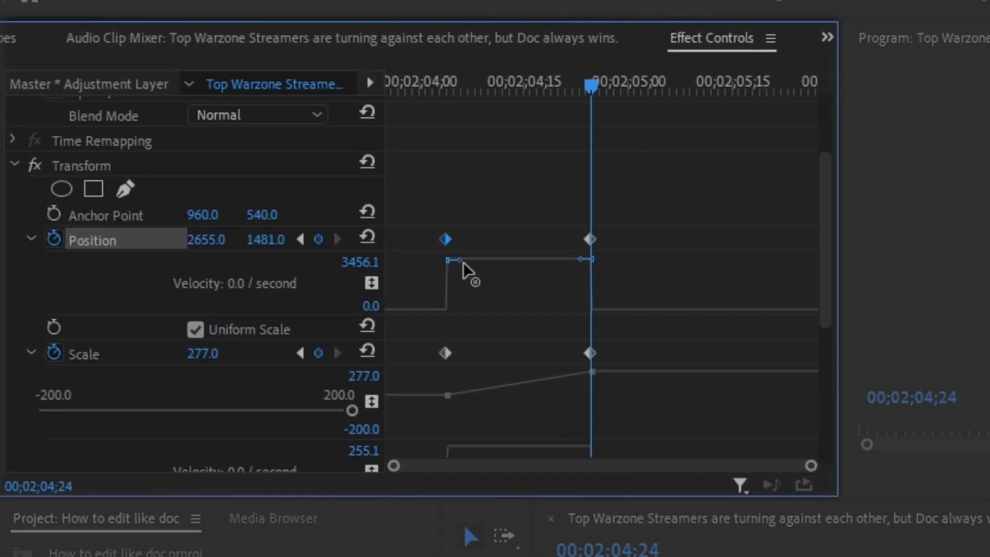
left_click_drag(462, 262, 491, 358)
left_click_drag(586, 260, 588, 248)
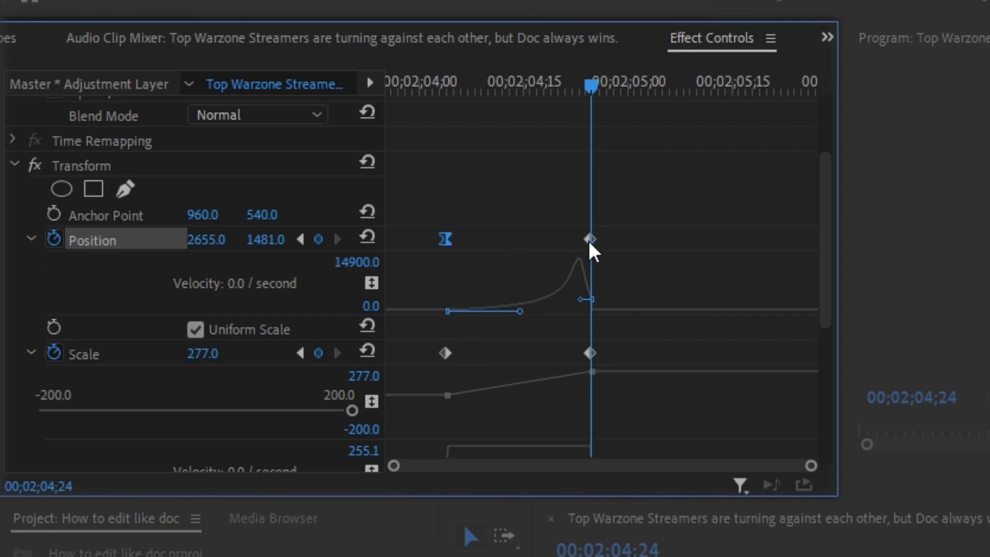
left_click_drag(578, 304, 436, 374)
Ease the two Scale keyframes by stretching their velocity handles toward the midpoint to match the Position curve.
scroll(820, 310, "down", 5)
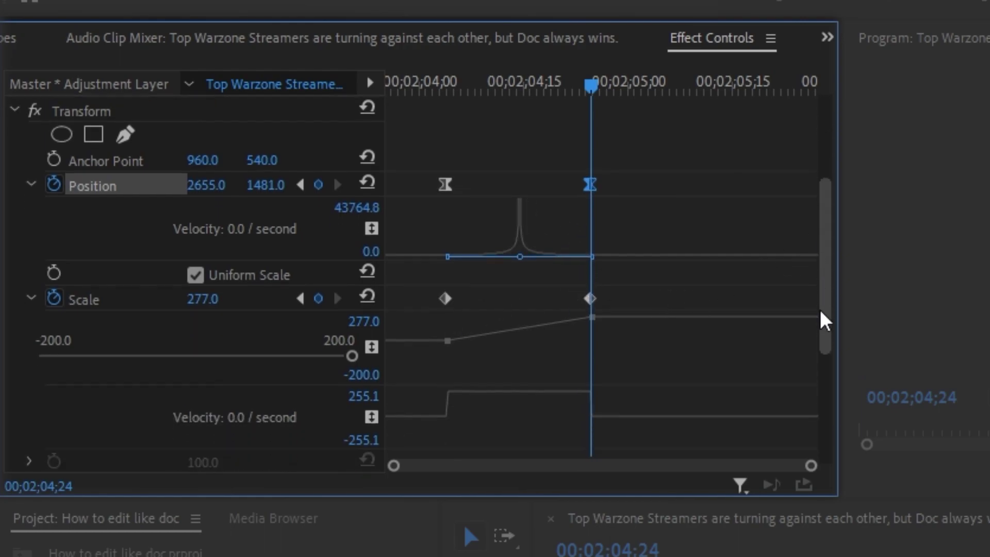
left_click(591, 241)
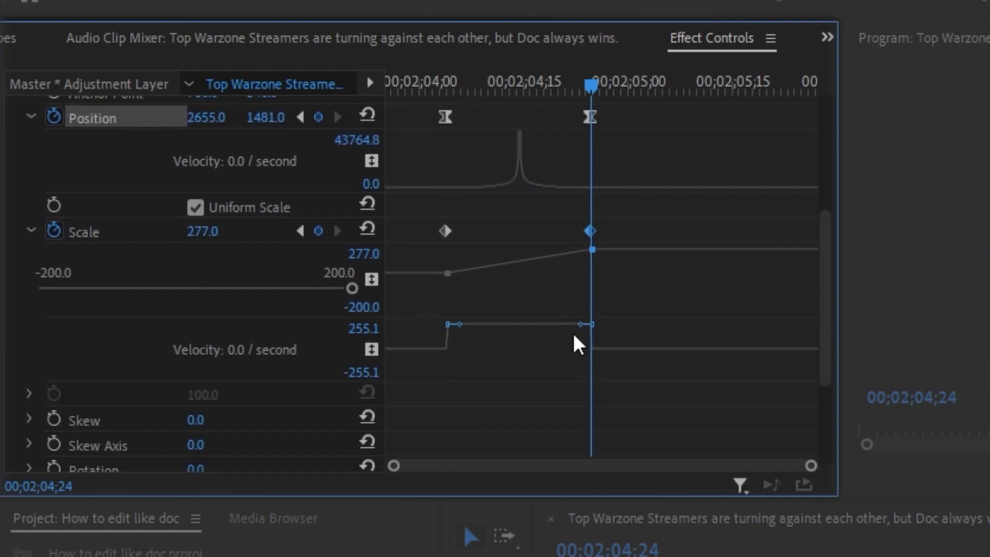
mouse_move(575, 326)
left_mouse_down()
mouse_move(556, 378)
mouse_move(550, 347)
mouse_move(484, 351)
mouse_move(470, 320)
mouse_move(506, 344)
mouse_move(563, 351)
mouse_move(524, 358)
left_mouse_up()
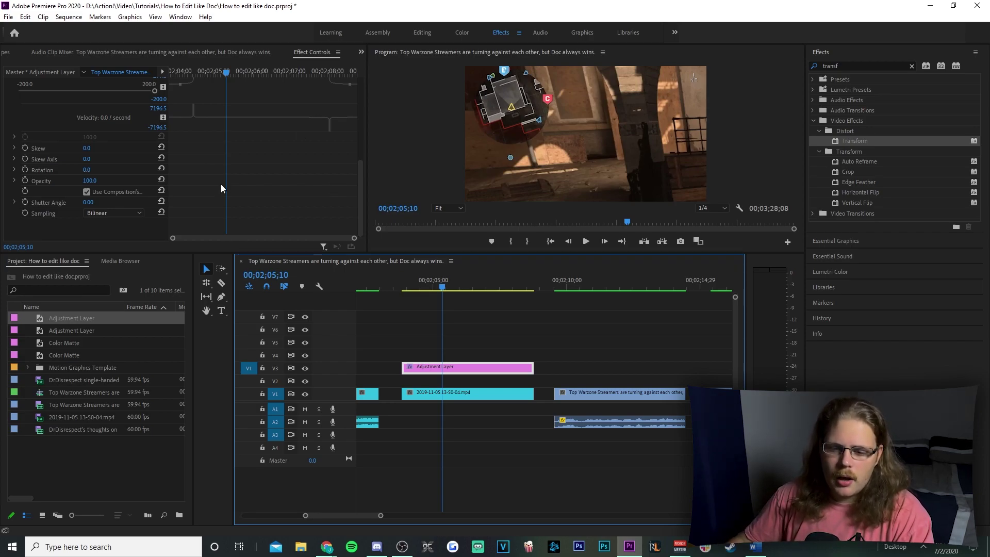
Disable the Transform effect's use of the composition's shutter angle and set its Shutter Angle to 180.
left_click(100, 194)
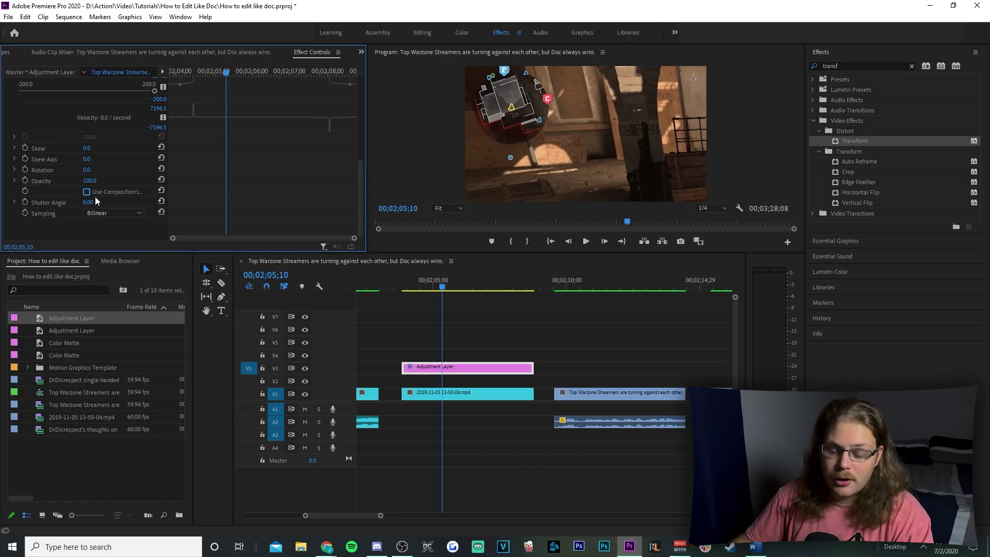
left_click(89, 202)
type("180")
key("Return")
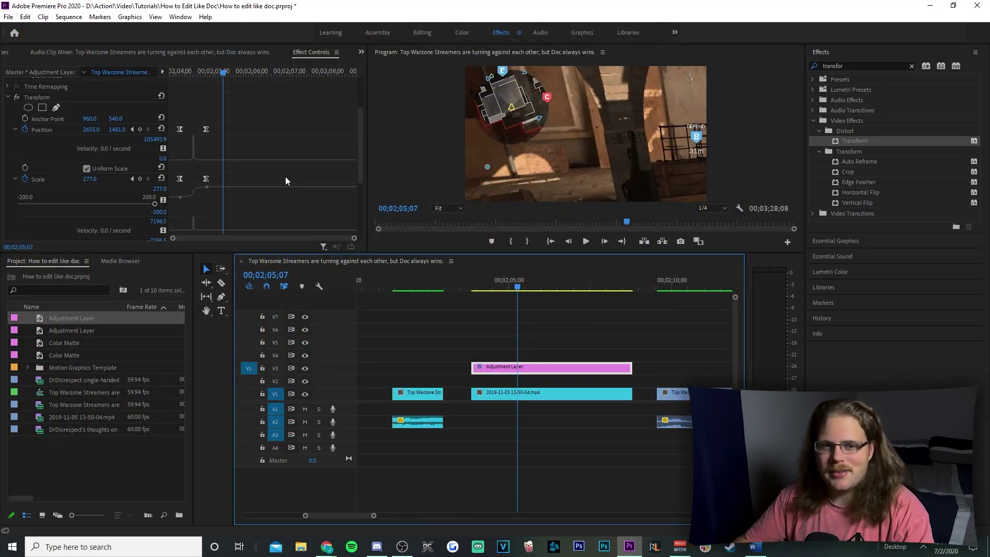
Add Position and Scale keyframes holding the zoomed-in view at 00;02;07;15 in the Transform effect.
left_click(255, 125)
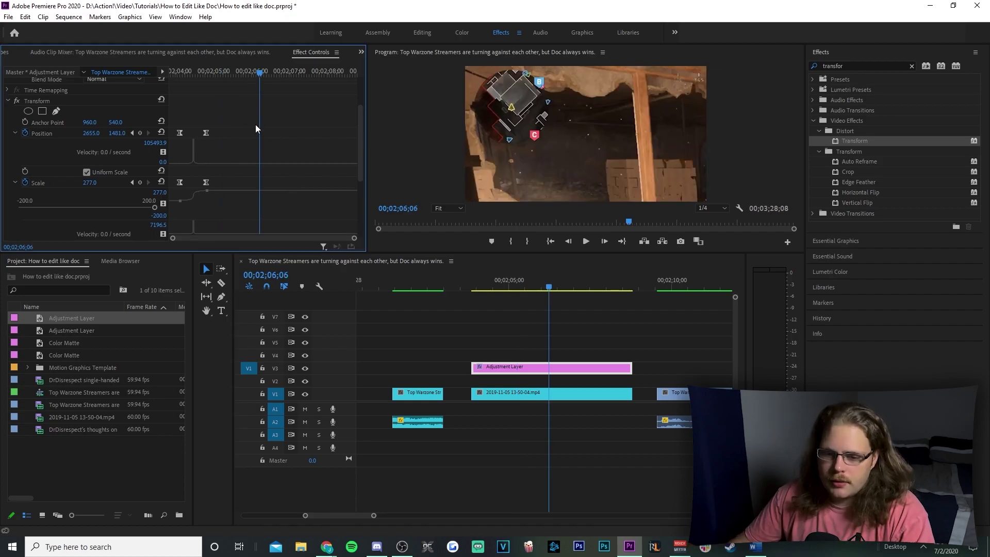
left_click(132, 133)
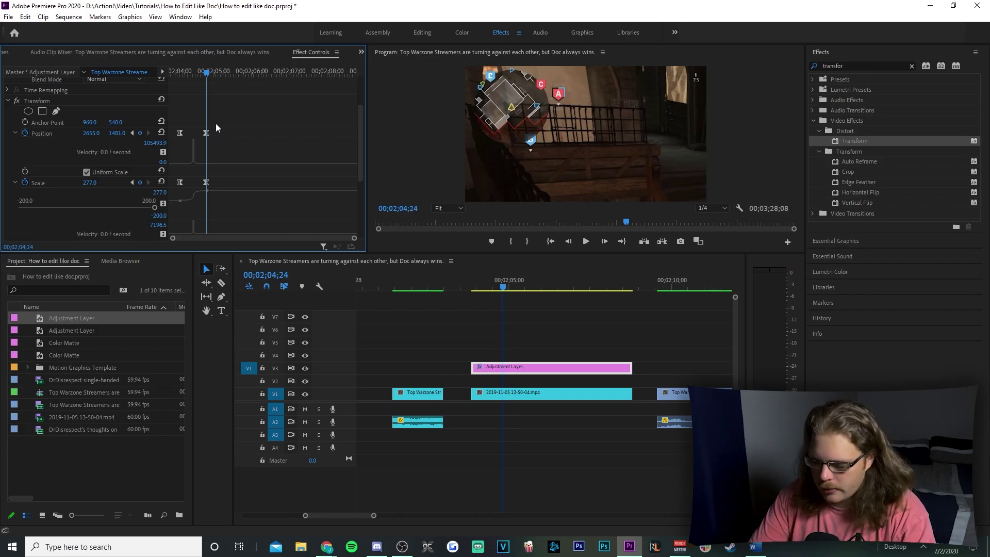
key("Right")
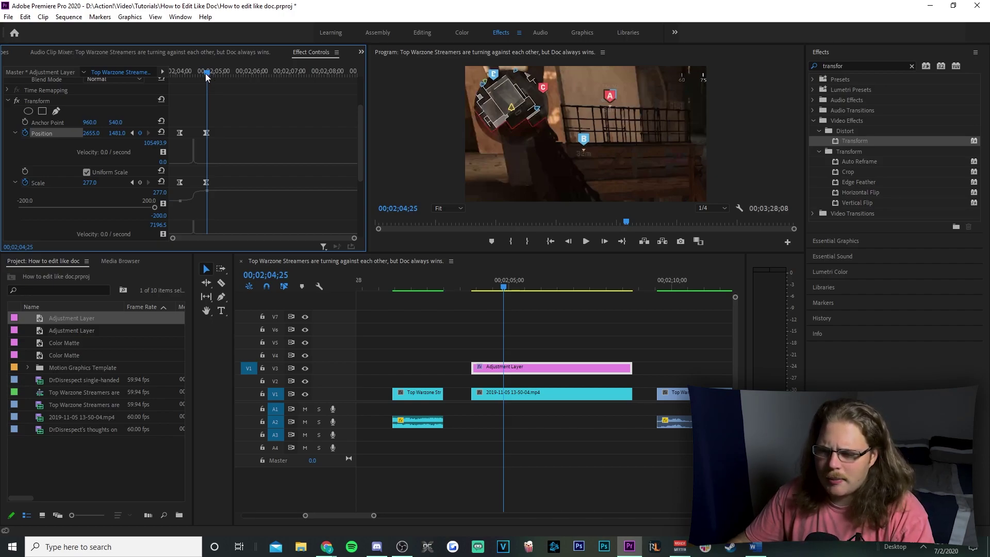
left_click_drag(206, 73, 308, 85)
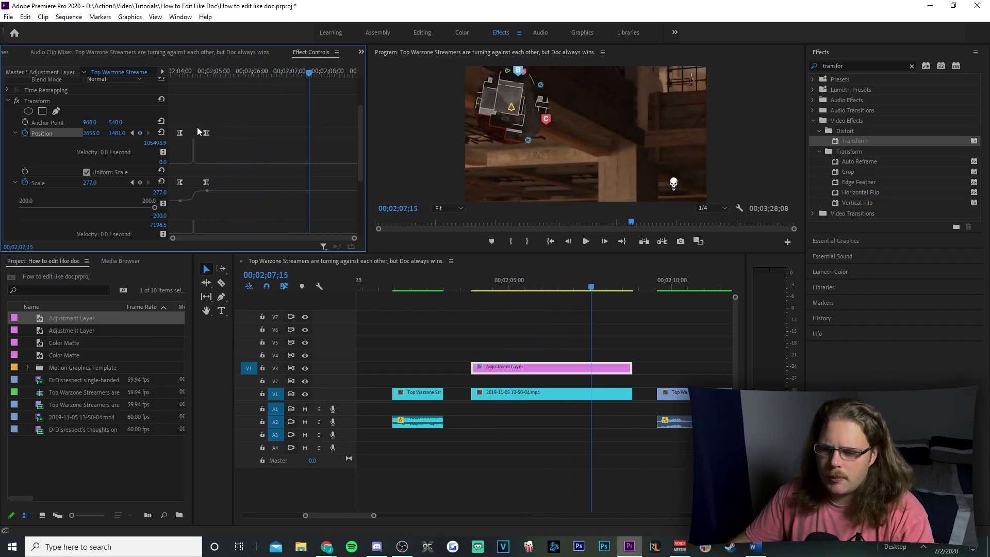
left_click(140, 133)
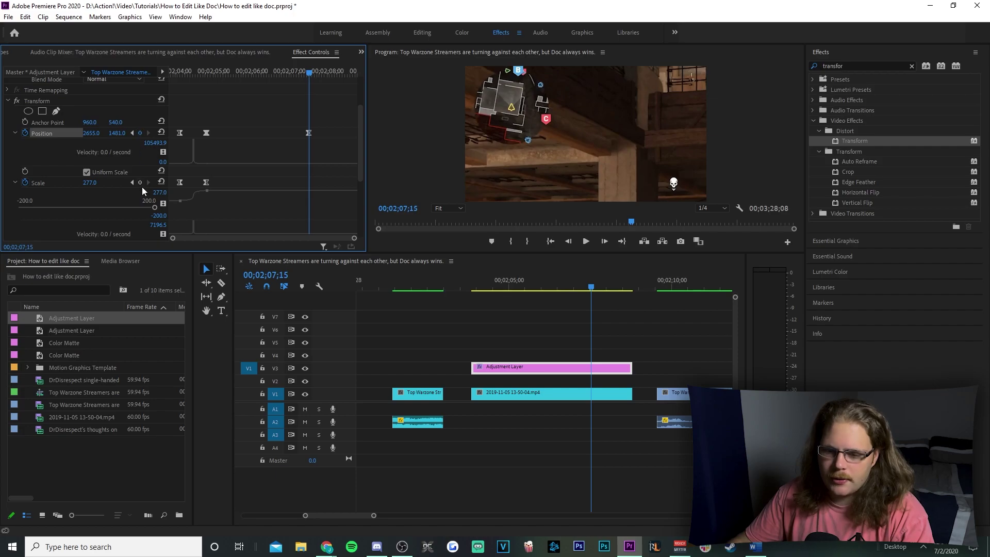
left_click(139, 183)
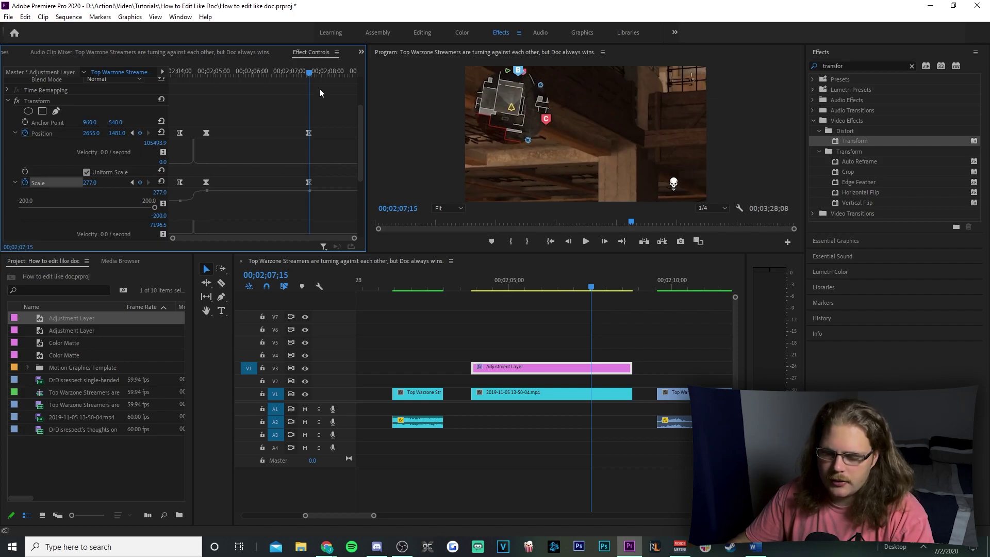
At 00;02;08;17, reset the Transform effect's Position and Scale to their defaults to zoom back out.
left_click_drag(310, 75, 351, 79)
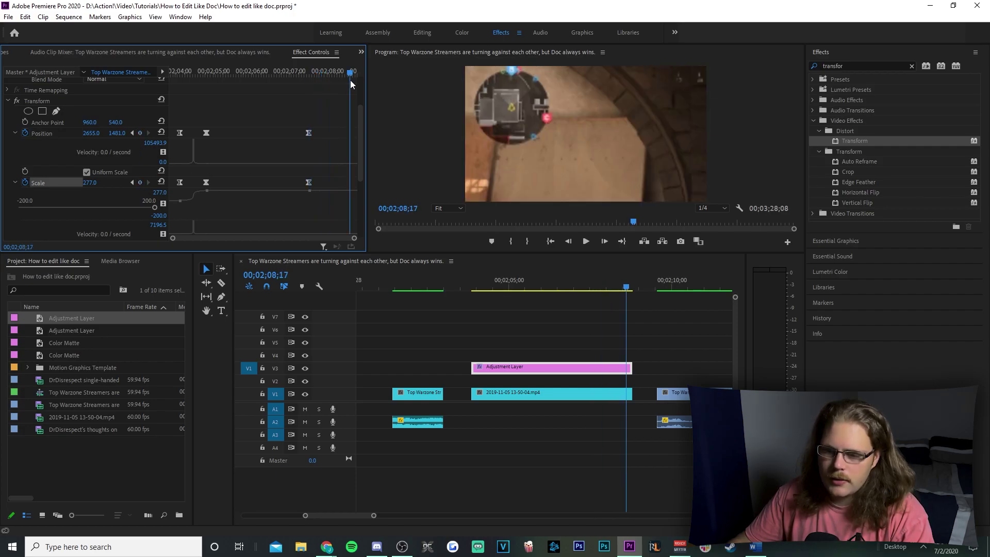
left_click(162, 132)
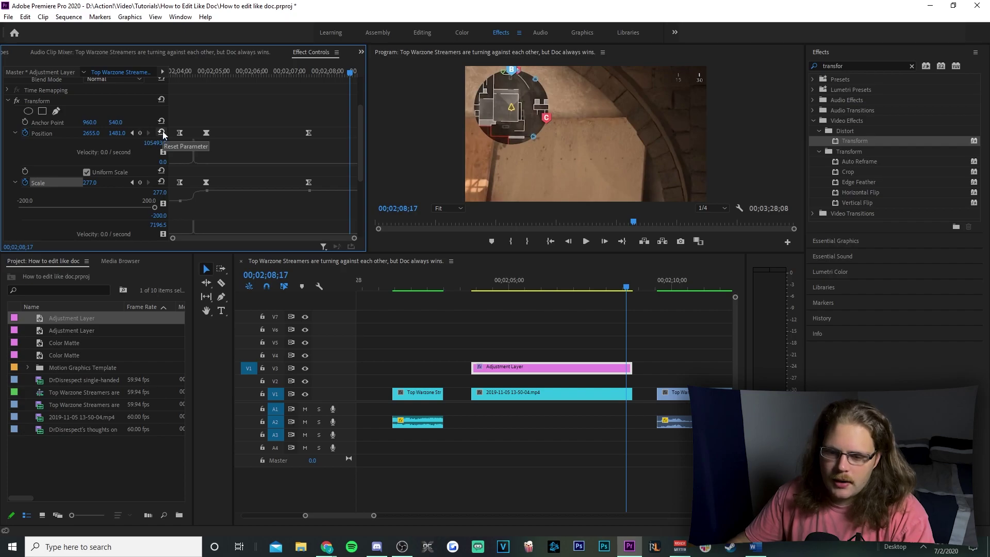
left_click(161, 182)
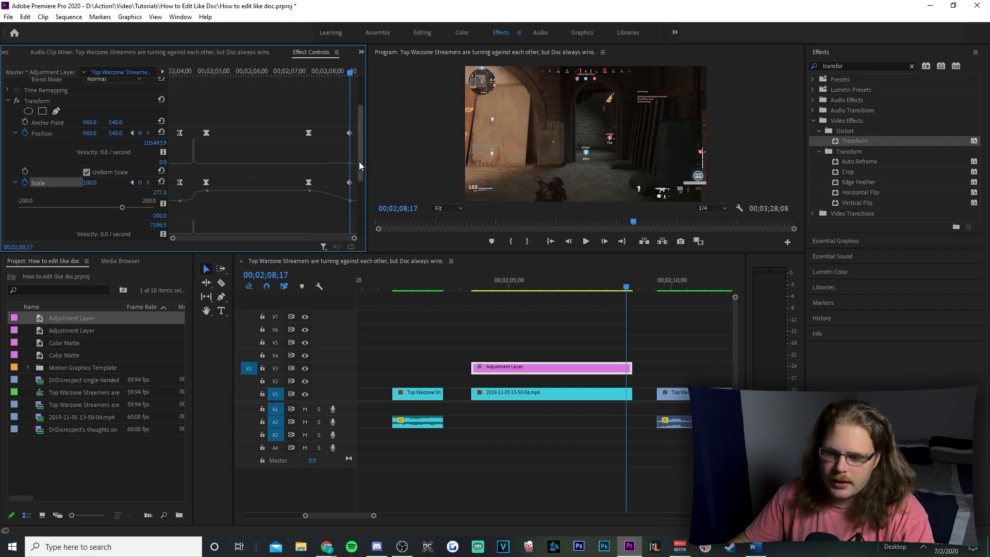
Ease the last two Position keyframes so the zoom-out velocity peaks sharply midway between them.
left_click(349, 133)
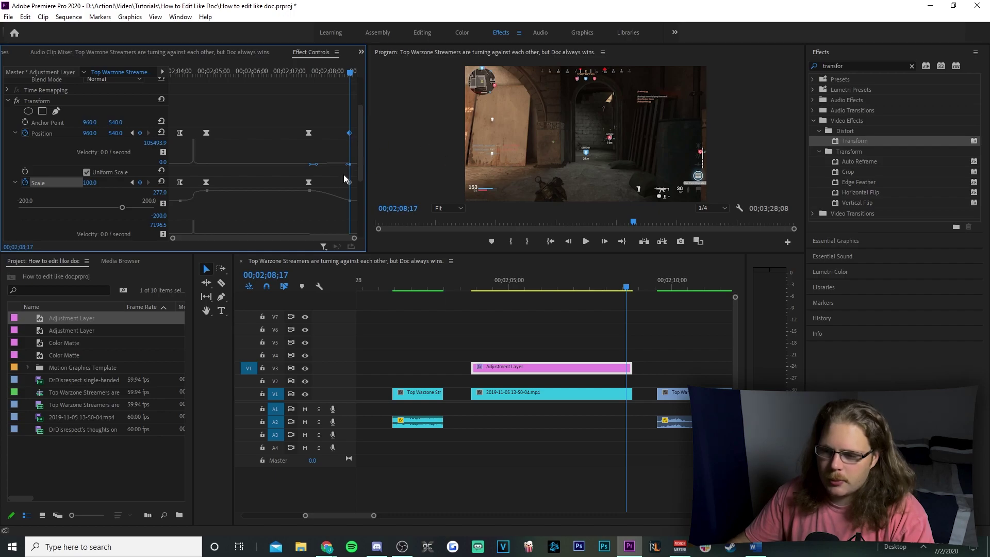
left_click(309, 132)
left_click(349, 165)
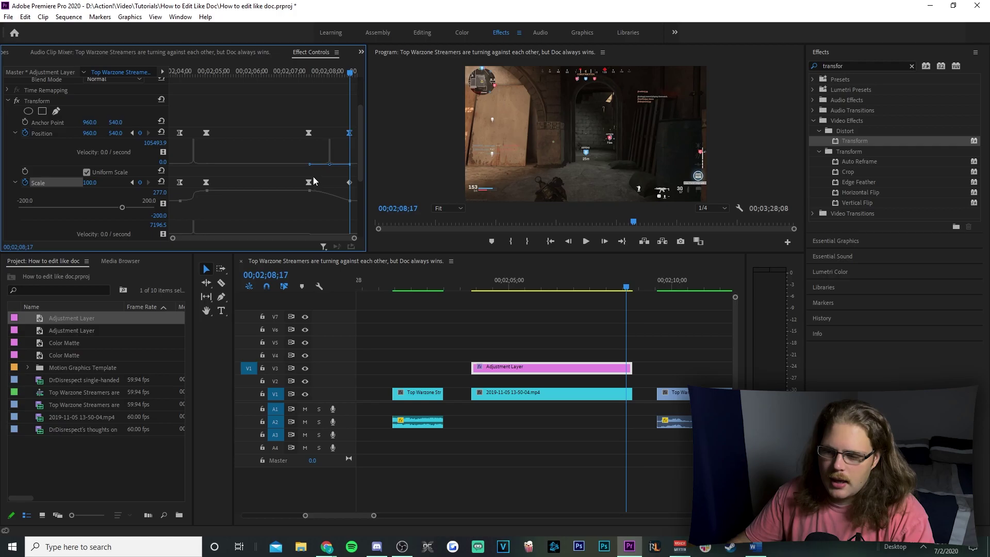
Ease the Scale keyframe that starts the zoom-out at 00;02;07;15.
left_click(308, 182)
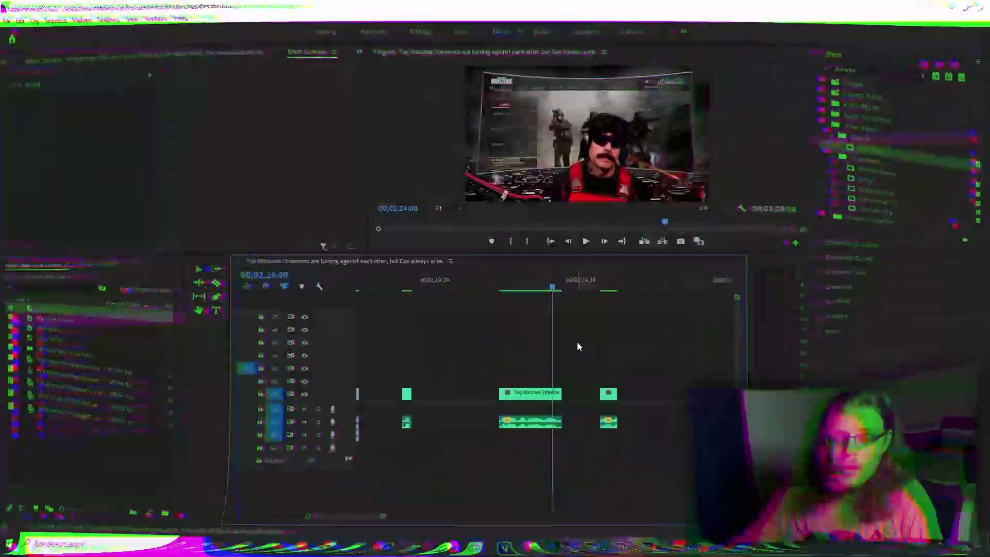
Stack two adjustment layers on V2 and V3 above the streamer clip and trim both to the clip's end.
left_click_drag(119, 320, 564, 360)
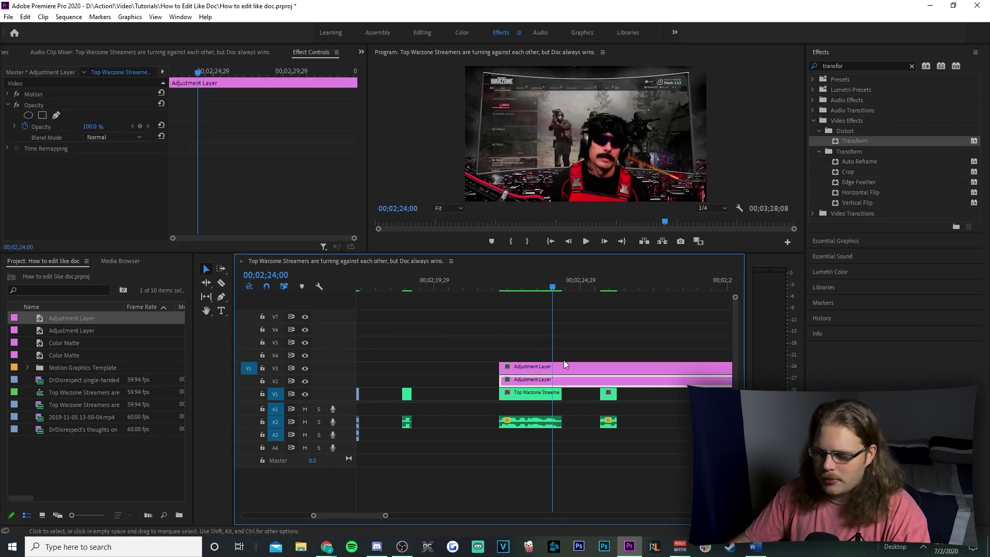
left_click(571, 359)
key("minus")
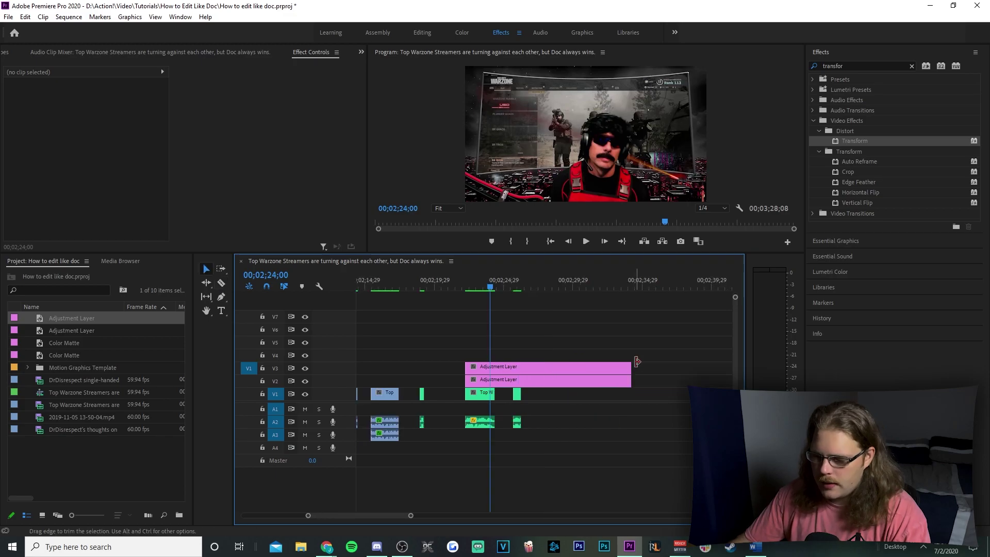
left_click_drag(642, 355, 490, 381)
key("equal")
key("equal")
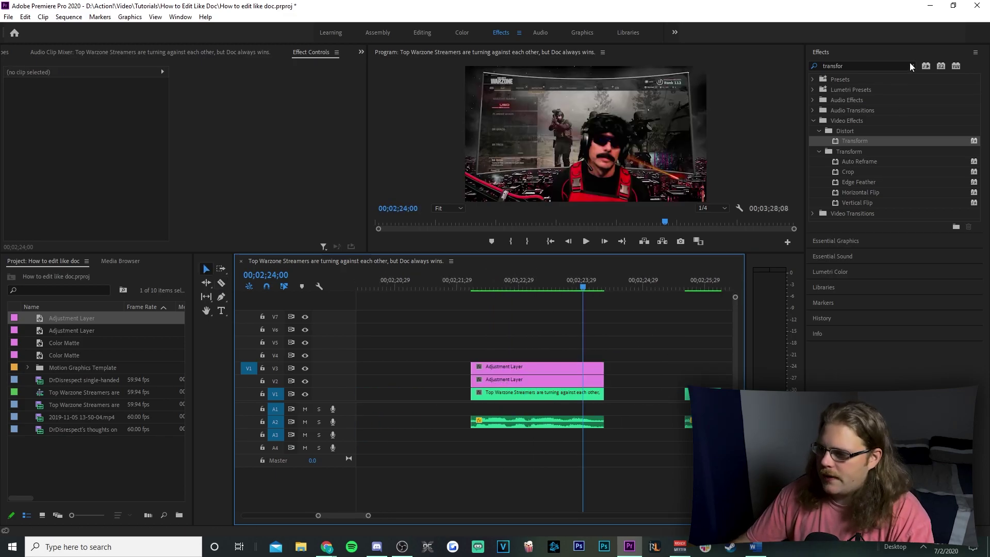
Apply the Replicate effect to the V2 adjustment layer and set its Count to 3.
left_click(865, 64)
left_click(912, 66)
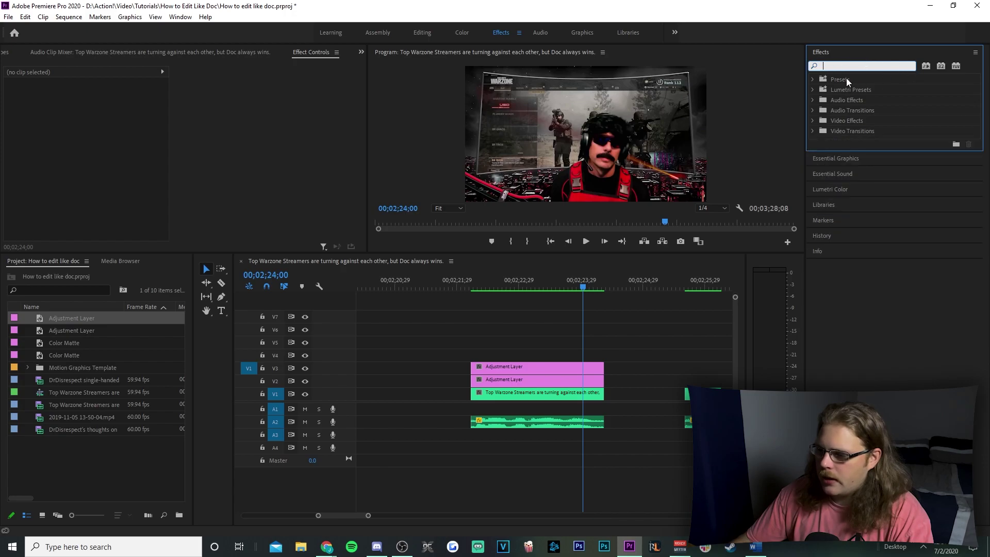
type("tepl")
left_click_drag(861, 161, 565, 381)
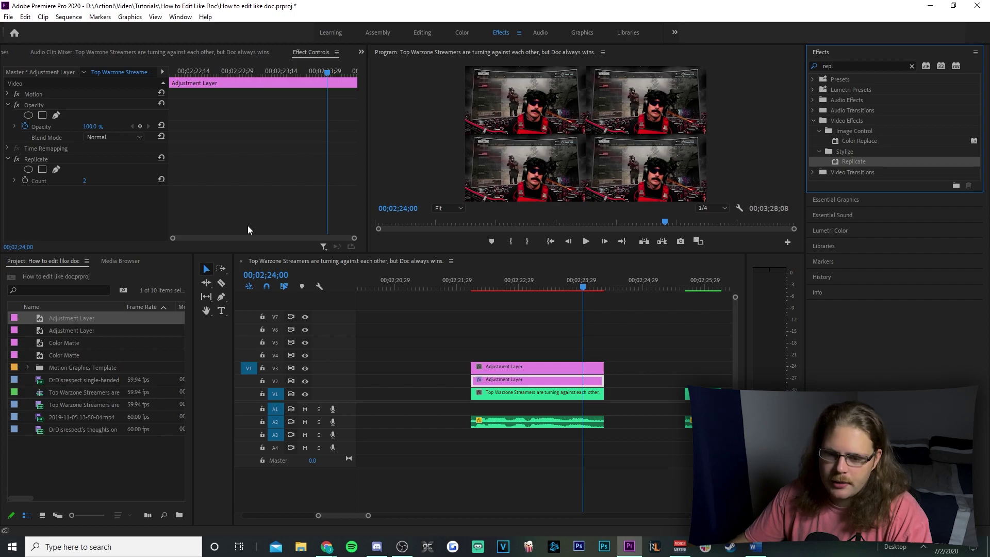
left_click(83, 180)
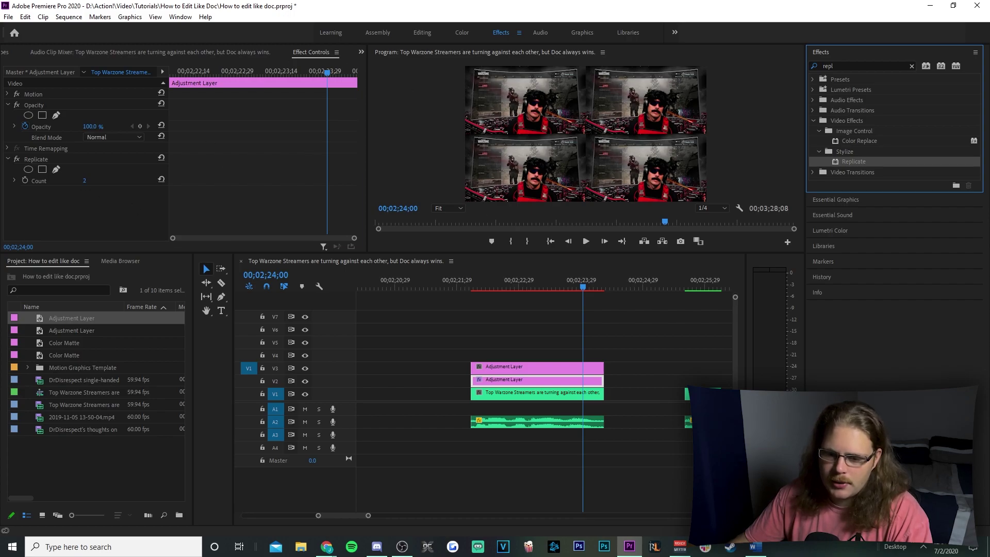
type("3")
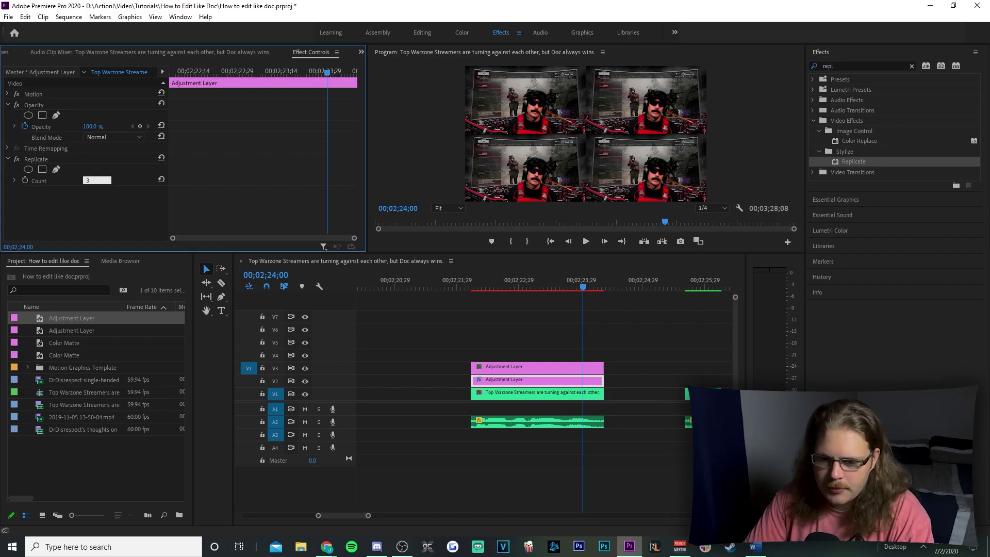
key("Return")
key("b")
Apply the Transform effect to the V3 adjustment layer and set its Scale to 300.
left_click(912, 66)
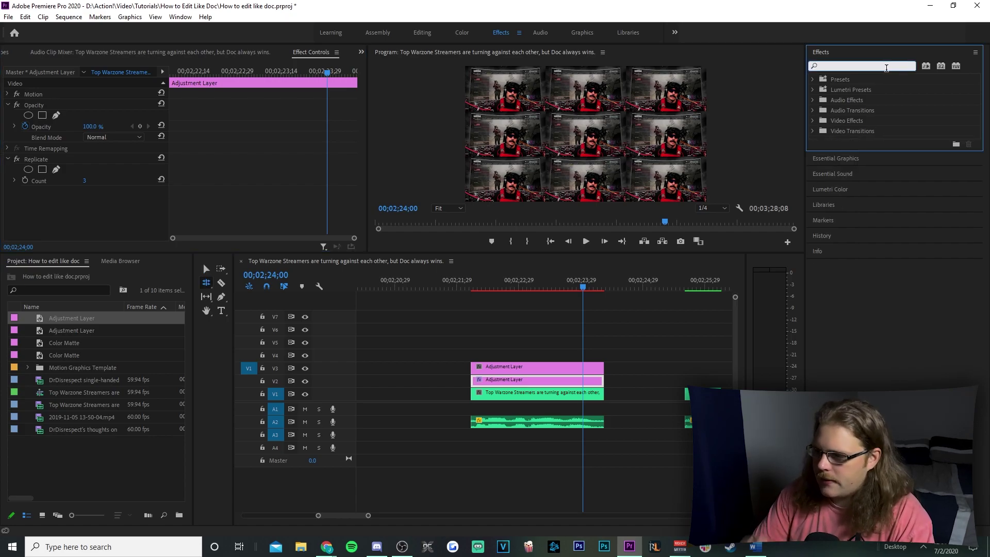
type("transf")
left_click_drag(854, 141, 567, 367)
key("v")
left_click(513, 284)
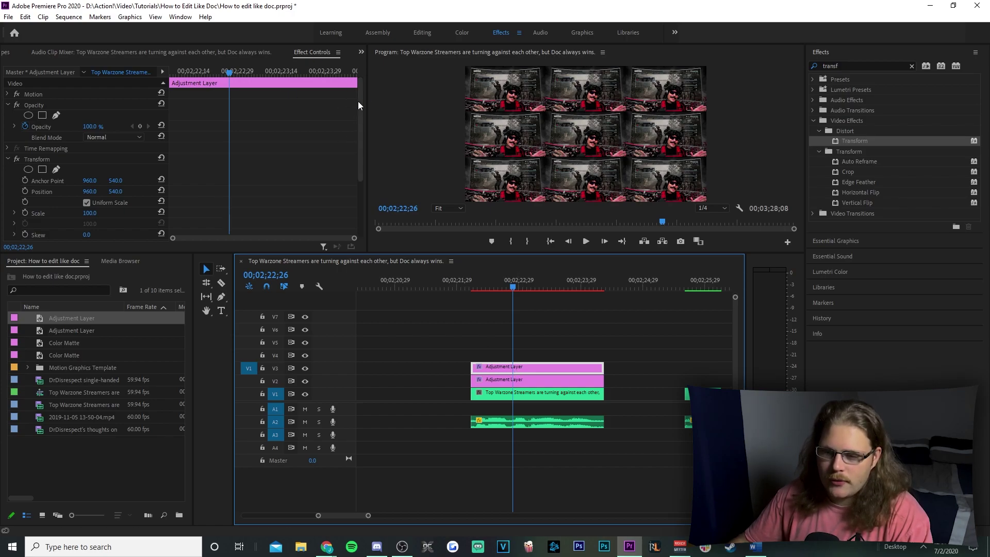
left_click_drag(361, 104, 360, 133)
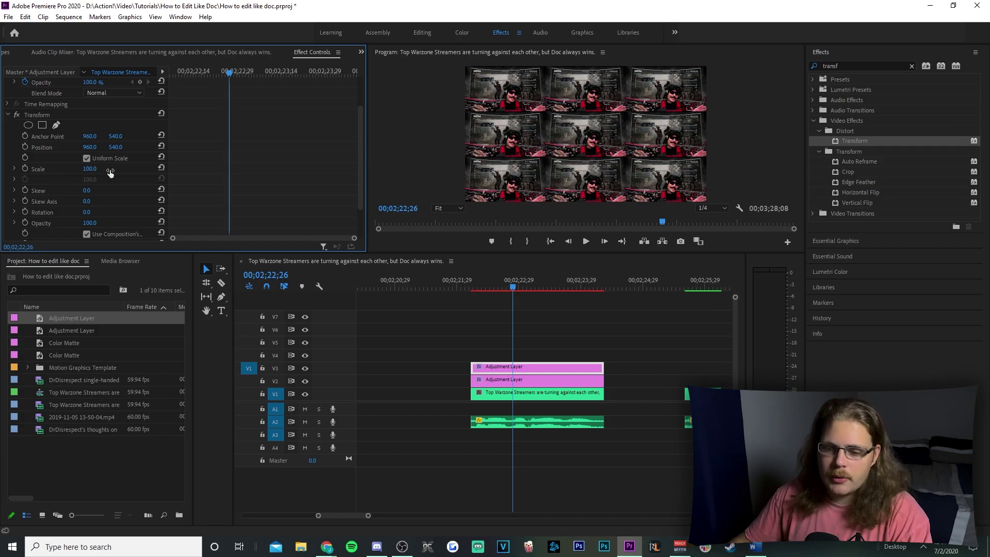
left_click(90, 168)
type("3")
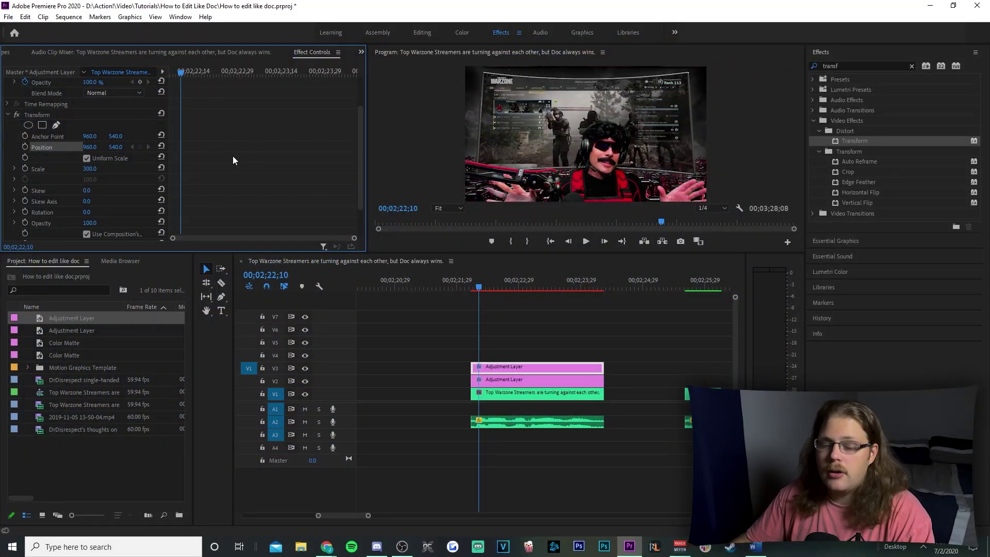
Keyframe the Transform's vertical Position from 1620 at 00;02;22;10 to -540 at 00;02;23;08.
left_click(24, 147)
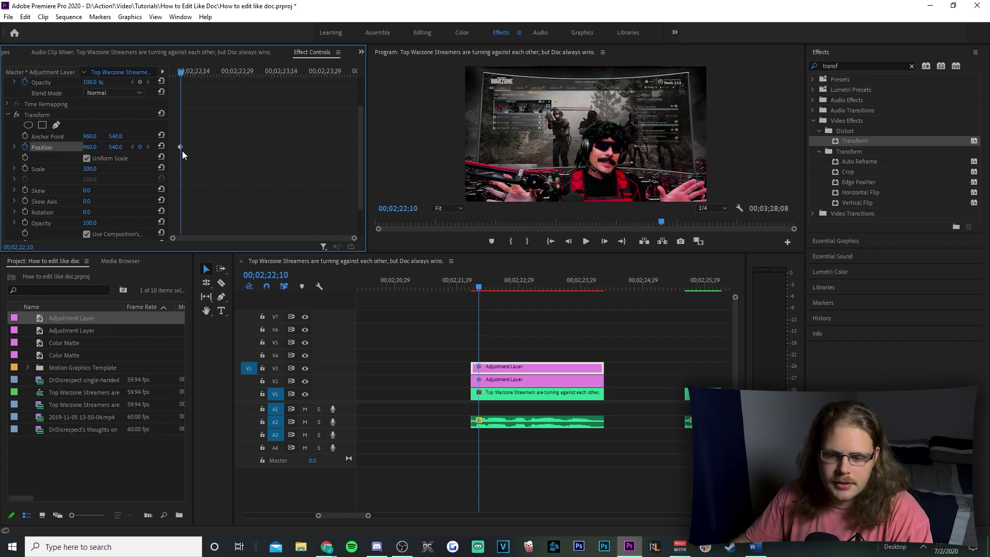
left_click(117, 147)
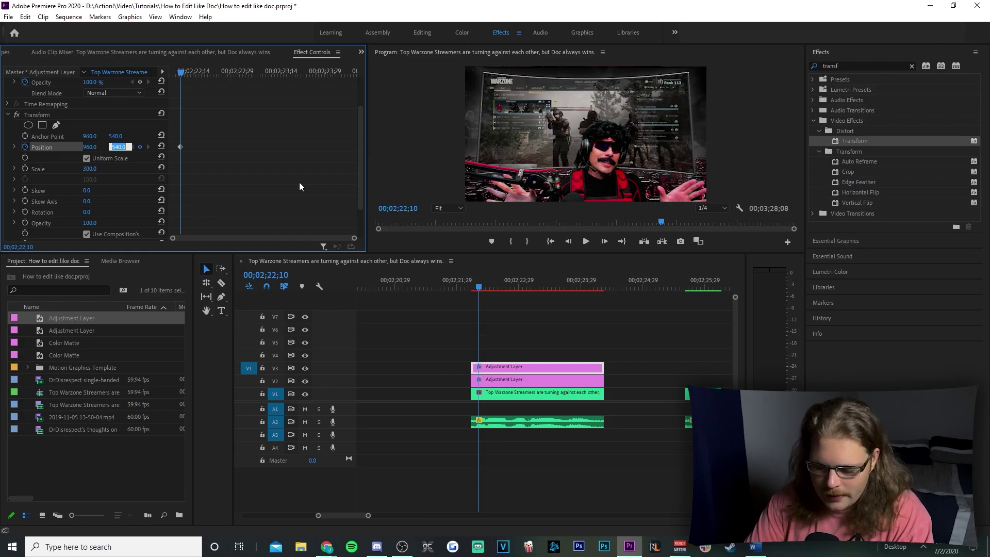
key("Return")
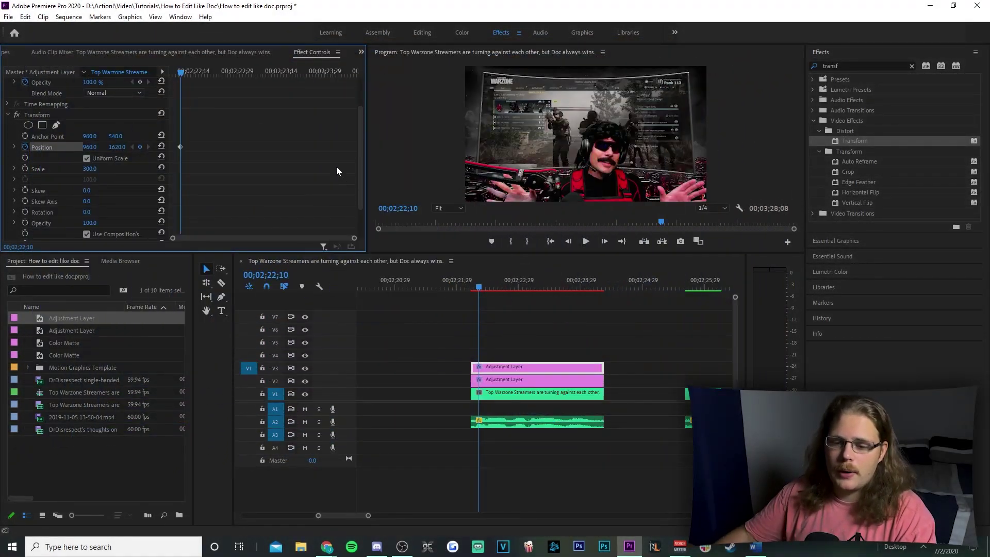
left_click_drag(175, 75, 260, 76)
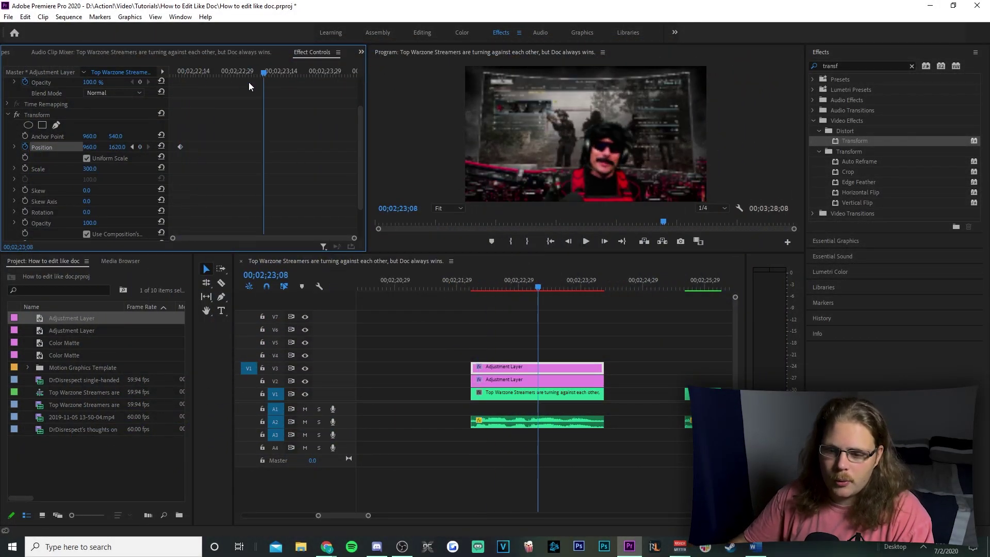
left_click(120, 147)
type("-540")
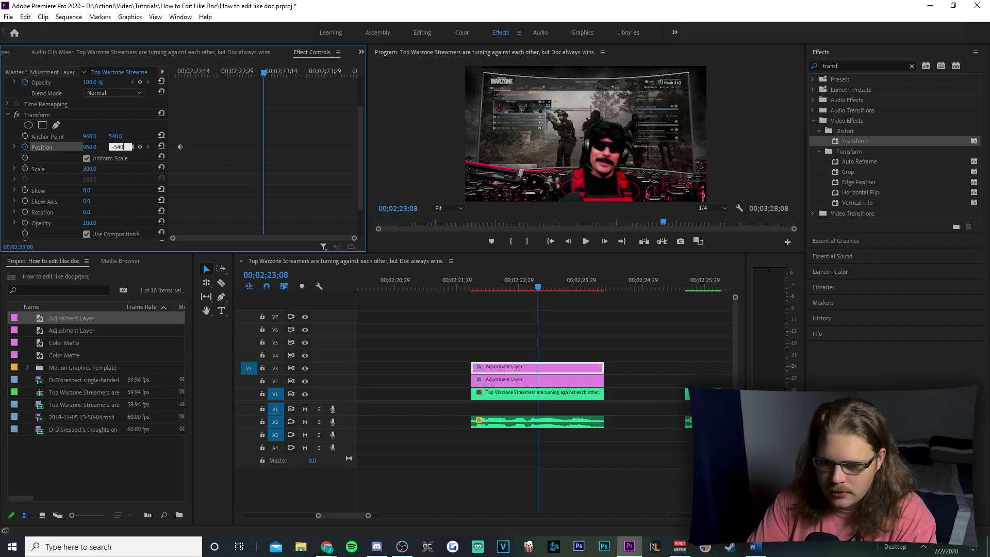
key("Return")
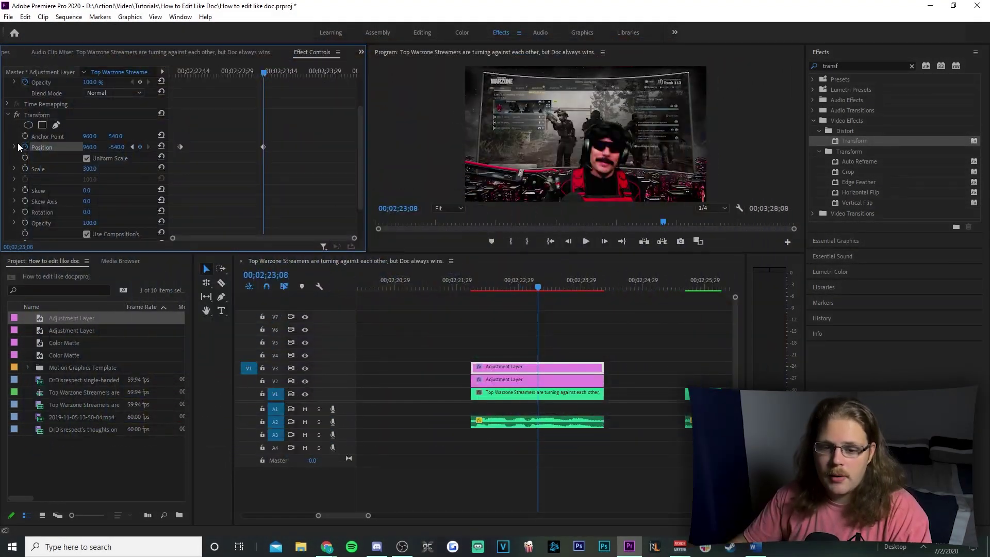
Ease both Position keyframes into a sharp velocity peak midway and replace the composition's shutter angle with a Shutter Angle of 180.
left_click(14, 147)
scroll(227, 143, "down", 1)
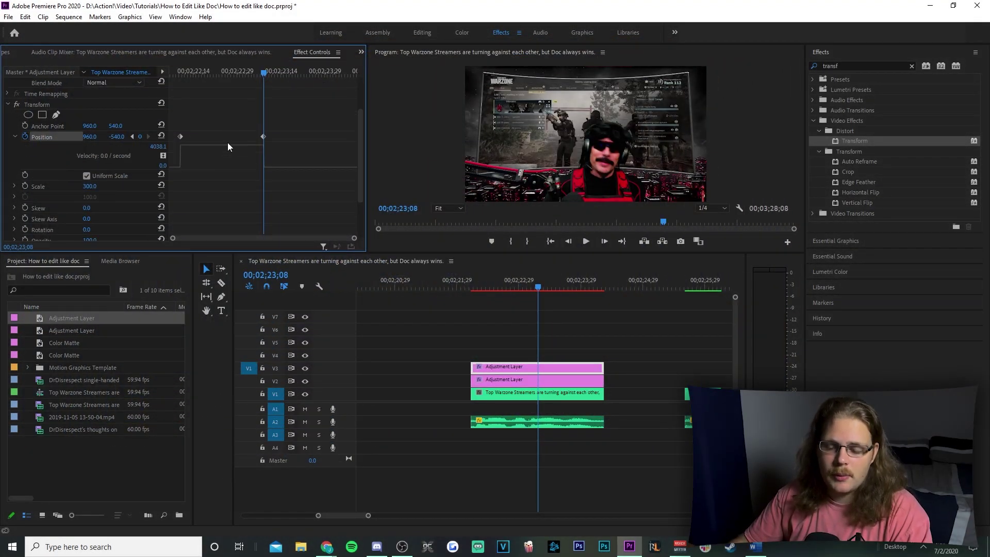
left_click_drag(179, 137, 264, 141)
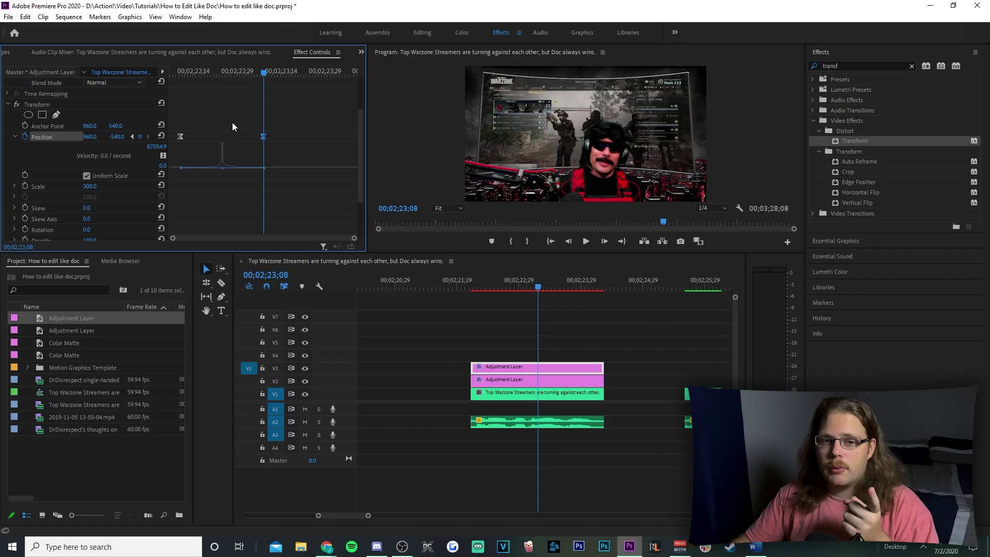
scroll(232, 122, "down", 5)
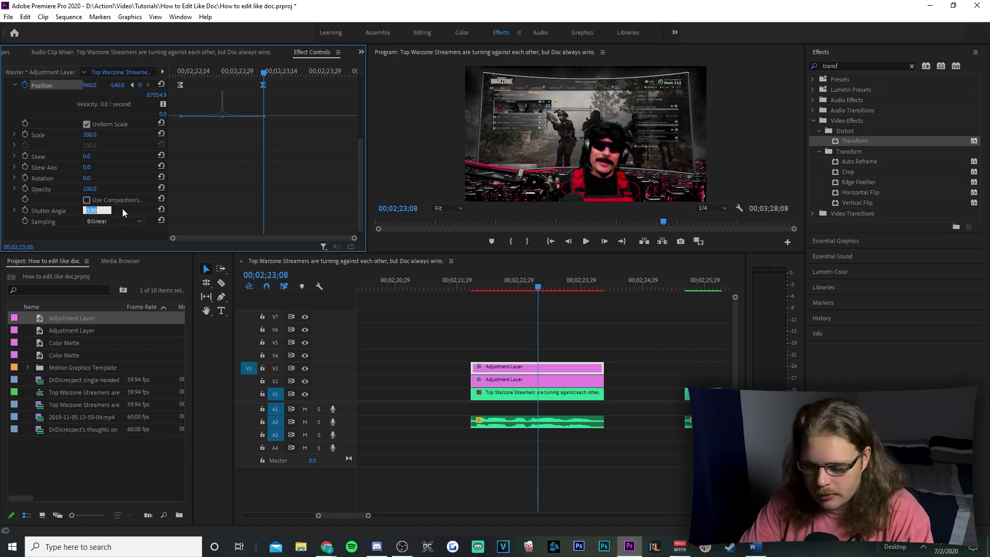
type("180")
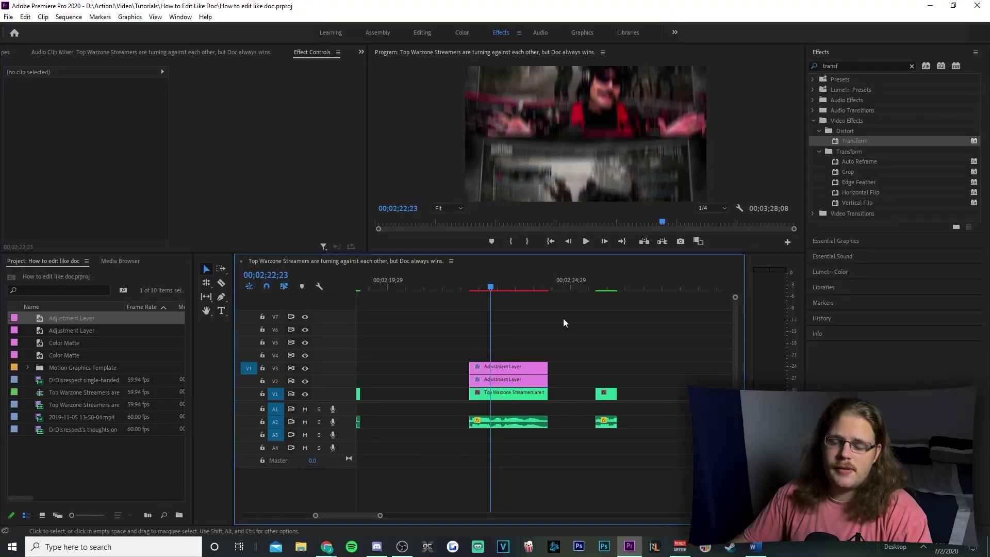
left_click_drag(591, 322, 608, 368)
left_click(601, 351)
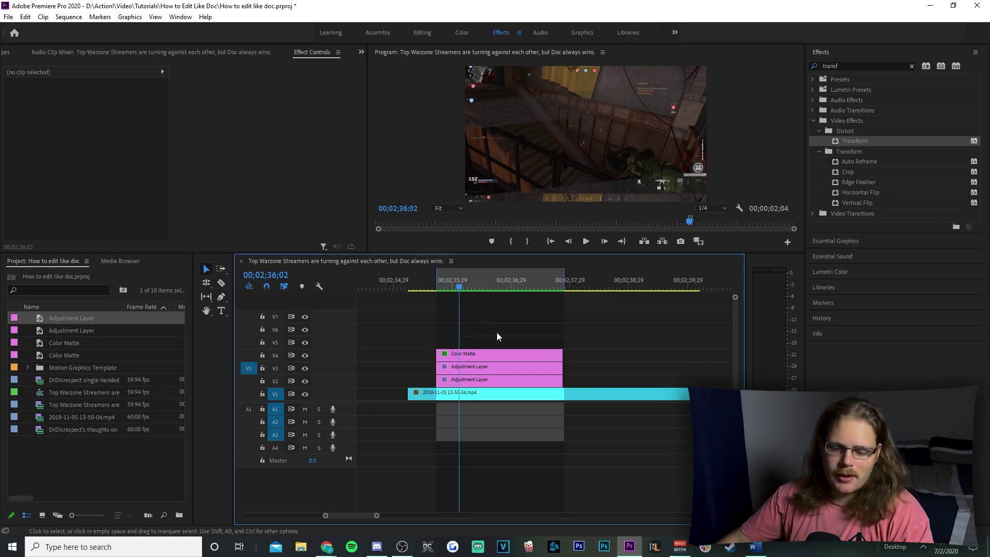
Add an adjustment layer on V5 above the colour matte and cut off the part extending past the layers below.
left_click_drag(69, 326, 448, 343)
key("c")
left_click(574, 343)
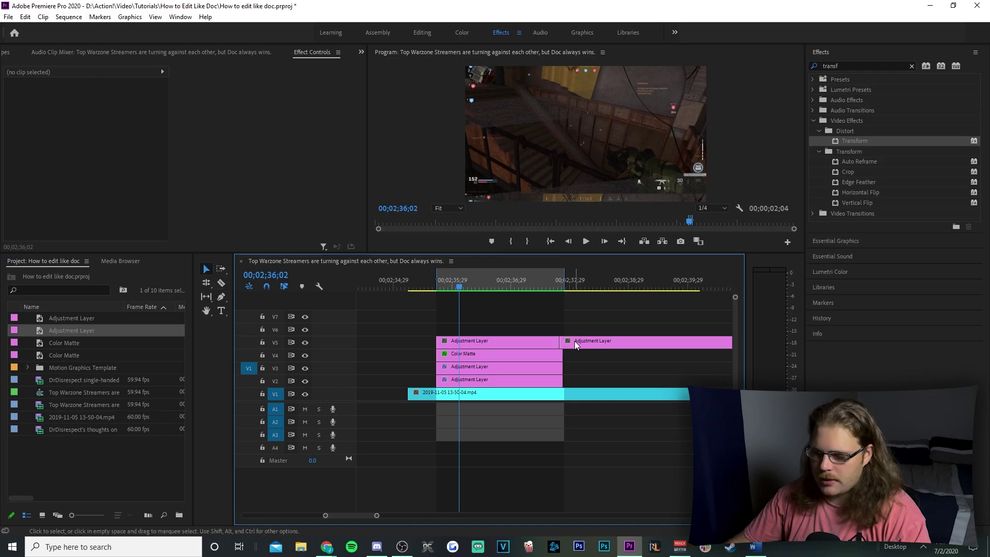
key("v")
left_click(574, 341)
key("Delete")
left_click(911, 66)
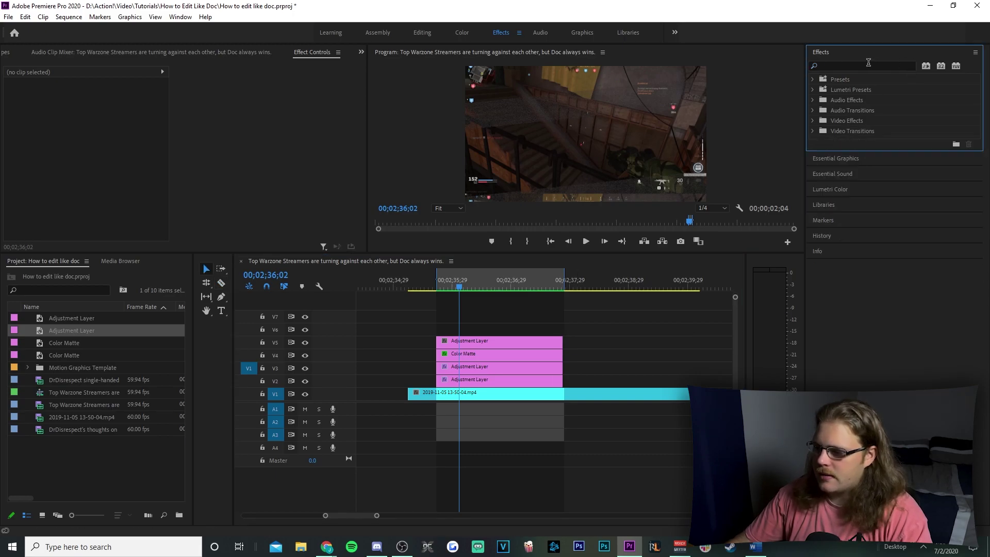
left_click(865, 70)
type("c")
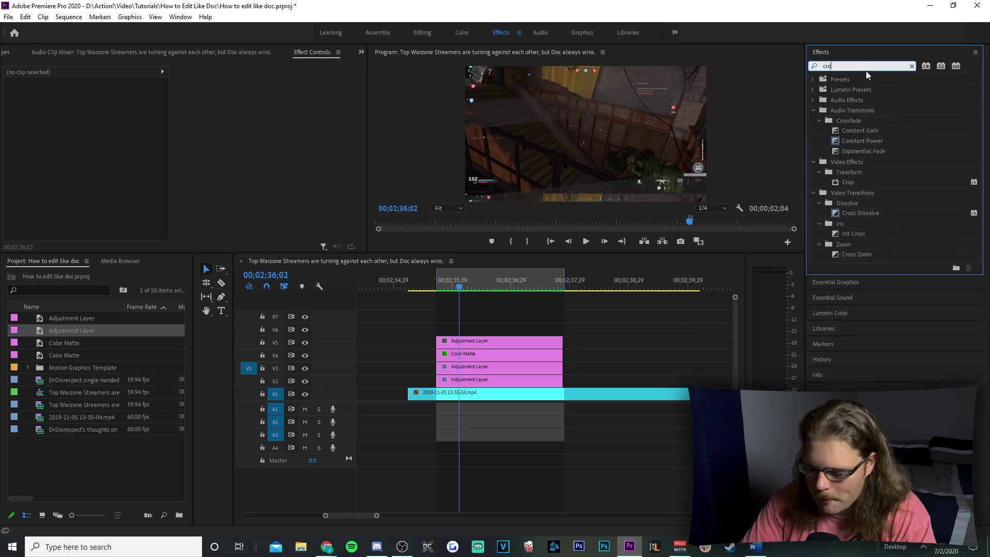
key("BackSpace")
left_click(652, 308)
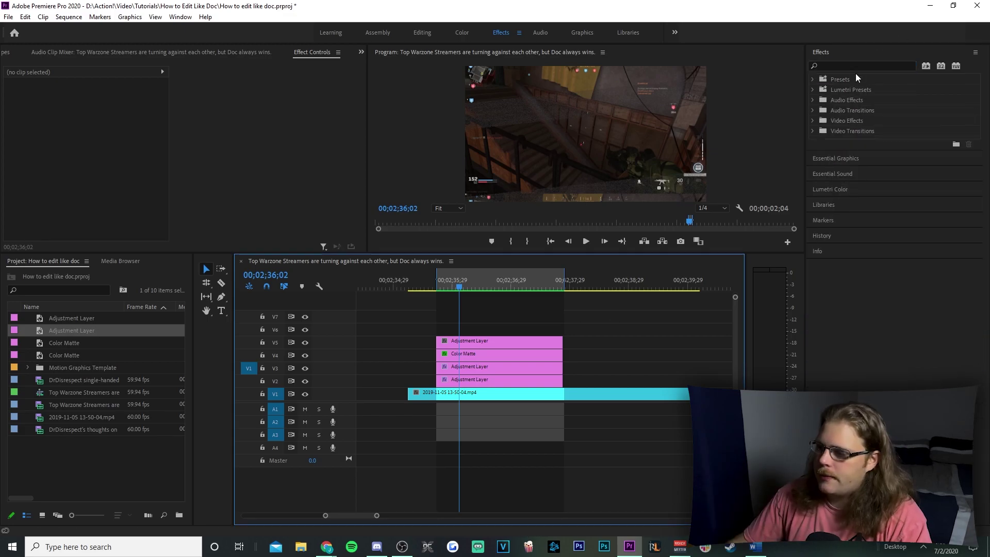
Apply VR Chromatic Aberrations and VR Digital Glitch to the V5 adjustment layer and preview the transition.
left_click(850, 64)
type("vr")
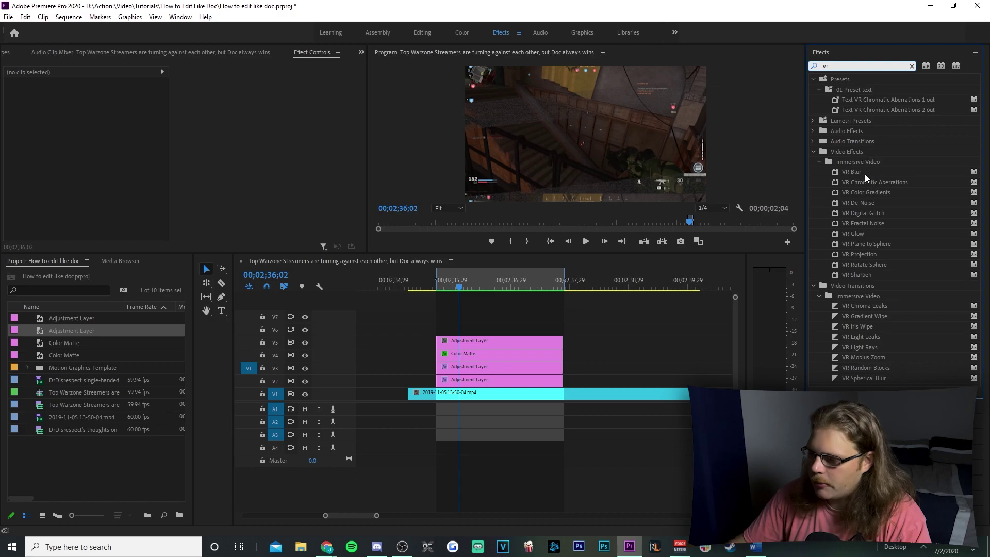
left_click_drag(901, 185, 508, 342)
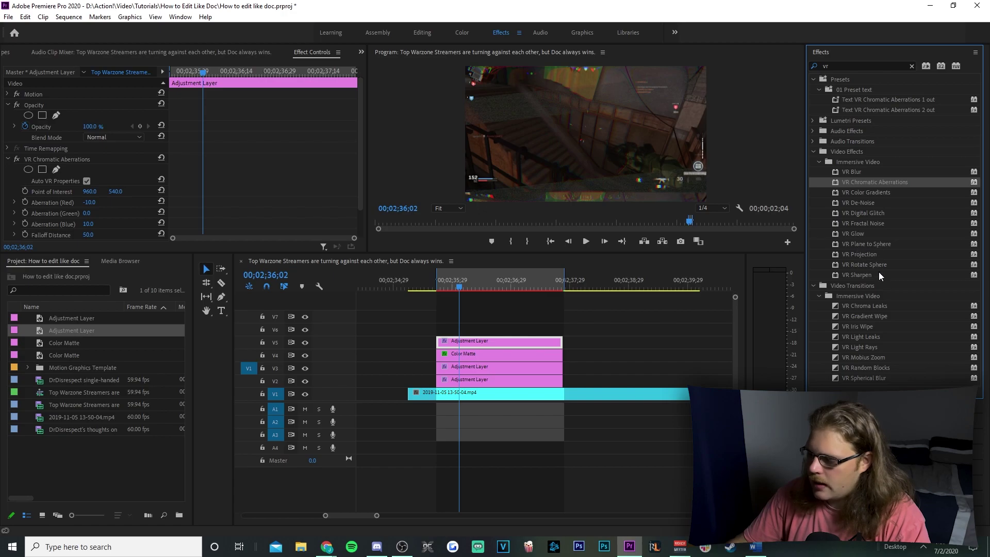
left_click_drag(883, 216, 508, 338)
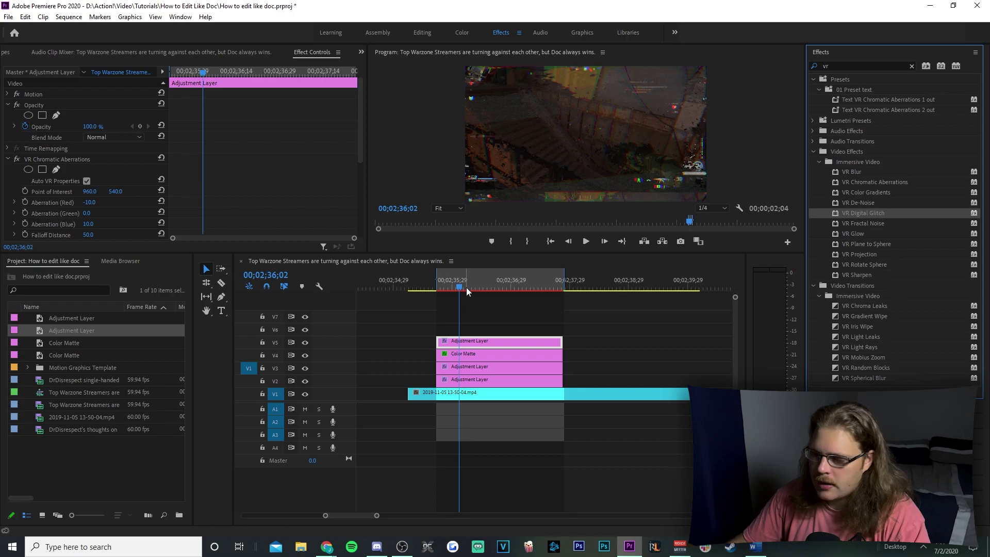
left_click_drag(451, 289, 491, 305)
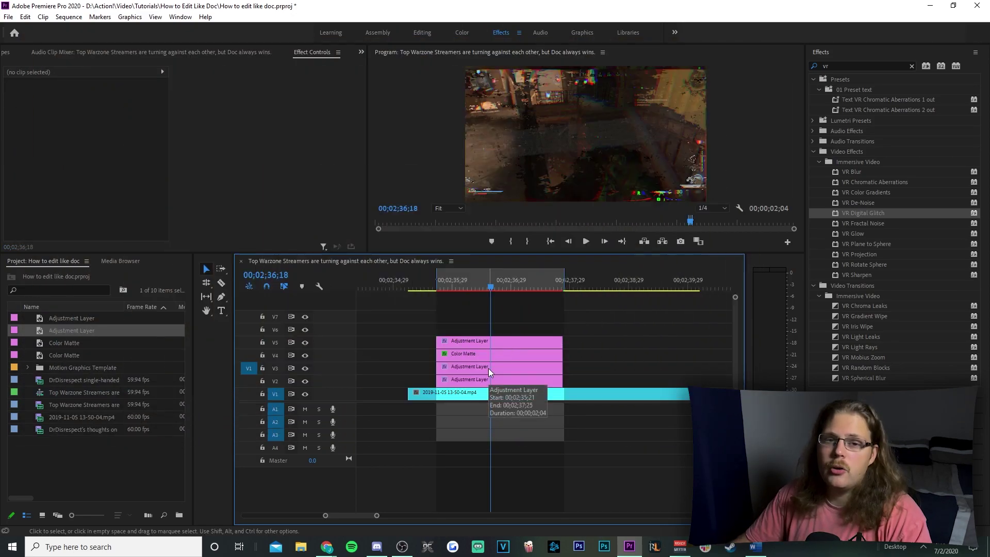
On the V5 adjustment layer, add Aberration (Red), (Green) and (Blue) keyframes at the Transform's velocity peak, 00;02;36;09.
left_click(487, 368)
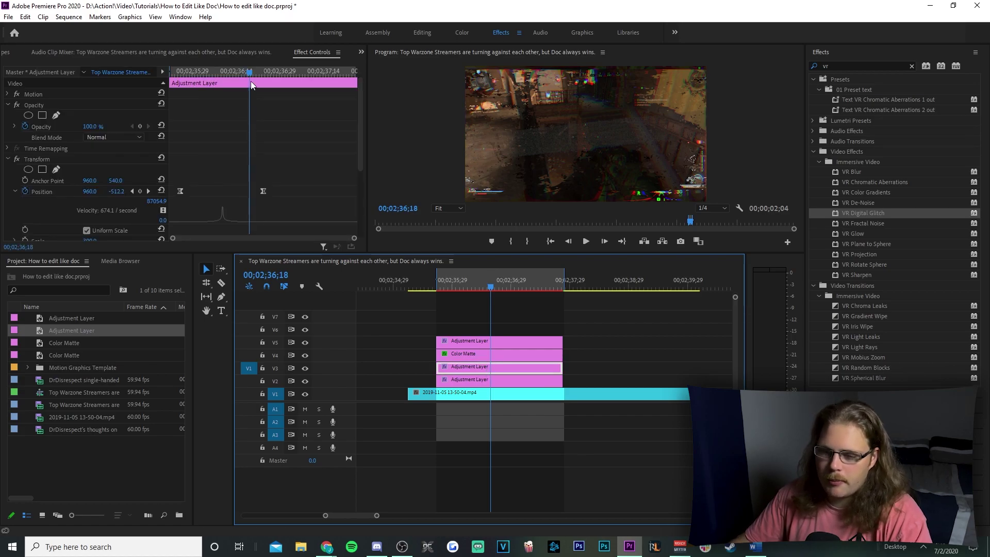
left_click_drag(248, 73, 221, 75)
left_click_drag(504, 89, 509, 89)
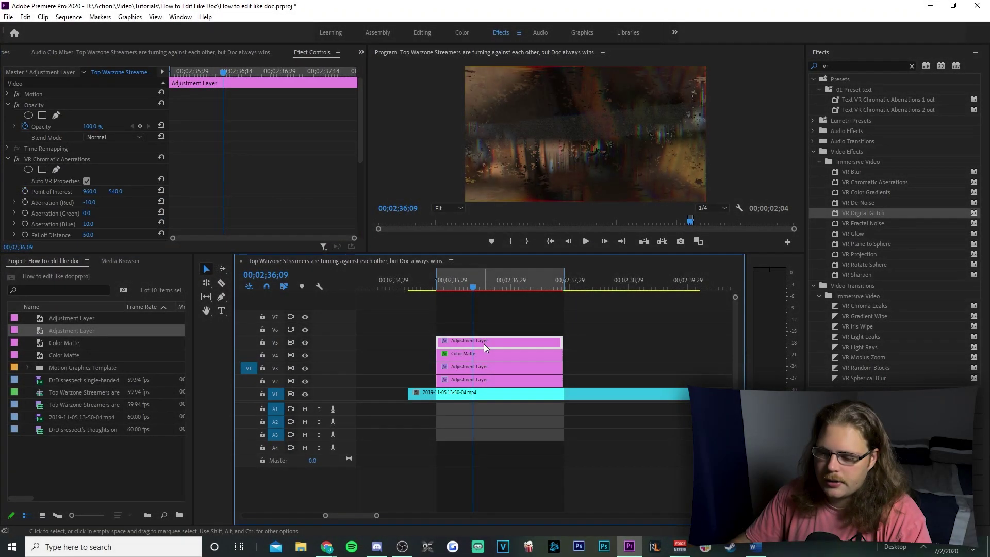
left_click(484, 343)
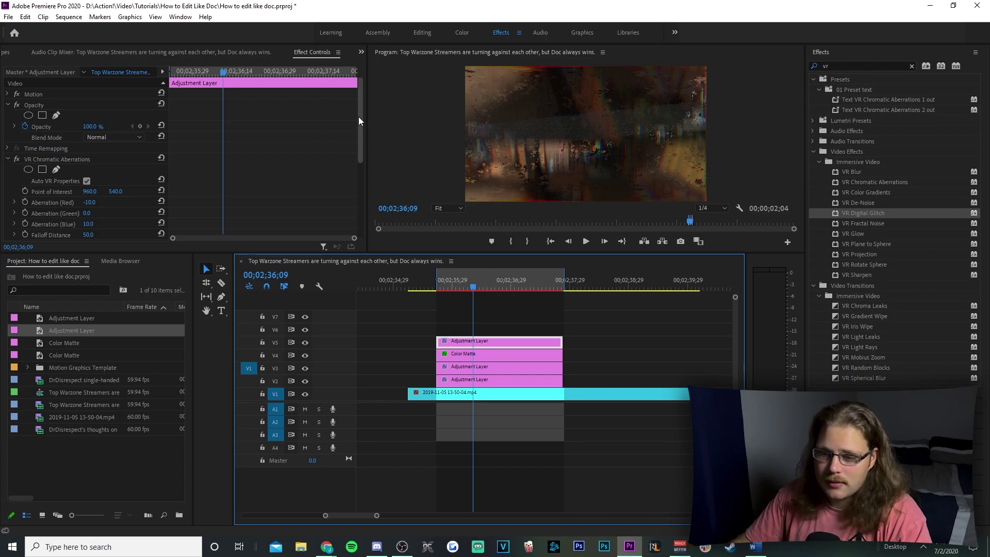
left_click_drag(361, 103, 355, 125)
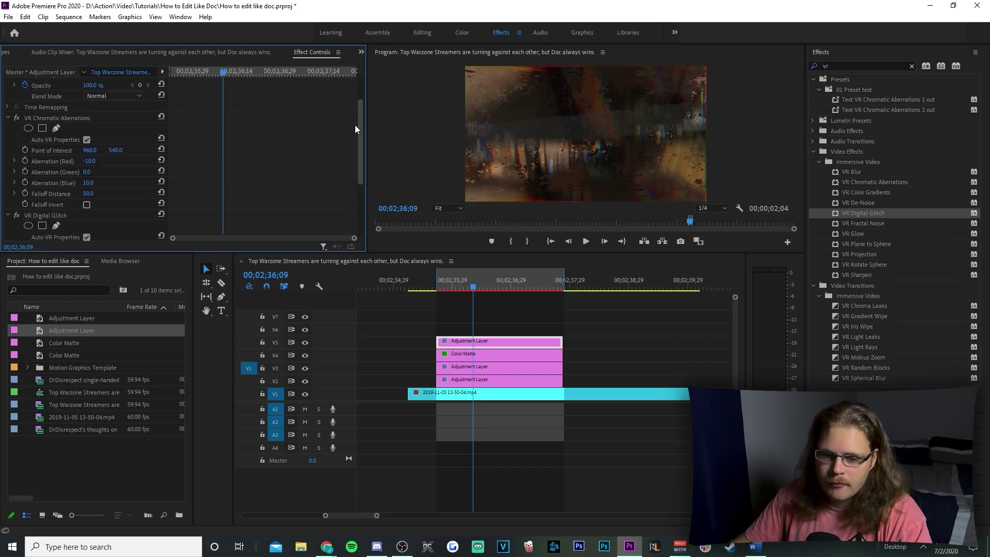
left_click(25, 160)
left_click(25, 172)
left_click(24, 184)
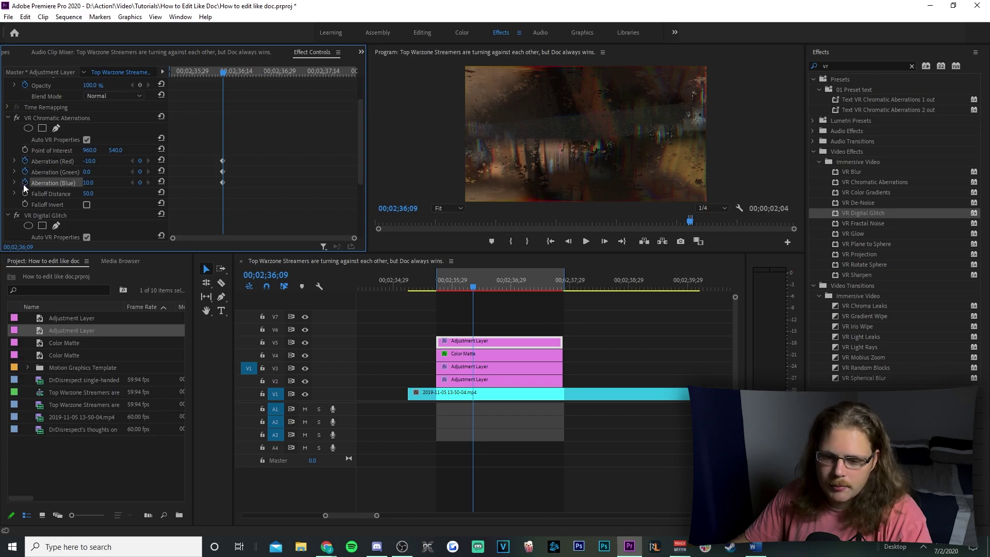
At 00;02;35;25, before the peak, set Aberration (Red) and Aberration (Blue) to 0.
left_click_drag(221, 75, 181, 75)
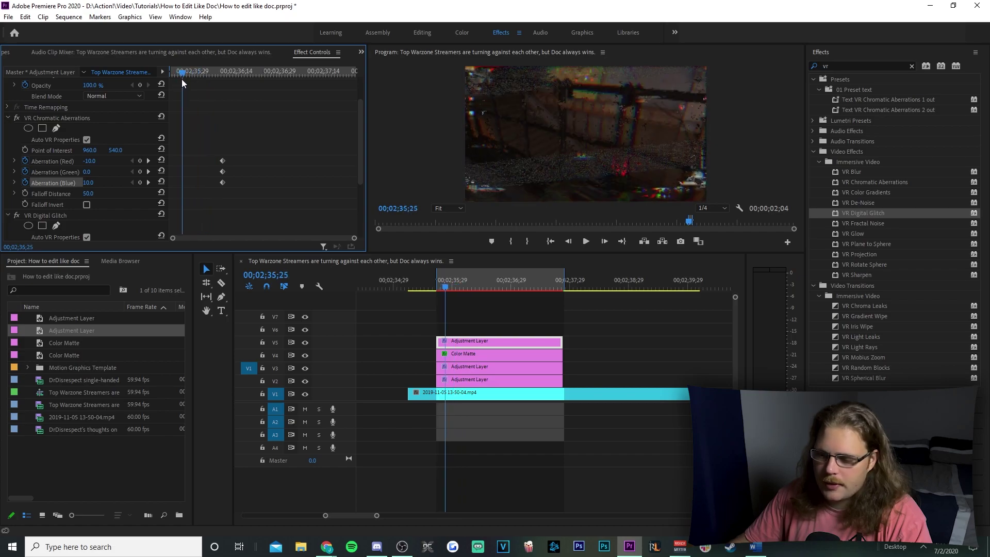
left_click(90, 161)
type("0")
key("Return")
left_click(91, 183)
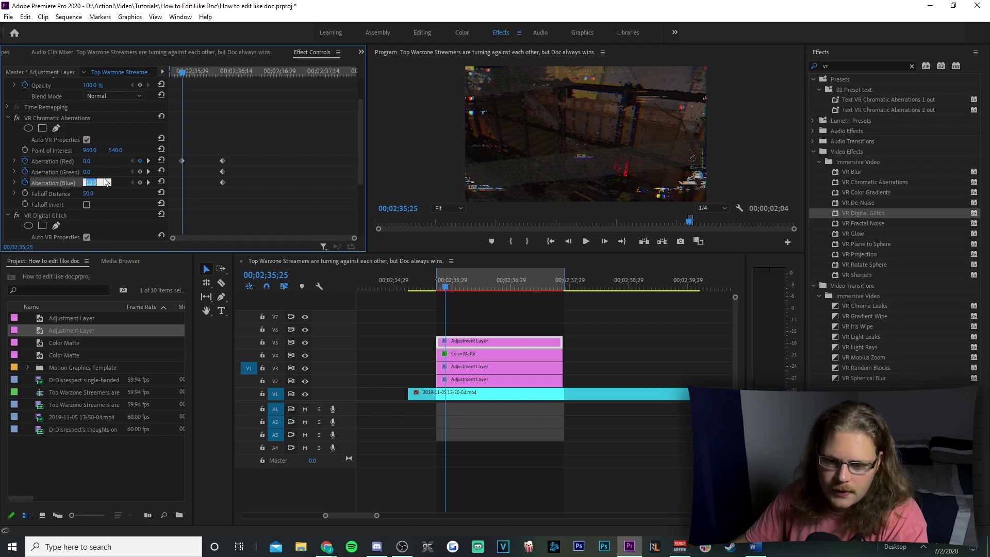
Return Aberration (Red) and Aberration (Blue) to 0 after the peak, near the end of the transition movement.
left_click_drag(184, 77, 272, 86)
left_click(91, 161)
type("0")
key("Return")
left_click(83, 184)
type("0")
key("Return")
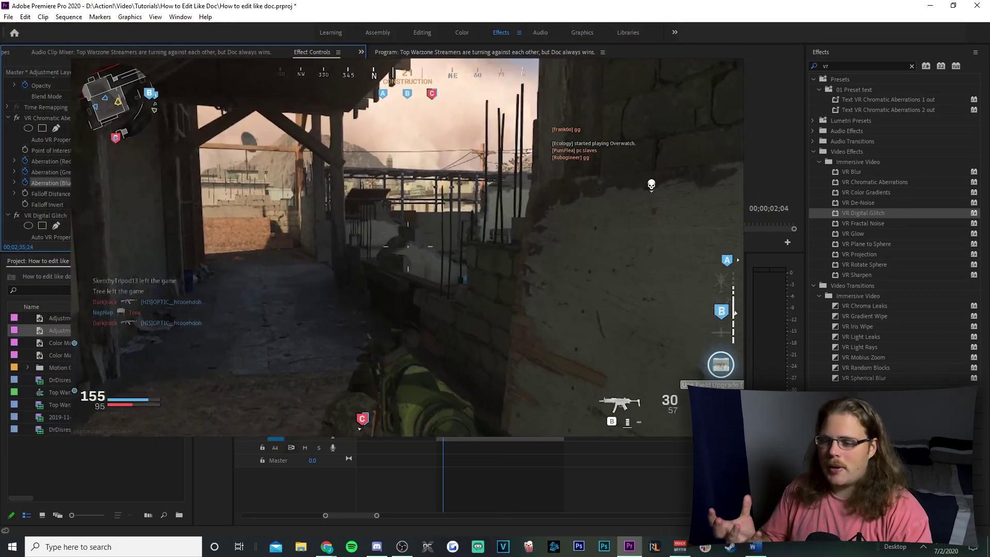